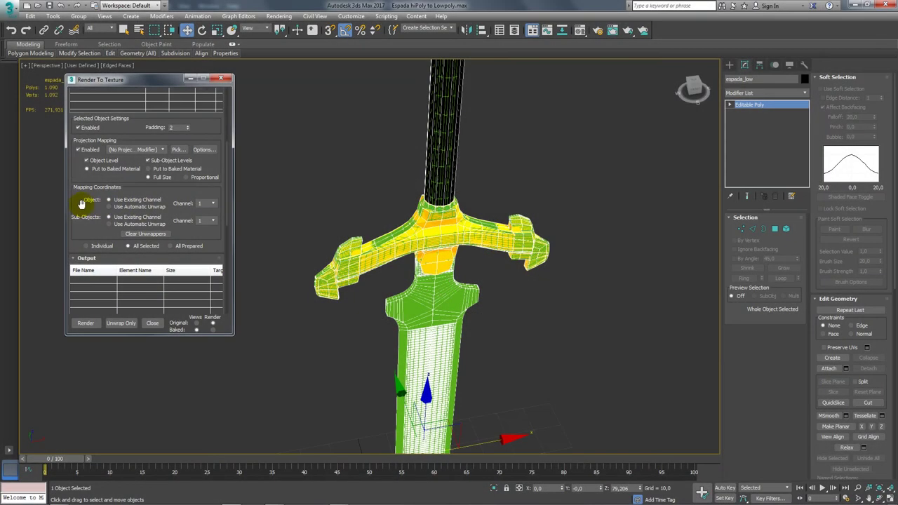
Keep the sword's object map channel at 1 and add an Unwrap UVW modifier
{"action": "left_click_drag", "start_coordinate": [84, 200], "coordinate": [77, 176]}
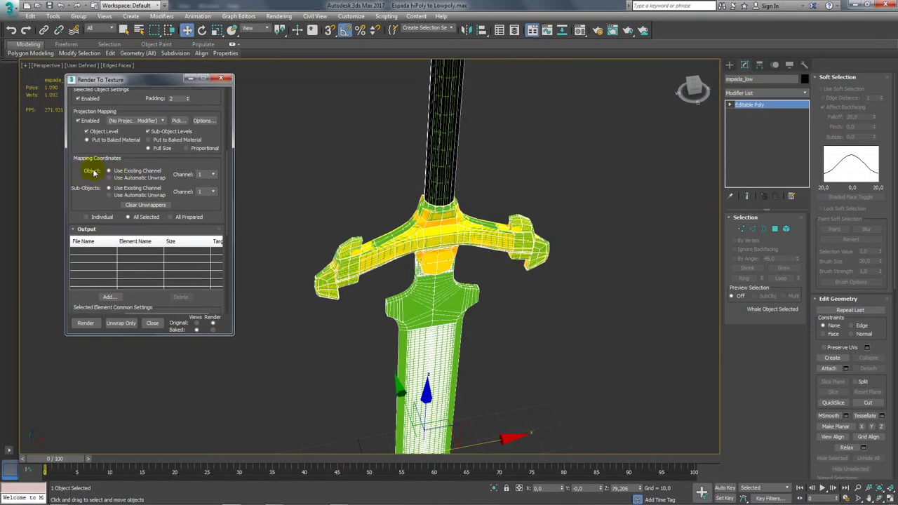
{"action": "left_click", "coordinate": [213, 175]}
{"action": "left_click", "coordinate": [210, 181]}
{"action": "left_click", "coordinate": [805, 93]}
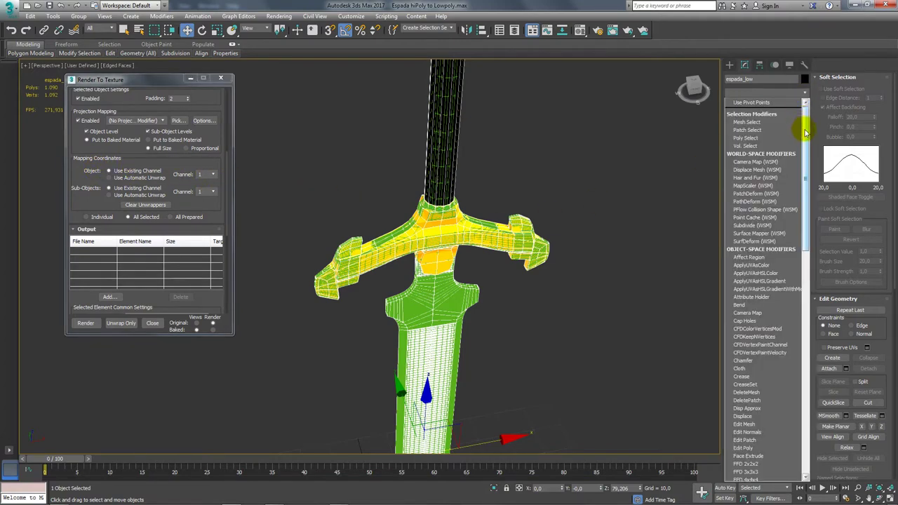
{"action": "left_click_drag", "start_coordinate": [805, 125], "coordinate": [806, 377]}
{"action": "left_click", "coordinate": [749, 397]}
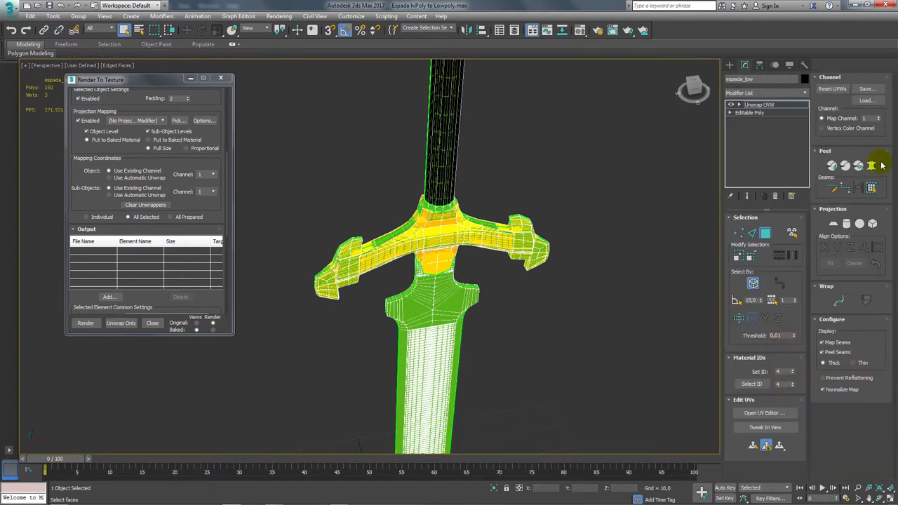
Switch the unwrap to map channel 2, then back to channel 1, abandoning changes
{"action": "double_click", "coordinate": [871, 118]}
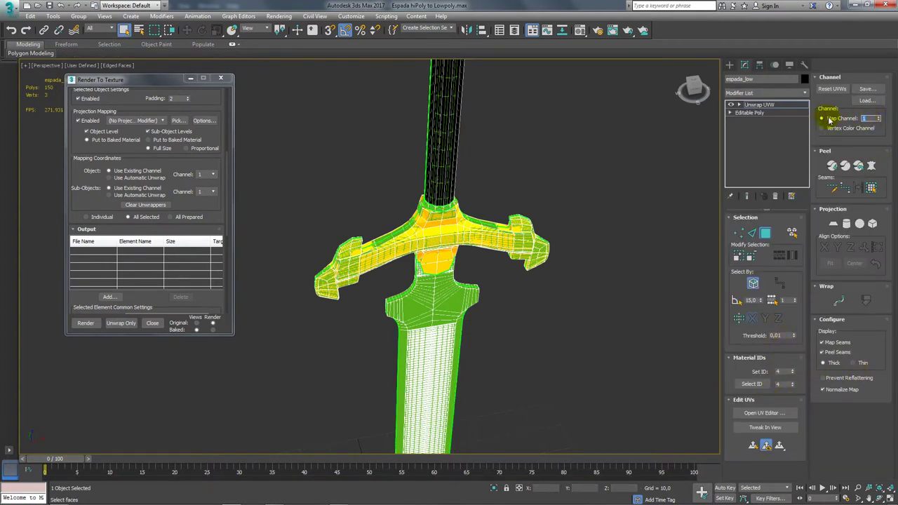
{"action": "type", "text": "2"}
{"action": "left_click", "coordinate": [880, 118]}
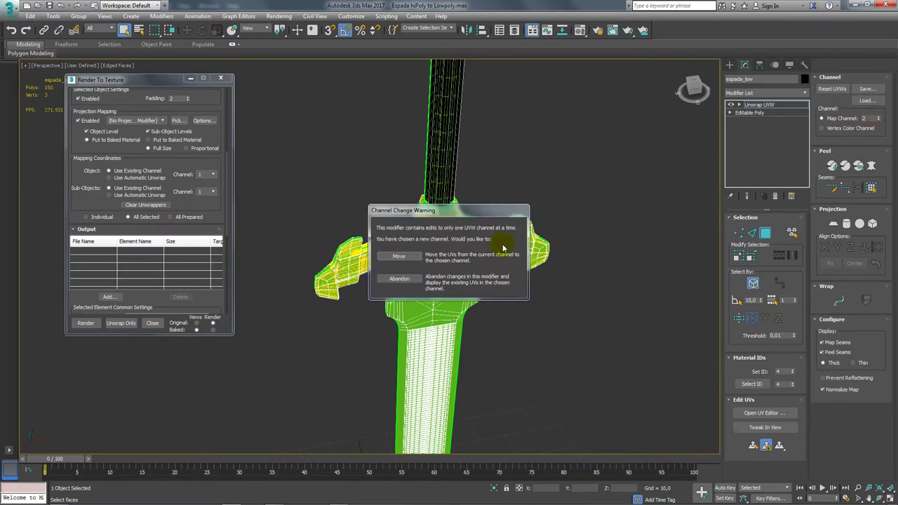
{"action": "left_click", "coordinate": [398, 279]}
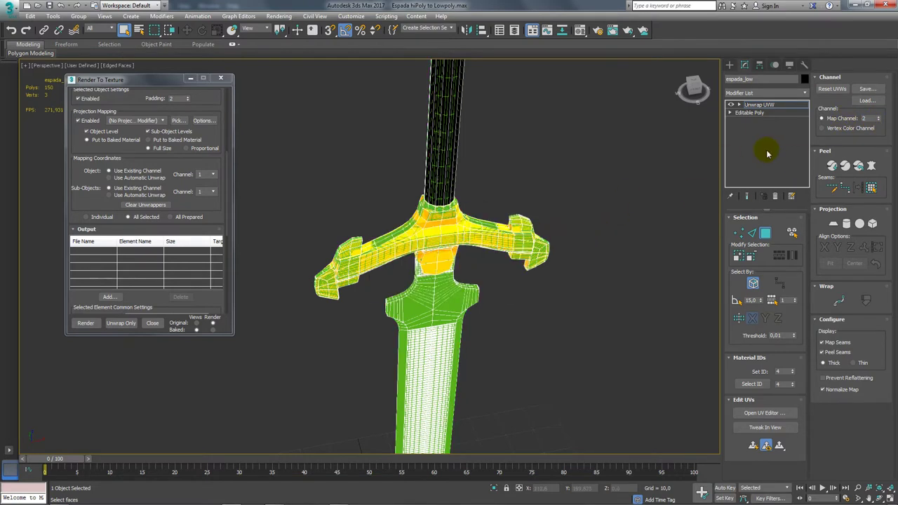
{"action": "left_click", "coordinate": [882, 121]}
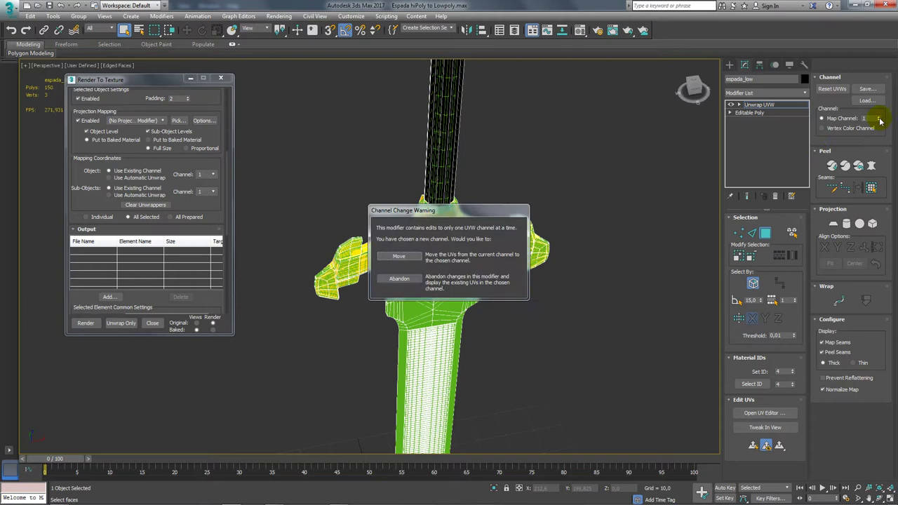
{"action": "left_click", "coordinate": [399, 278]}
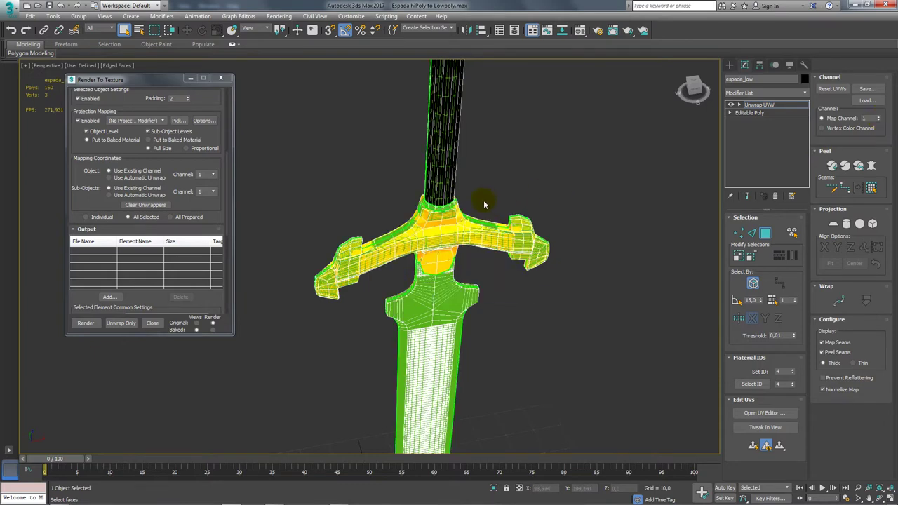
Inspect the channel 1 UV islands in the UV Editor, then convert the sword to Editable Poly
{"action": "middle_click_drag", "start_coordinate": [484, 200], "coordinate": [512, 233], "text": "alt"}
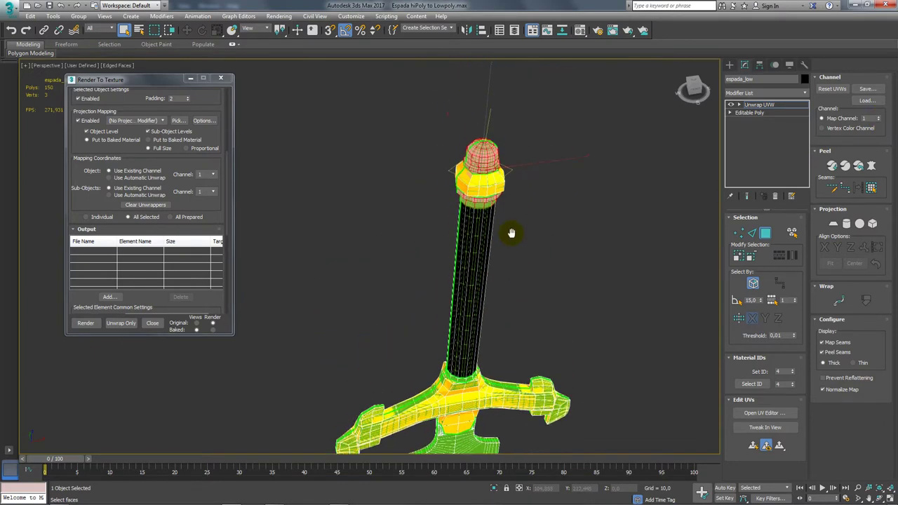
{"action": "left_click", "coordinate": [757, 104]}
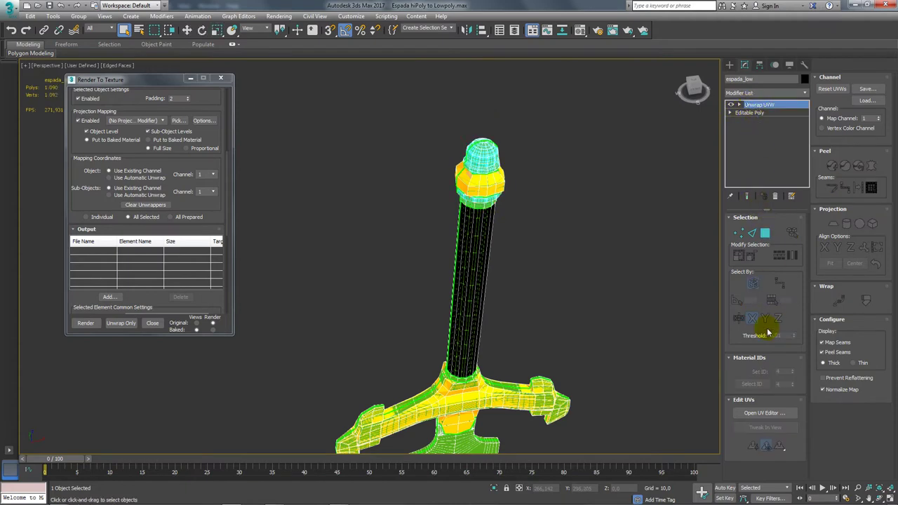
{"action": "left_click", "coordinate": [765, 412]}
{"action": "scroll", "coordinate": [148, 188], "scroll_direction": "down", "scroll_amount": 3}
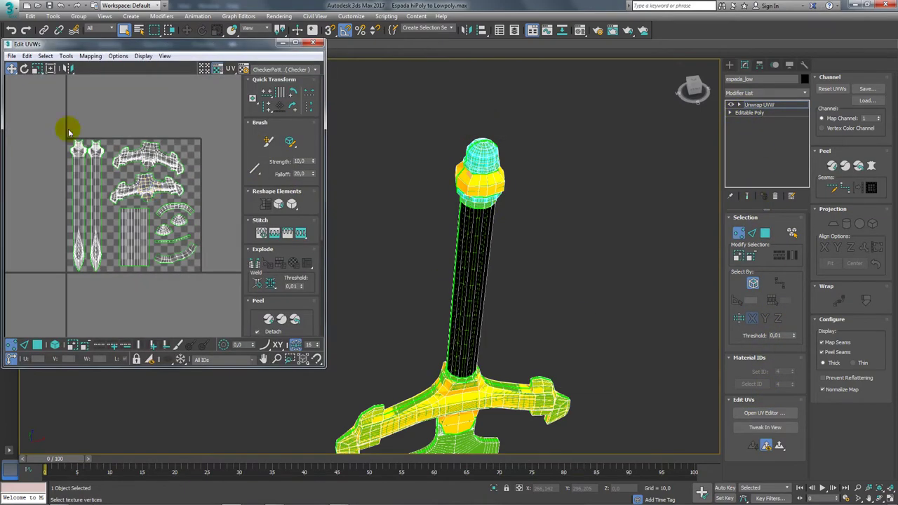
{"action": "left_click_drag", "start_coordinate": [36, 108], "coordinate": [216, 298]}
{"action": "left_click", "coordinate": [317, 43]}
{"action": "key", "text": "0"}
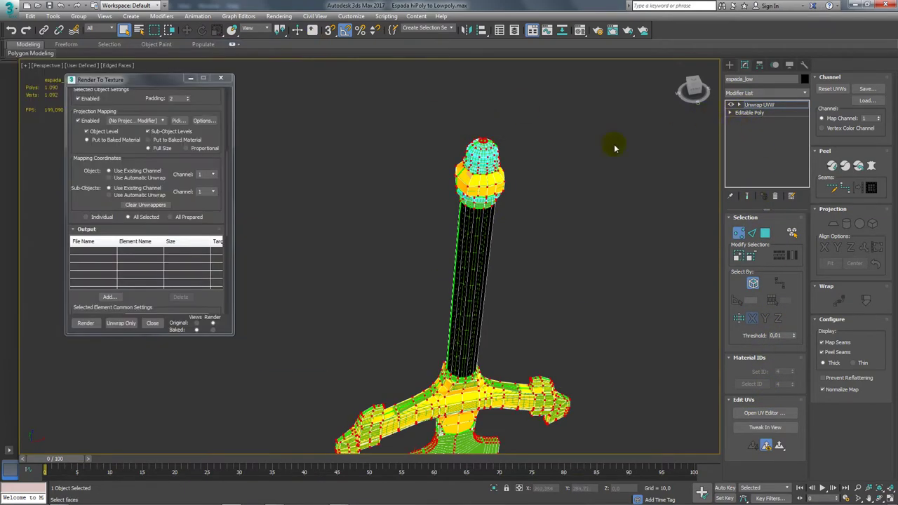
{"action": "right_click", "coordinate": [496, 185]}
{"action": "left_click", "coordinate": [628, 292]}
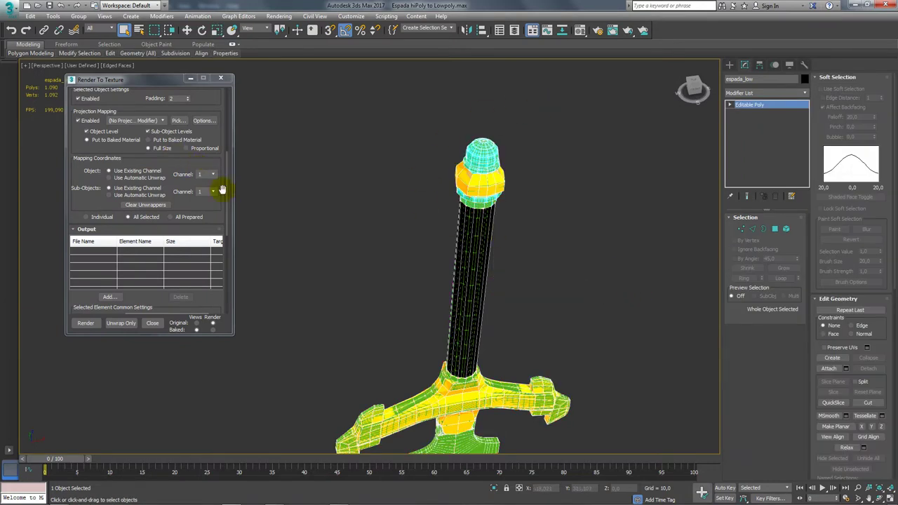
Add a NormalsMap element to the Render To Texture output
{"action": "left_click_drag", "start_coordinate": [208, 203], "coordinate": [200, 134]}
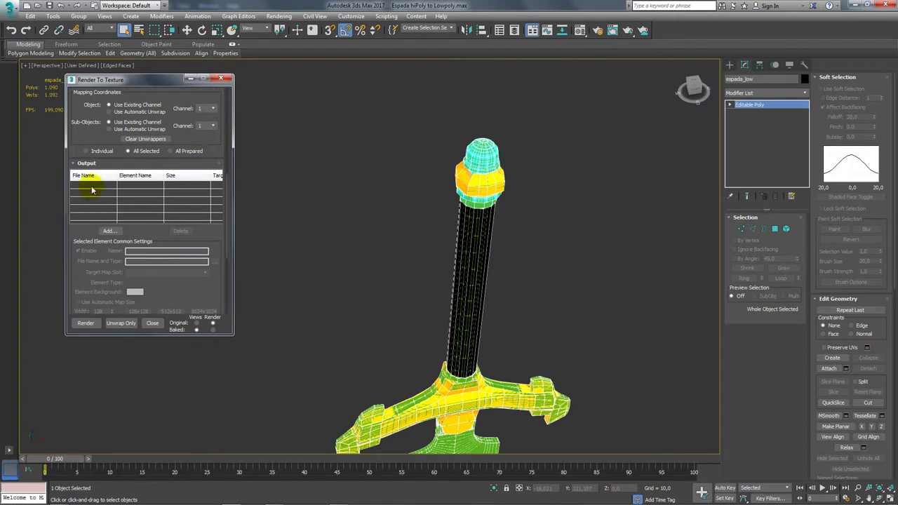
{"action": "left_click", "coordinate": [108, 231]}
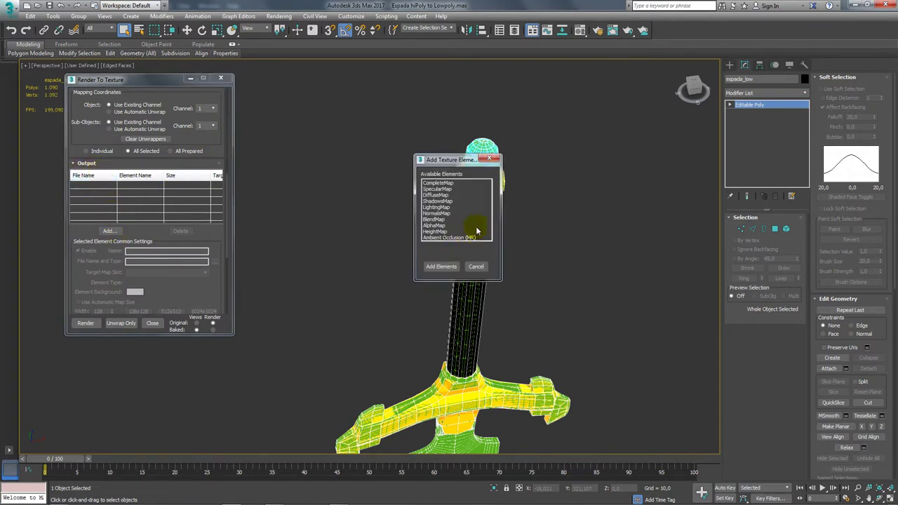
{"action": "left_click_drag", "start_coordinate": [453, 167], "coordinate": [361, 123]}
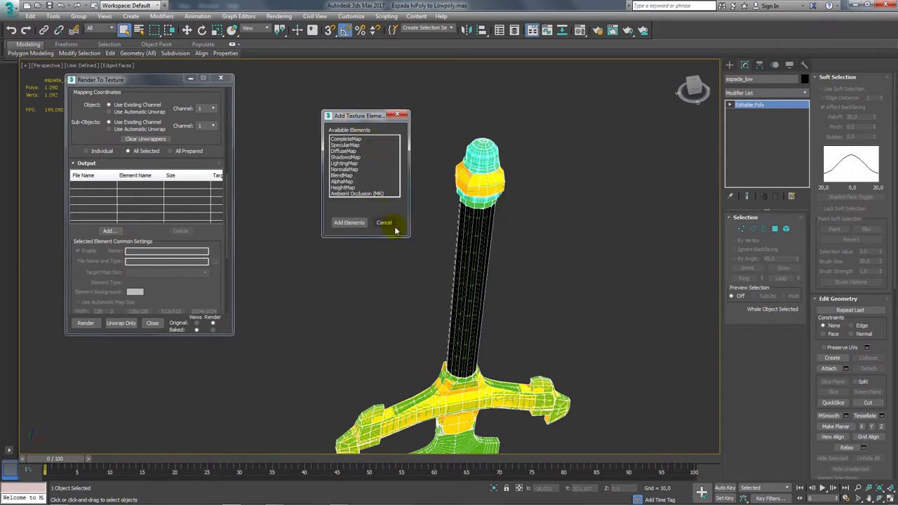
{"action": "left_click", "coordinate": [348, 170]}
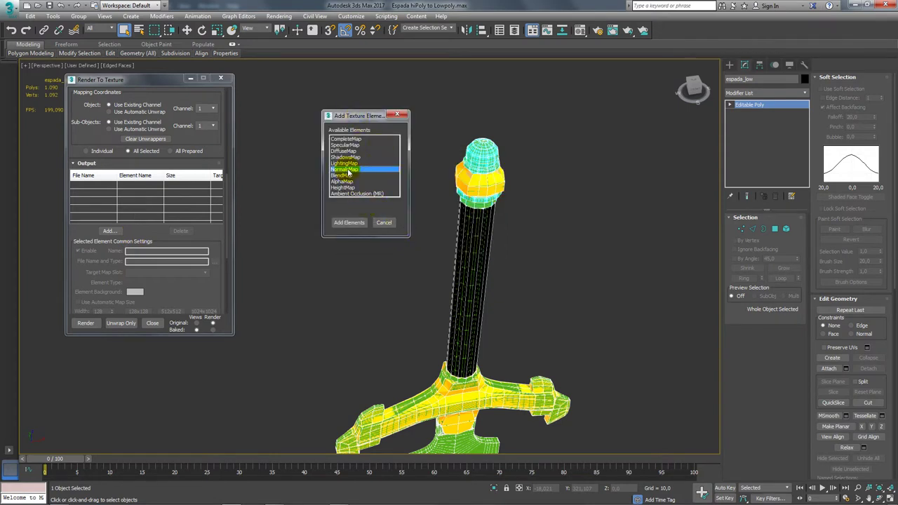
{"action": "left_click", "coordinate": [349, 222]}
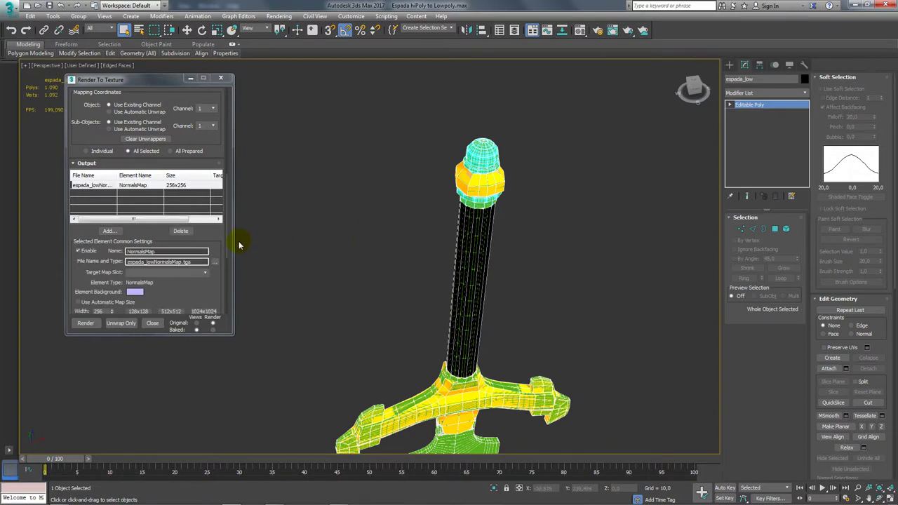
Add an Ambient Occlusion (MR) element and review both elements' settings
{"action": "left_click", "coordinate": [109, 232]}
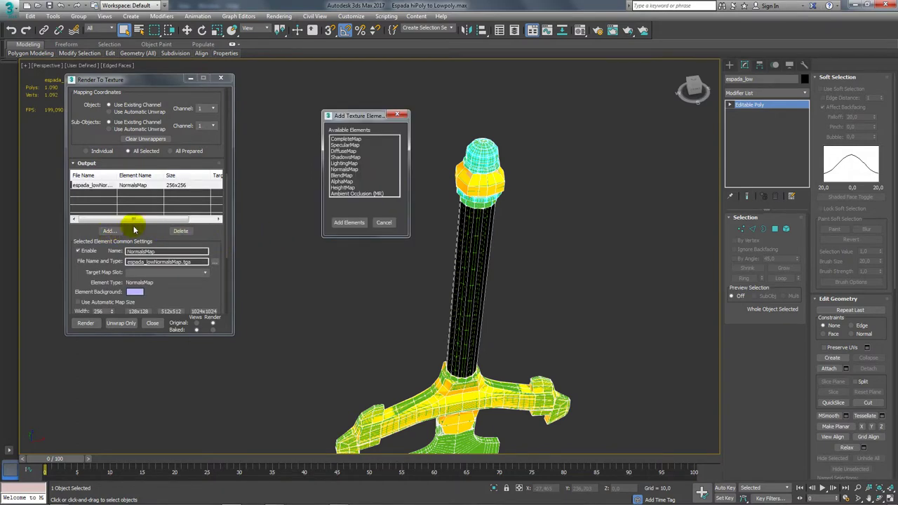
{"action": "left_click", "coordinate": [352, 170]}
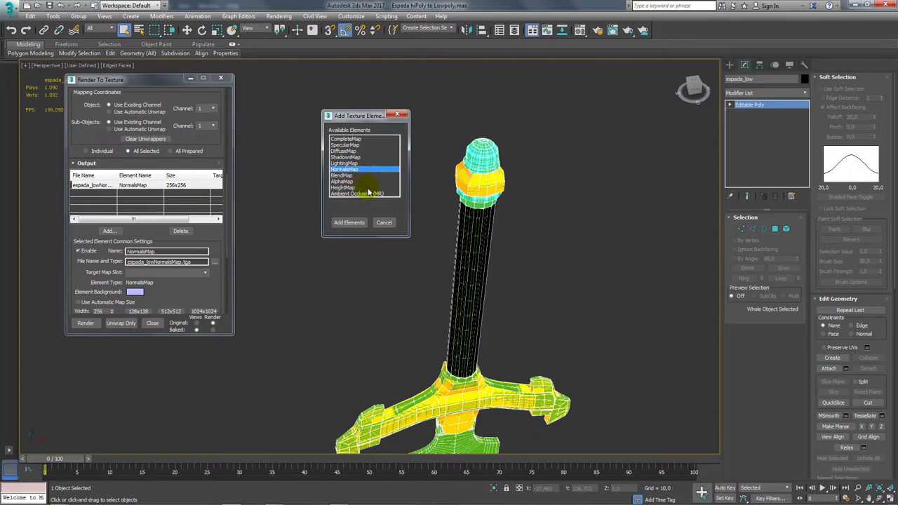
{"action": "double_click", "coordinate": [357, 194]}
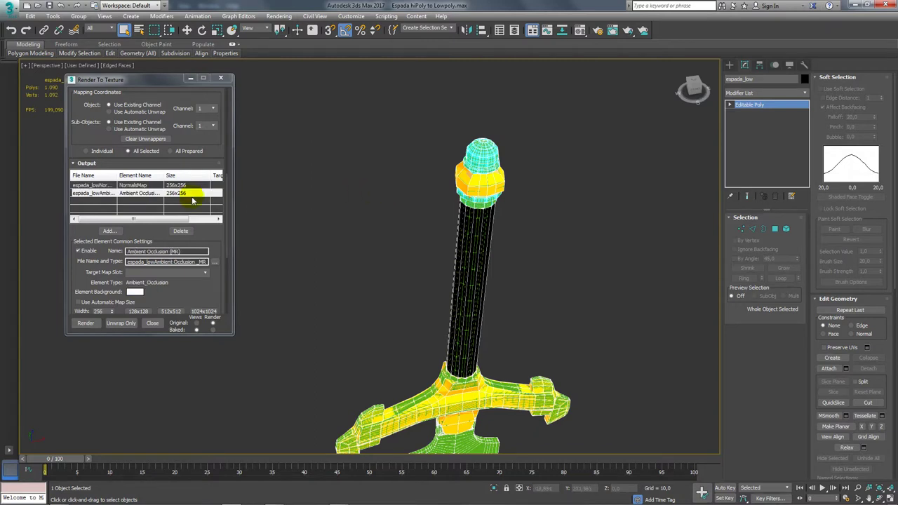
{"action": "left_click", "coordinate": [100, 185]}
{"action": "left_click", "coordinate": [98, 193]}
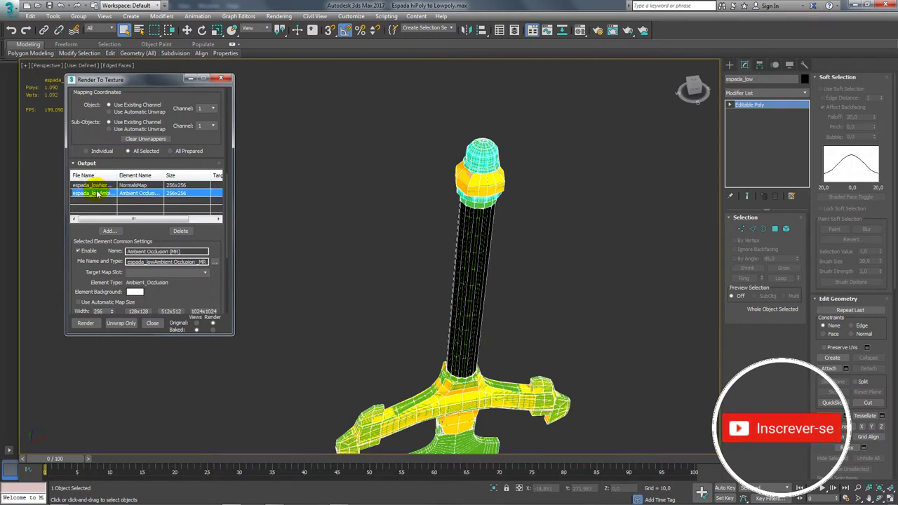
Add a DiffuseMap element, saved as espada_lowDiffuseMap.tga at 256x256
{"action": "left_click", "coordinate": [108, 231]}
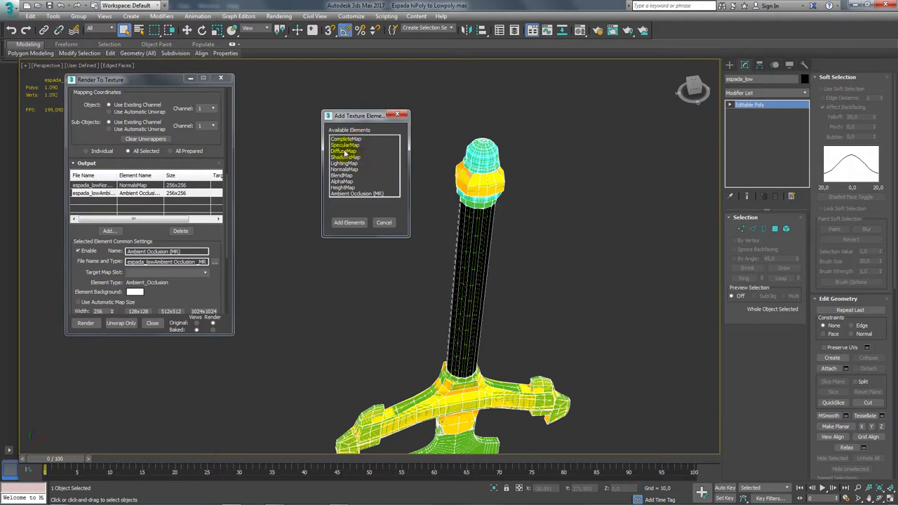
{"action": "left_click", "coordinate": [346, 152]}
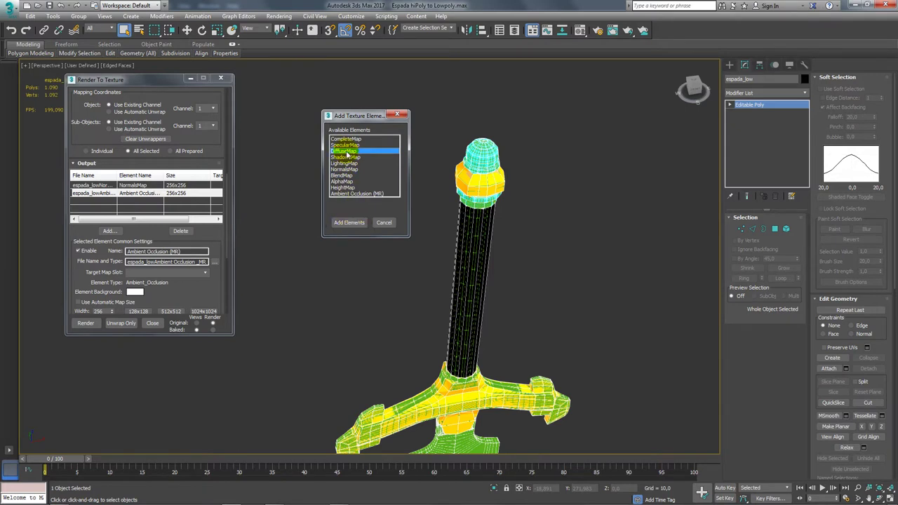
{"action": "left_click", "coordinate": [355, 225]}
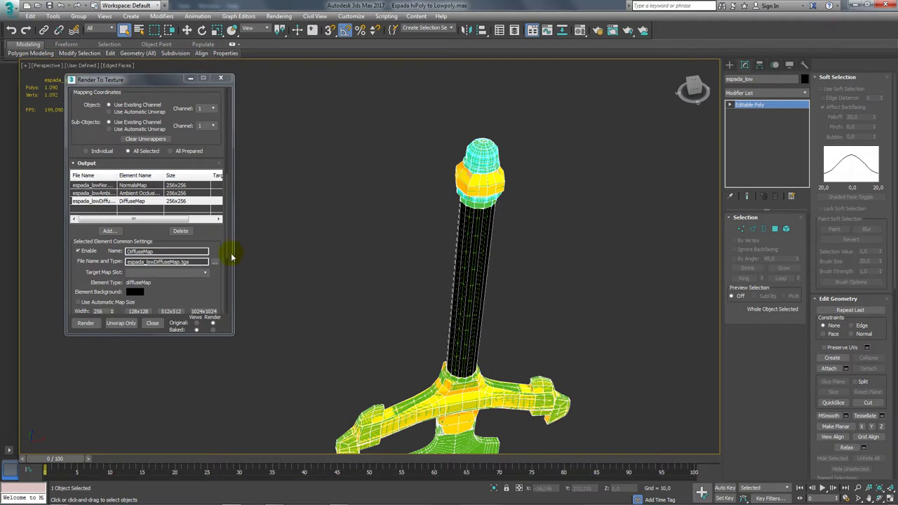
{"action": "scroll", "coordinate": [211, 231], "scroll_direction": "down", "scroll_amount": 3}
{"action": "scroll", "coordinate": [202, 207], "scroll_direction": "down", "scroll_amount": 3}
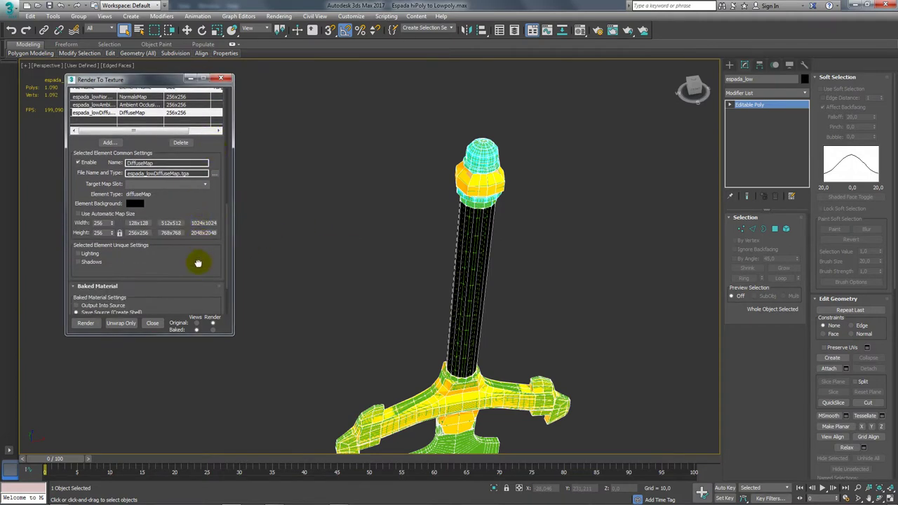
Frame the whole sword, slide the white low-poly copy right, then undo the move
{"action": "scroll", "coordinate": [197, 253], "scroll_direction": "down", "scroll_amount": 3}
{"action": "scroll", "coordinate": [197, 197], "scroll_direction": "down", "scroll_amount": 2}
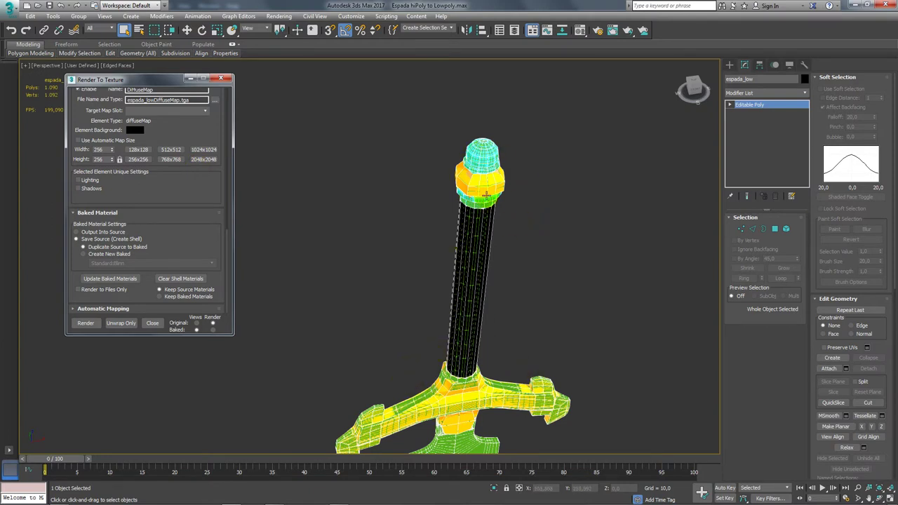
{"action": "scroll", "coordinate": [477, 264], "scroll_direction": "down", "scroll_amount": 2}
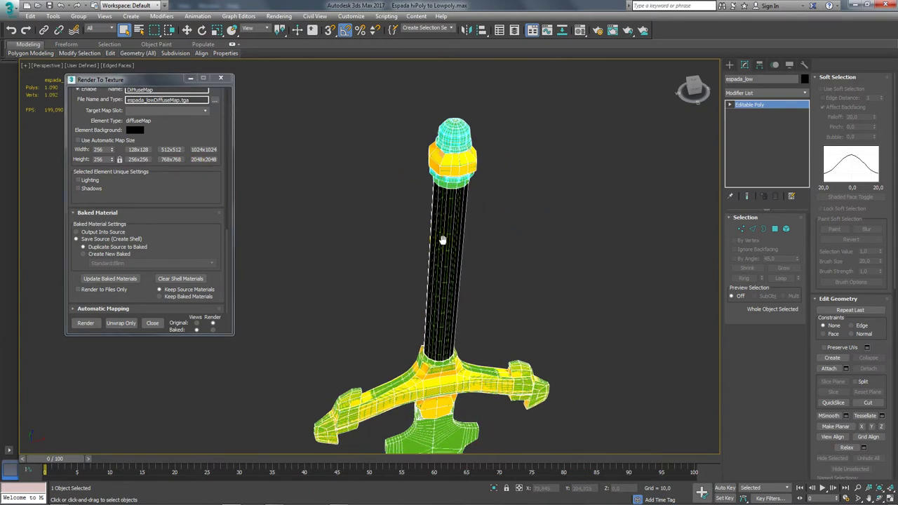
{"action": "scroll", "coordinate": [441, 237], "scroll_direction": "down", "scroll_amount": 4}
{"action": "middle_click_drag", "start_coordinate": [465, 357], "coordinate": [415, 325]}
{"action": "scroll", "coordinate": [410, 325], "scroll_direction": "up", "scroll_amount": 5}
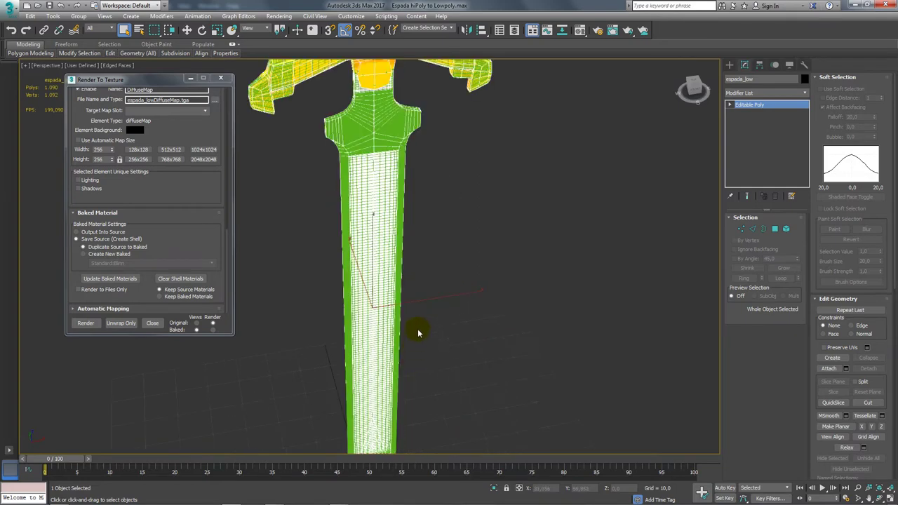
{"action": "key", "text": "w"}
{"action": "left_click_drag", "start_coordinate": [426, 303], "coordinate": [607, 284]}
{"action": "key", "text": "ctrl+z"}
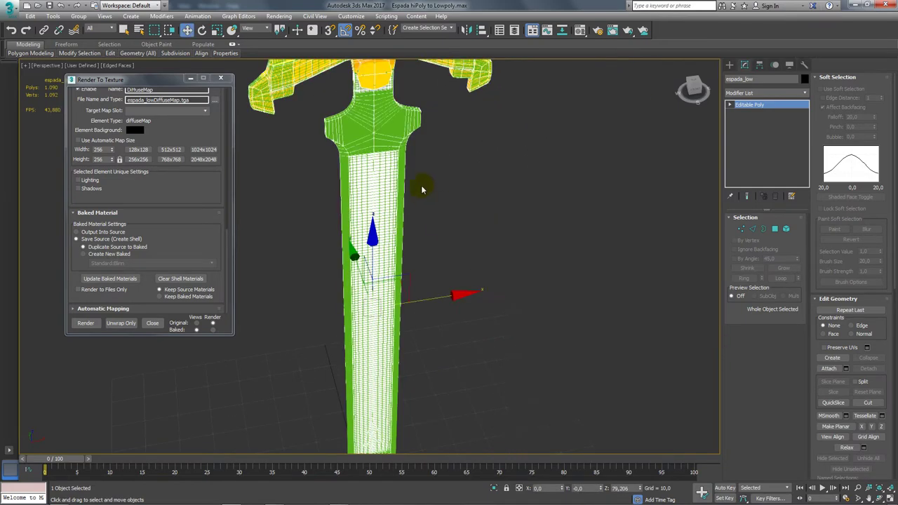
Compare again by moving the copy aside, undo it back to X 0, and orbit below
{"action": "scroll", "coordinate": [421, 187], "scroll_direction": "down", "scroll_amount": 2}
{"action": "scroll", "coordinate": [438, 301], "scroll_direction": "down", "scroll_amount": 2}
{"action": "left_click_drag", "start_coordinate": [430, 306], "coordinate": [583, 301]}
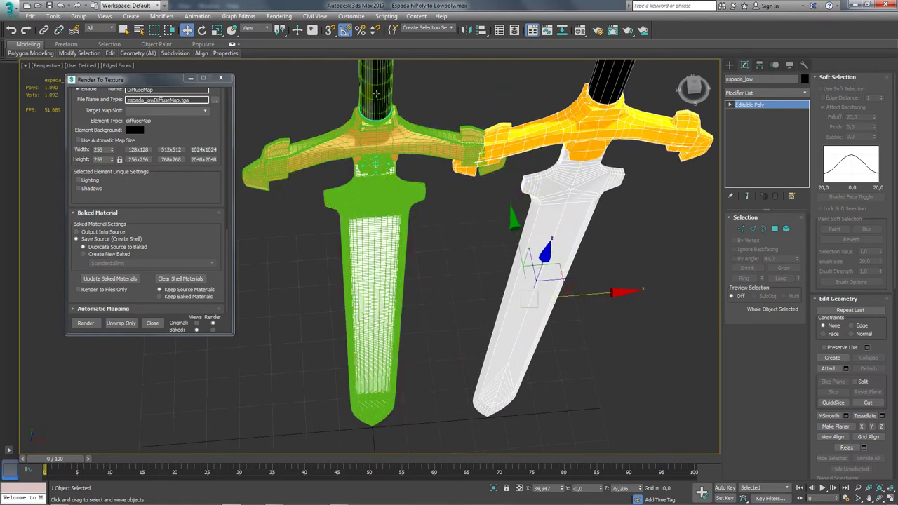
{"action": "key", "text": "ctrl+z"}
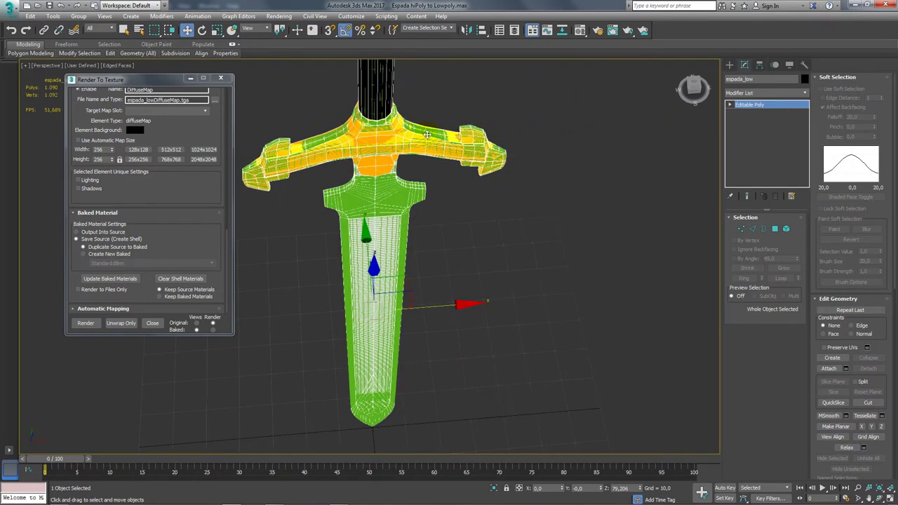
{"action": "left_click_drag", "start_coordinate": [432, 308], "coordinate": [538, 300]}
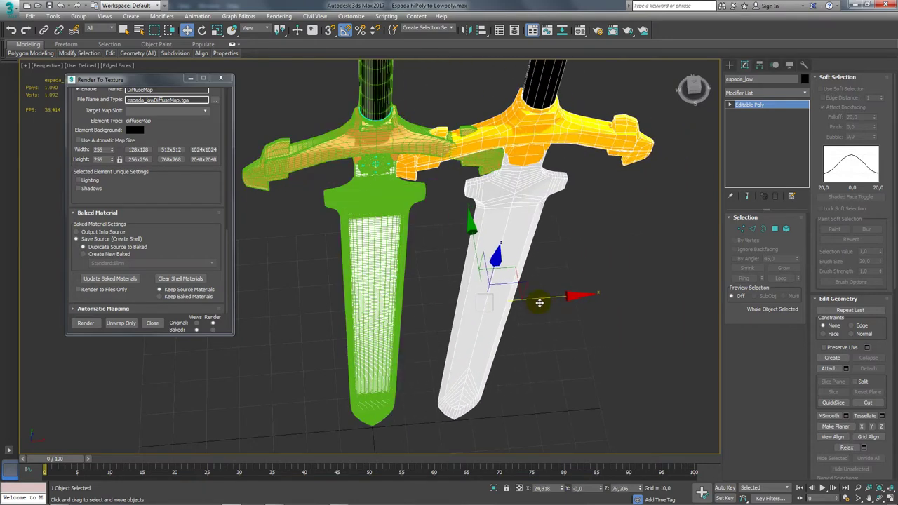
{"action": "key", "text": "ctrl+z"}
{"action": "middle_click_drag", "start_coordinate": [538, 300], "coordinate": [557, 223], "text": "alt"}
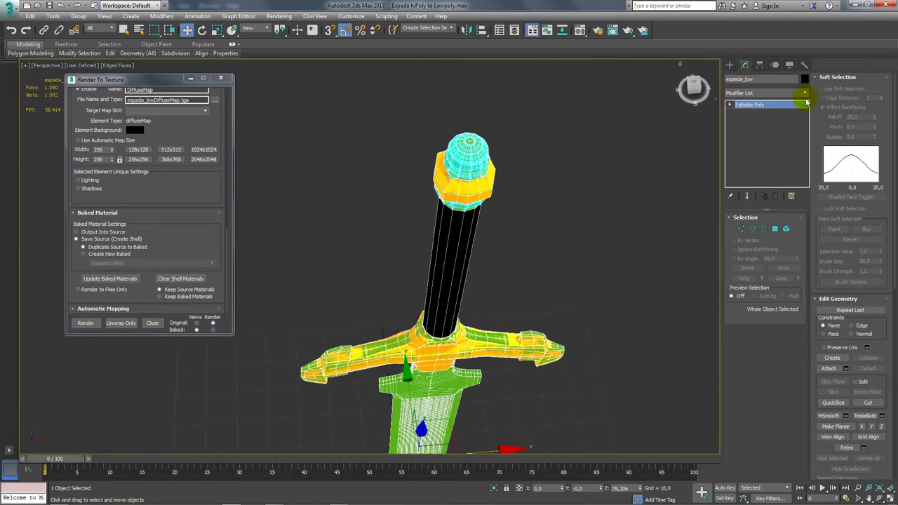
Add a Projection modifier to espada_low from the Modifier List
{"action": "left_click", "coordinate": [803, 94]}
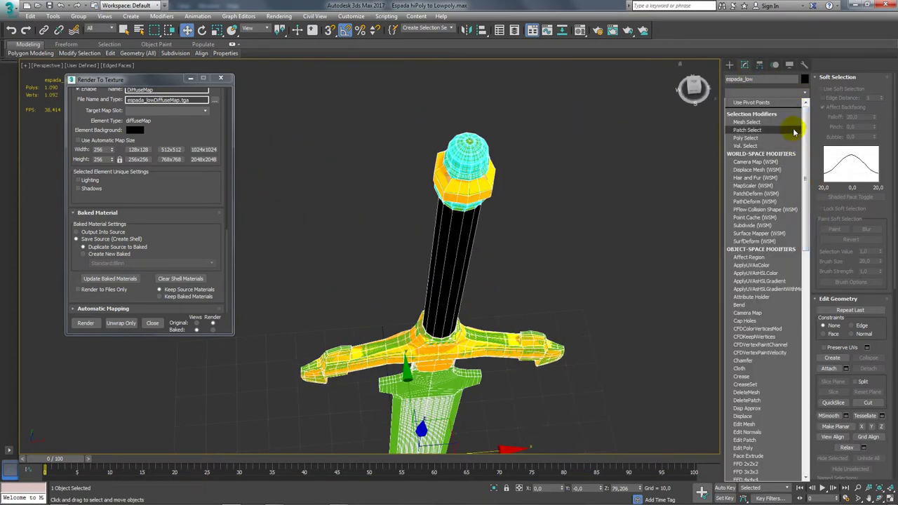
{"action": "left_click", "coordinate": [805, 94]}
{"action": "left_click", "coordinate": [806, 93]}
{"action": "left_click_drag", "start_coordinate": [806, 100], "coordinate": [804, 136]}
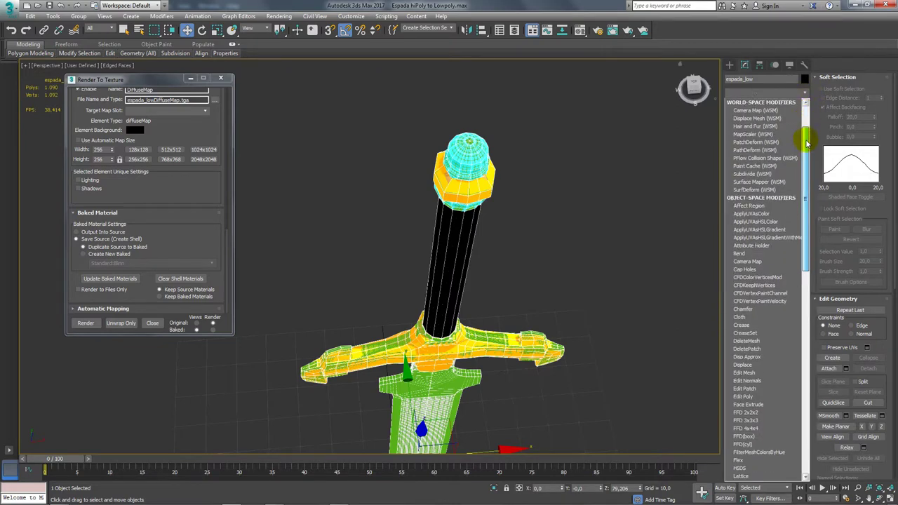
{"action": "type", "text": "pr"}
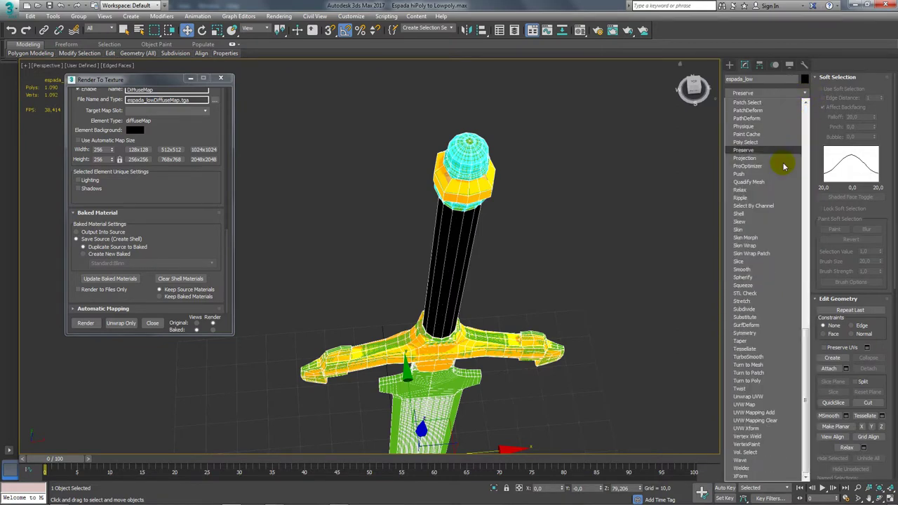
{"action": "left_click", "coordinate": [753, 160]}
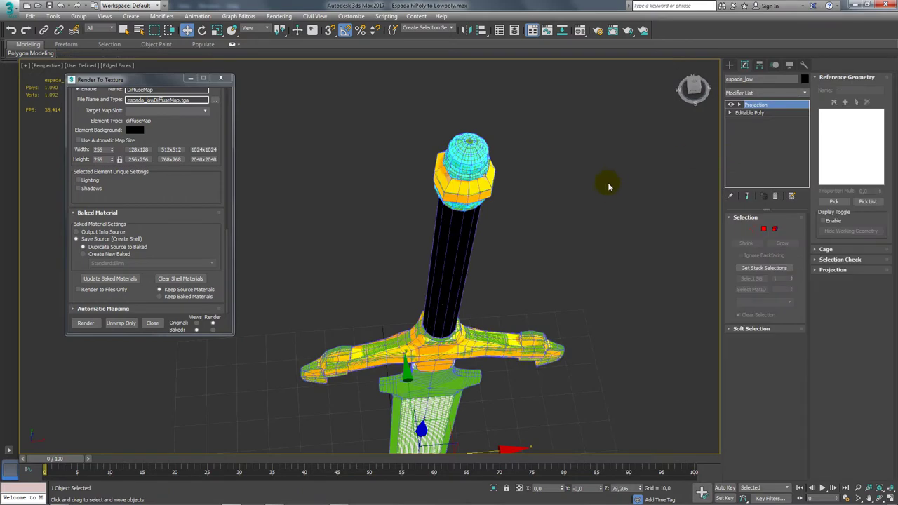
{"action": "scroll", "coordinate": [604, 184], "scroll_direction": "up", "scroll_amount": 2}
{"action": "mouse_move", "coordinate": [538, 211]}
{"action": "middle_mouse_down"}
{"action": "mouse_move", "coordinate": [556, 290]}
{"action": "mouse_move", "coordinate": [570, 269]}
{"action": "middle_mouse_up"}
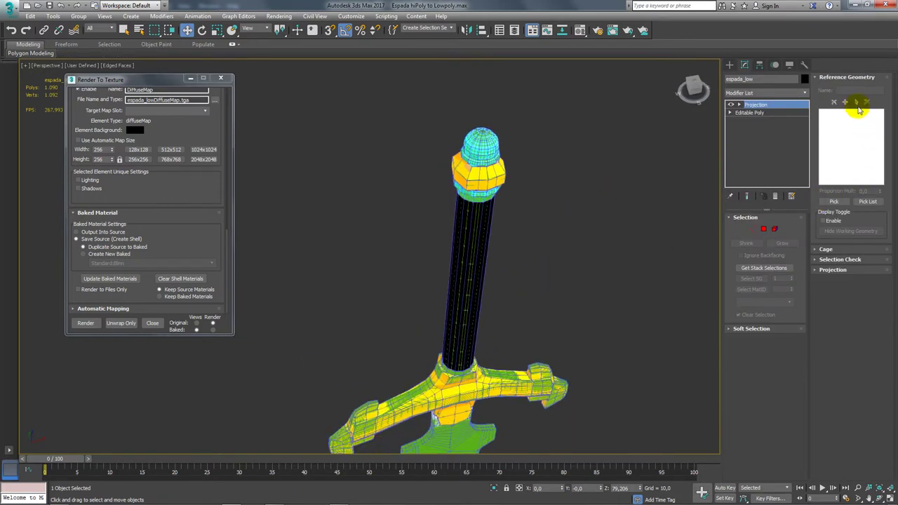
Add espada_hy as the projection's reference geometry and select the Cage sub-level
{"action": "left_click", "coordinate": [833, 202]}
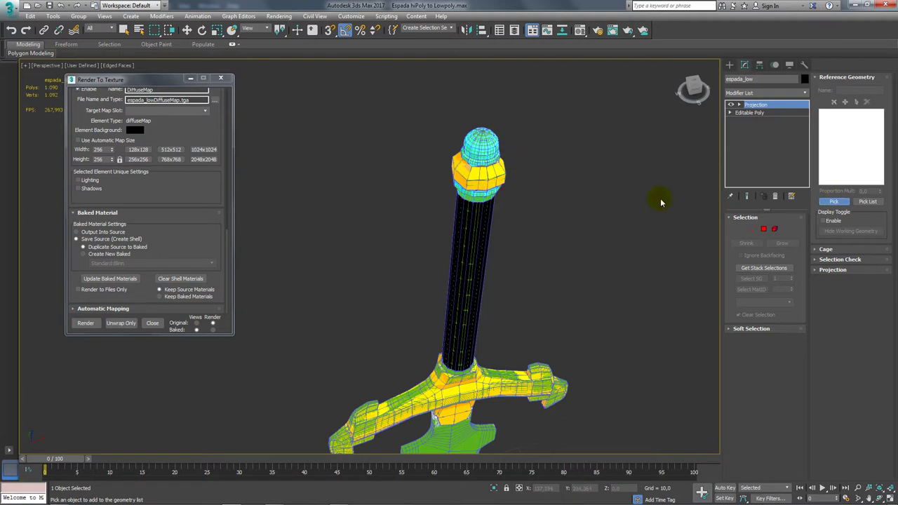
{"action": "left_click", "coordinate": [872, 203]}
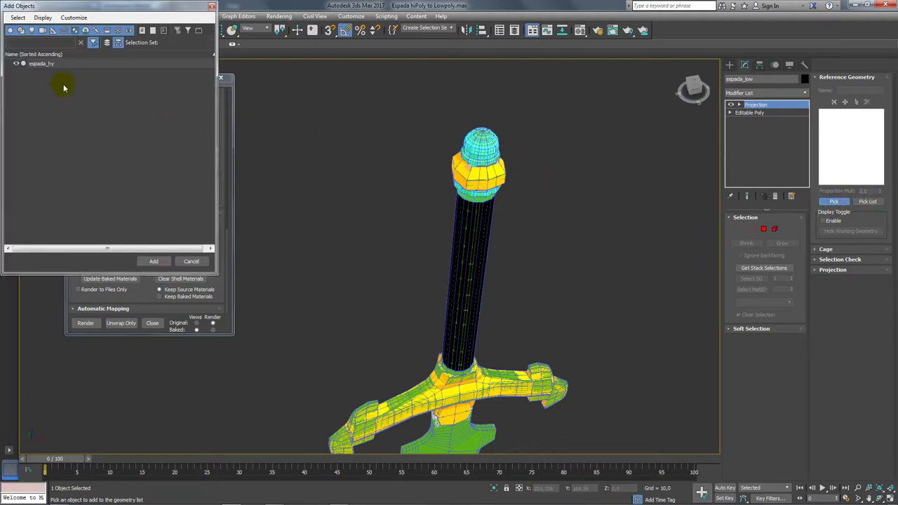
{"action": "left_click", "coordinate": [37, 64]}
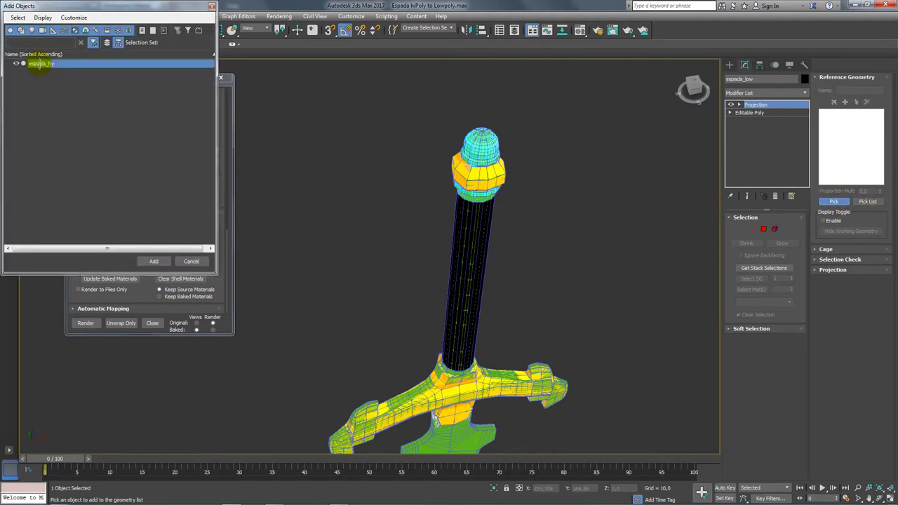
{"action": "left_click", "coordinate": [155, 262]}
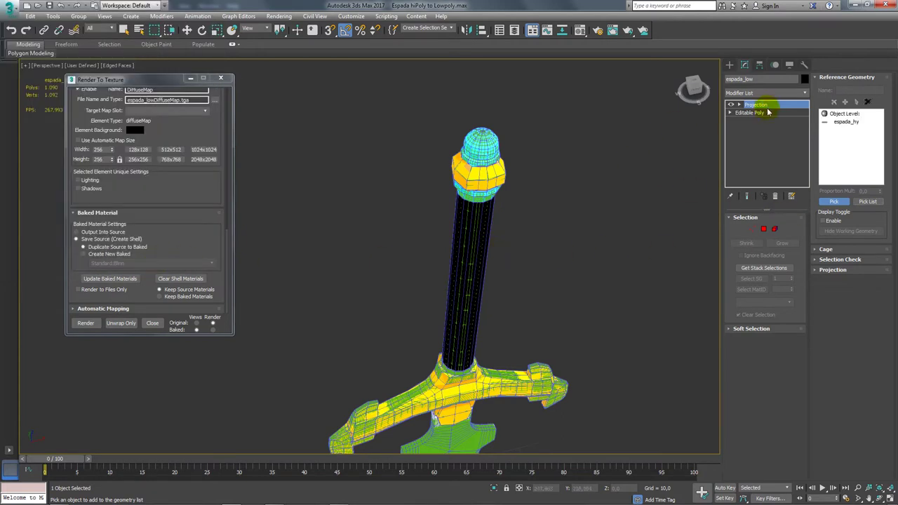
{"action": "left_click", "coordinate": [739, 105]}
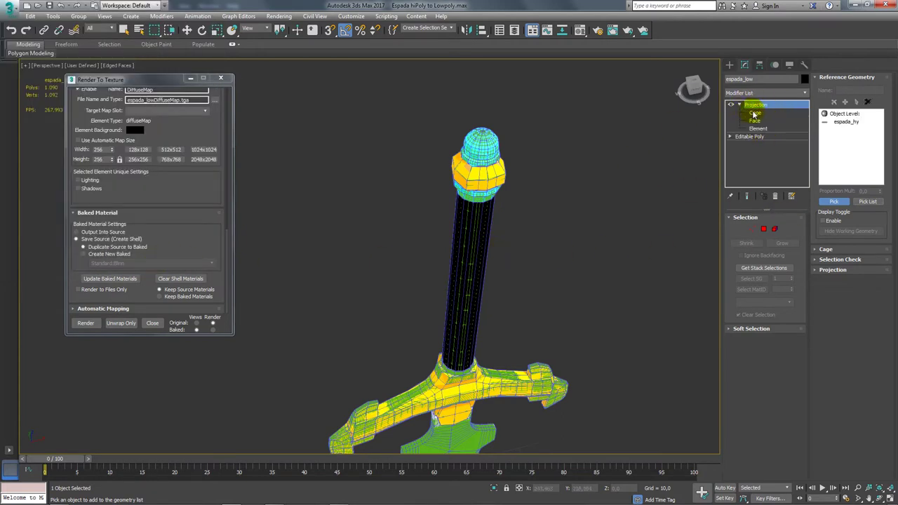
{"action": "left_click", "coordinate": [755, 113]}
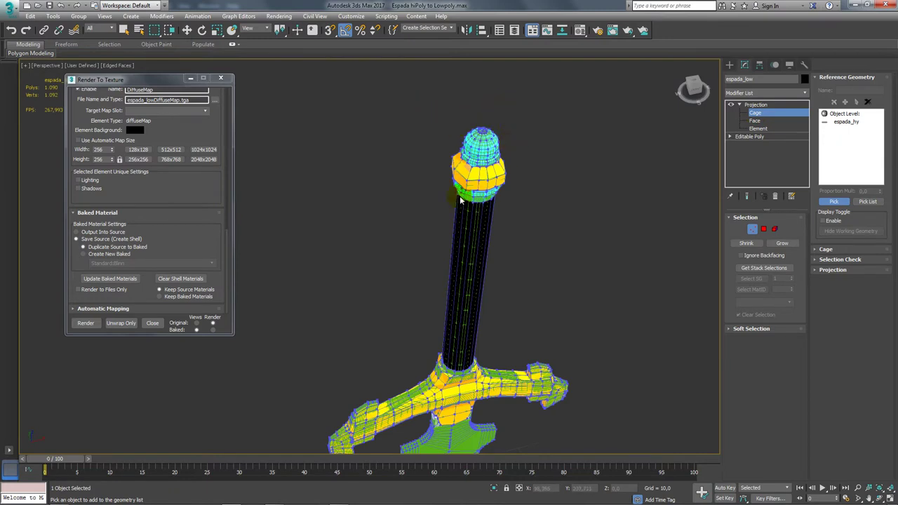
{"action": "left_click", "coordinate": [533, 129]}
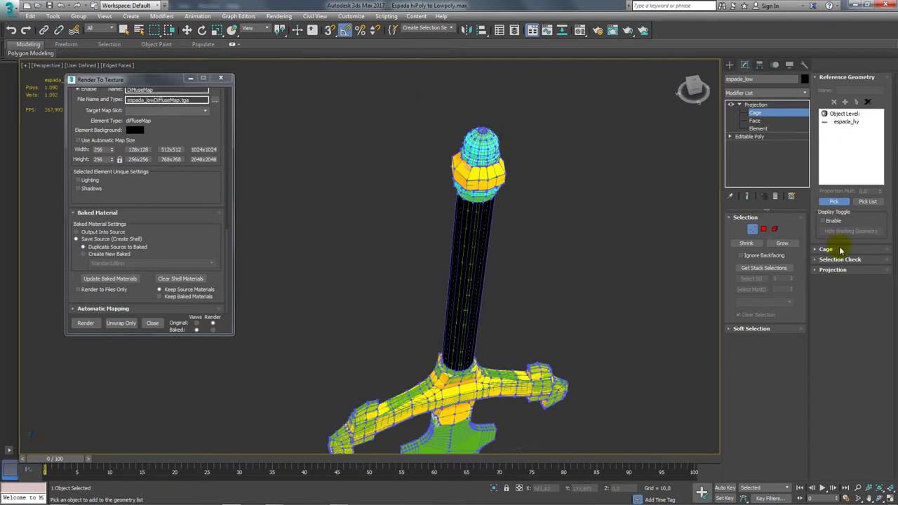
Expand the Cage rollout, try Push Amount values, and reset the push back to 0
{"action": "left_click", "coordinate": [826, 250]}
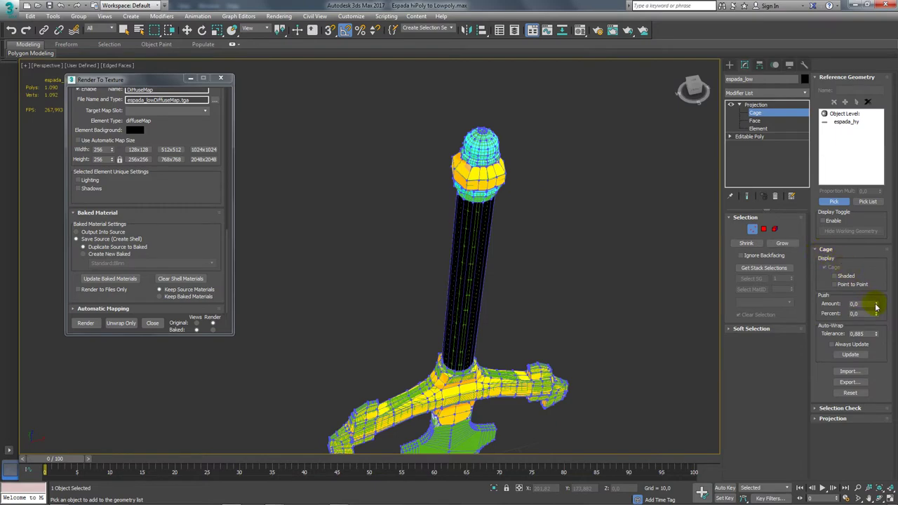
{"action": "mouse_move", "coordinate": [877, 307]}
{"action": "left_mouse_down"}
{"action": "mouse_move", "coordinate": [891, 325]}
{"action": "mouse_move", "coordinate": [870, 265]}
{"action": "mouse_move", "coordinate": [873, 294]}
{"action": "left_mouse_up"}
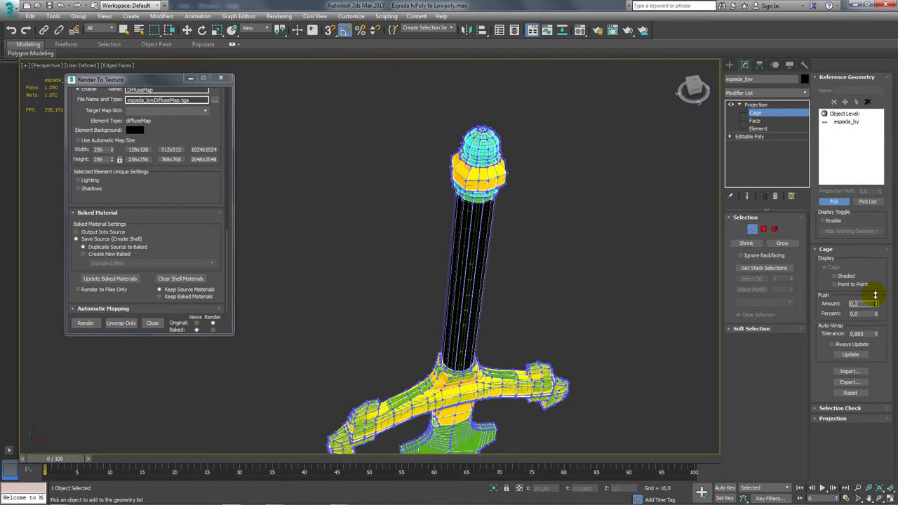
{"action": "right_click", "coordinate": [876, 297]}
{"action": "scroll", "coordinate": [526, 185], "scroll_direction": "up", "scroll_amount": 3}
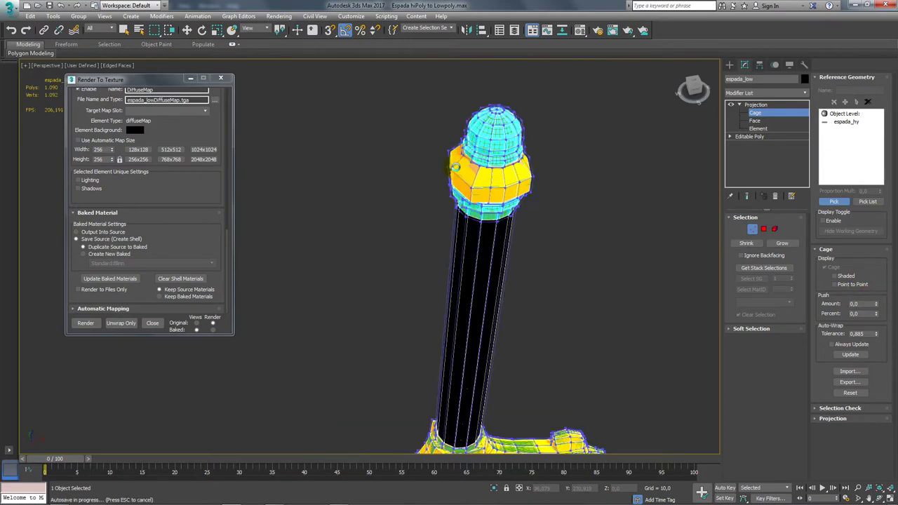
{"action": "scroll", "coordinate": [371, 185], "scroll_direction": "down", "scroll_amount": 5}
{"action": "scroll", "coordinate": [311, 217], "scroll_direction": "up", "scroll_amount": 2}
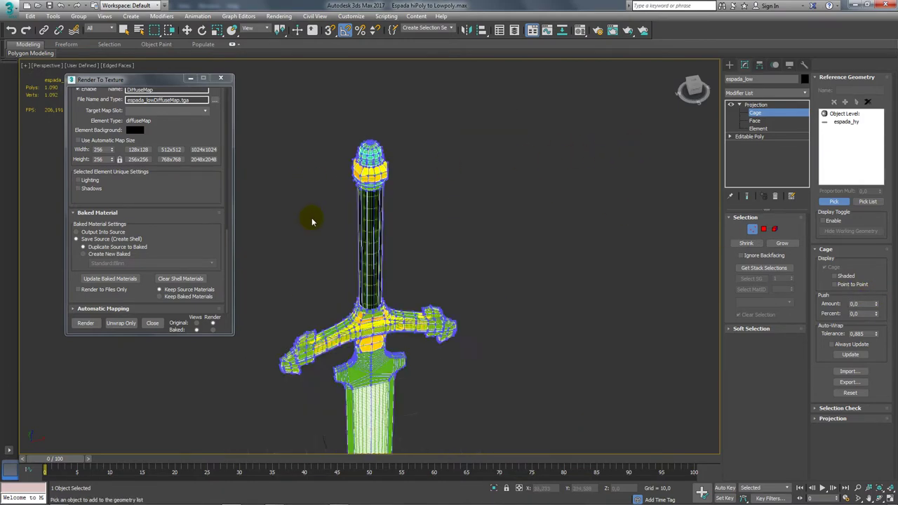
{"action": "scroll", "coordinate": [314, 221], "scroll_direction": "up", "scroll_amount": 3}
{"action": "scroll", "coordinate": [314, 221], "scroll_direction": "down", "scroll_amount": 4}
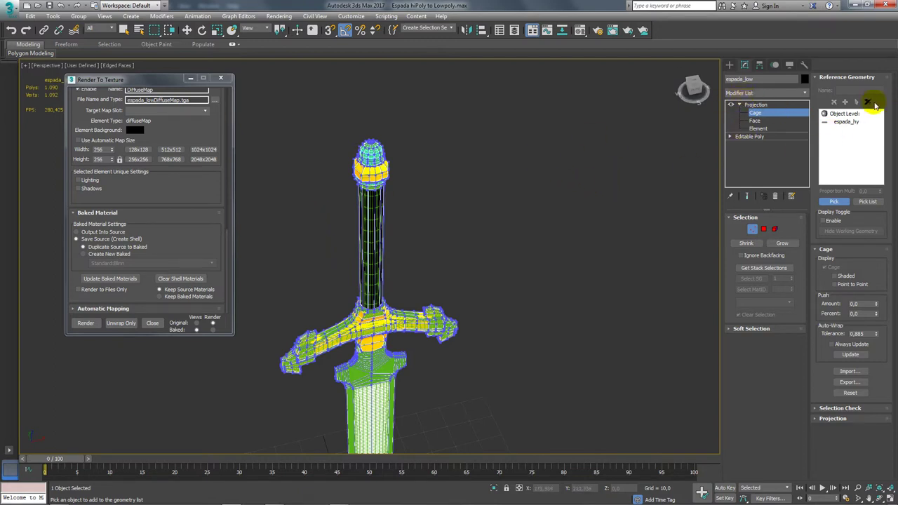
Exit reference Pick mode and scroll Render To Texture to the Projection Mapping section
{"action": "right_click", "coordinate": [504, 193]}
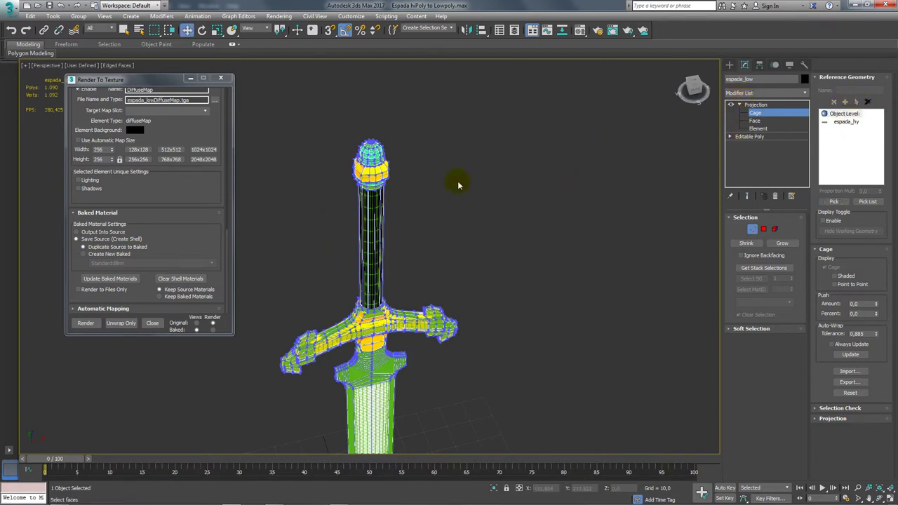
{"action": "middle_click_drag", "start_coordinate": [458, 185], "coordinate": [374, 209], "text": "alt"}
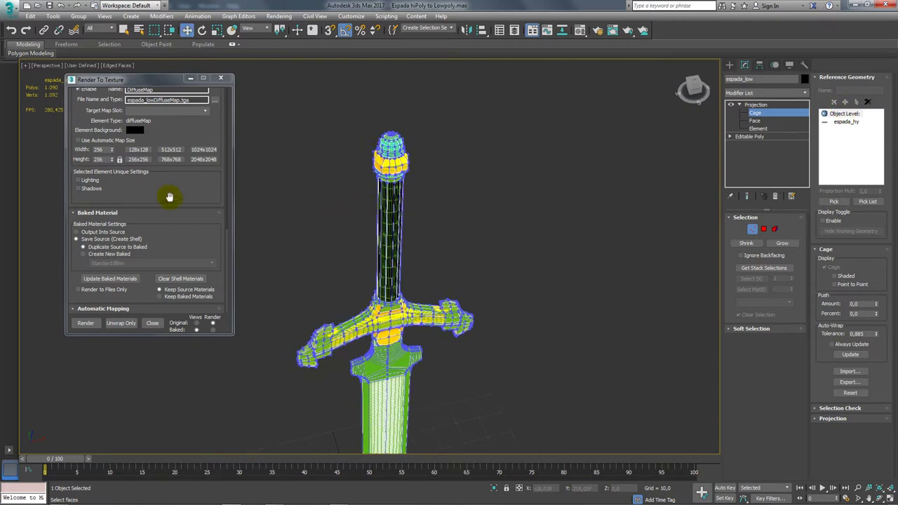
{"action": "scroll", "coordinate": [172, 191], "scroll_direction": "up", "scroll_amount": 2}
{"action": "scroll", "coordinate": [180, 281], "scroll_direction": "up", "scroll_amount": 2}
{"action": "scroll", "coordinate": [184, 297], "scroll_direction": "up", "scroll_amount": 2}
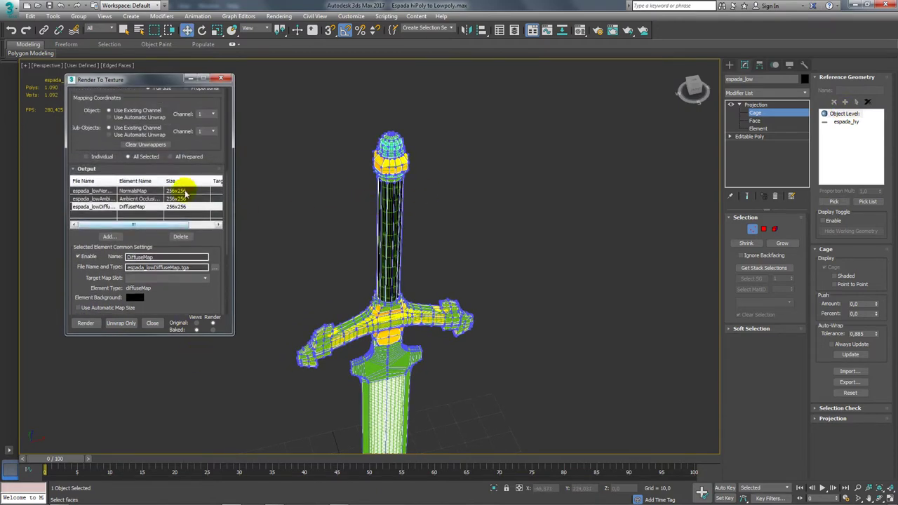
{"action": "scroll", "coordinate": [82, 131], "scroll_direction": "up", "scroll_amount": 2}
{"action": "scroll", "coordinate": [84, 176], "scroll_direction": "up", "scroll_amount": 2}
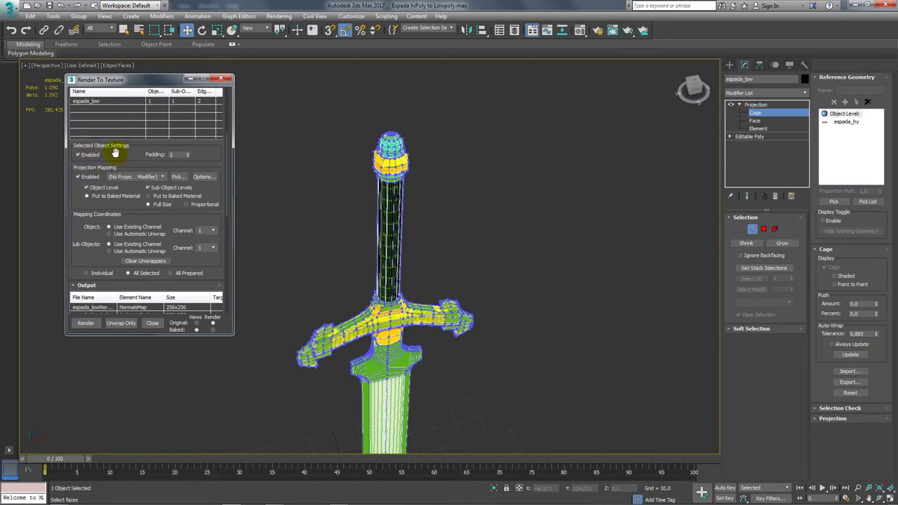
{"action": "scroll", "coordinate": [120, 150], "scroll_direction": "down", "scroll_amount": 1}
{"action": "scroll", "coordinate": [128, 132], "scroll_direction": "down", "scroll_amount": 1}
{"action": "scroll", "coordinate": [123, 138], "scroll_direction": "down", "scroll_amount": 1}
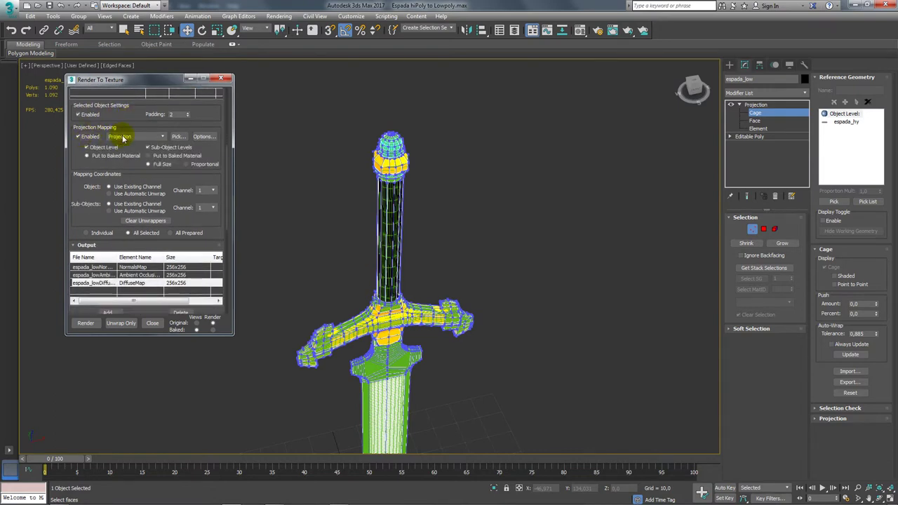
Set Projection Mapping to the Projection modifier and start the texture bake
{"action": "left_click", "coordinate": [134, 140]}
{"action": "left_click", "coordinate": [130, 149]}
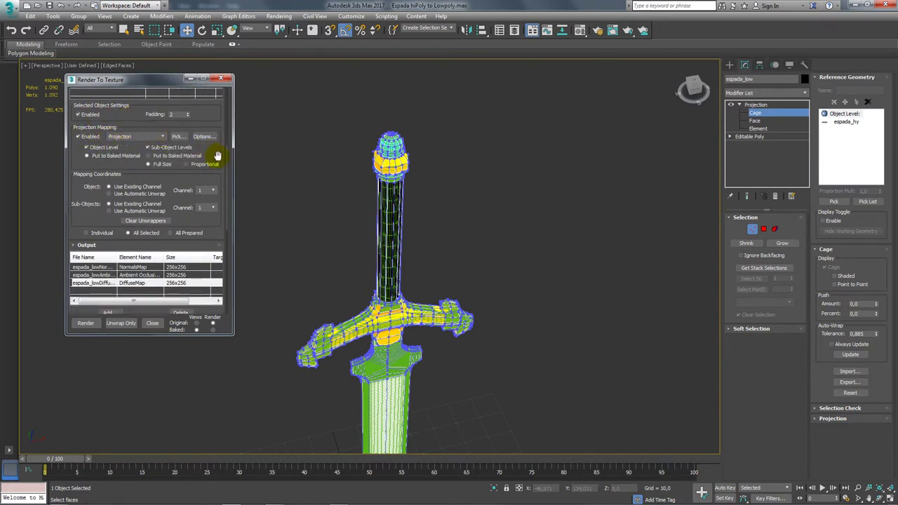
{"action": "scroll", "coordinate": [210, 121], "scroll_direction": "down", "scroll_amount": 1}
{"action": "scroll", "coordinate": [224, 211], "scroll_direction": "down", "scroll_amount": 5}
{"action": "scroll", "coordinate": [211, 271], "scroll_direction": "down", "scroll_amount": 3}
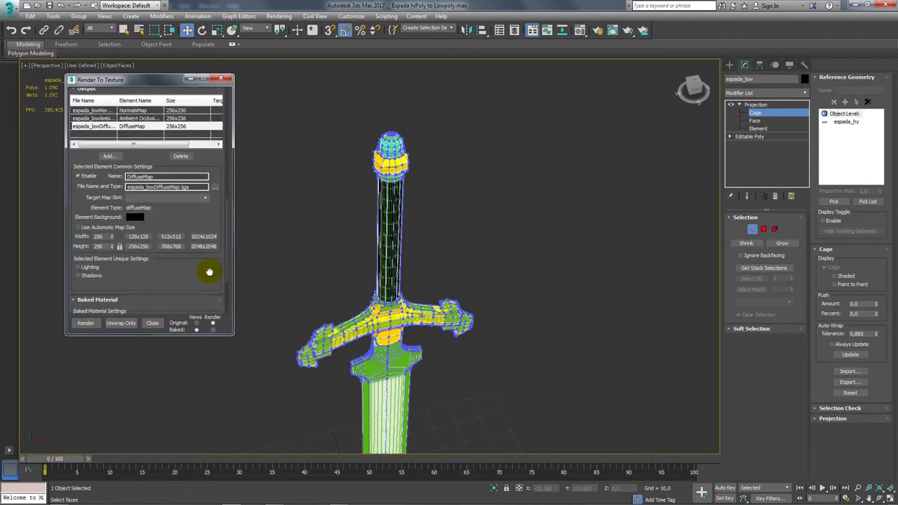
{"action": "scroll", "coordinate": [214, 177], "scroll_direction": "down", "scroll_amount": 2}
{"action": "left_click_drag", "start_coordinate": [214, 178], "coordinate": [215, 327]}
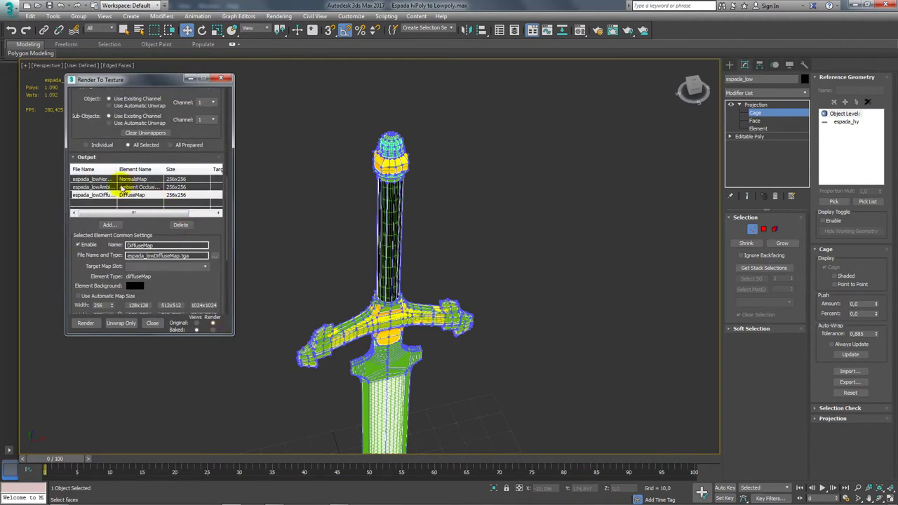
{"action": "scroll", "coordinate": [204, 262], "scroll_direction": "down", "scroll_amount": 2}
{"action": "scroll", "coordinate": [206, 263], "scroll_direction": "down", "scroll_amount": 1}
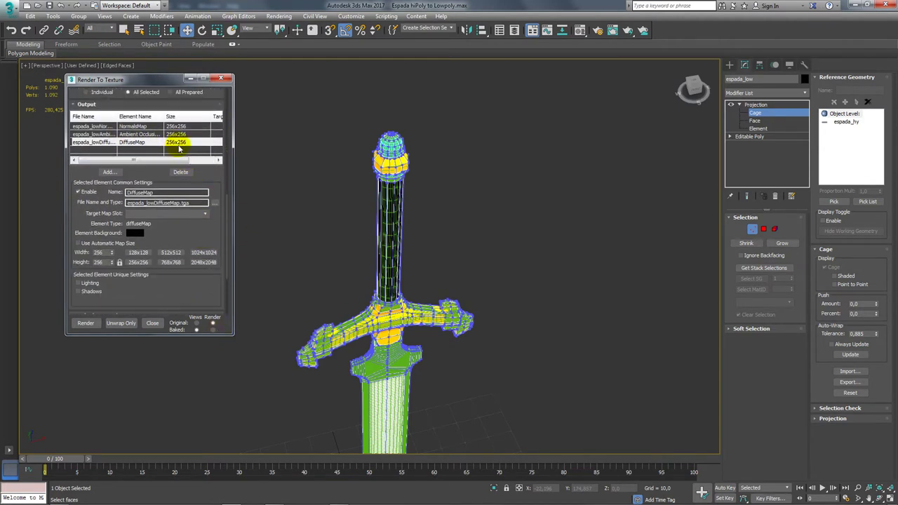
{"action": "left_click_drag", "start_coordinate": [217, 301], "coordinate": [207, 151]}
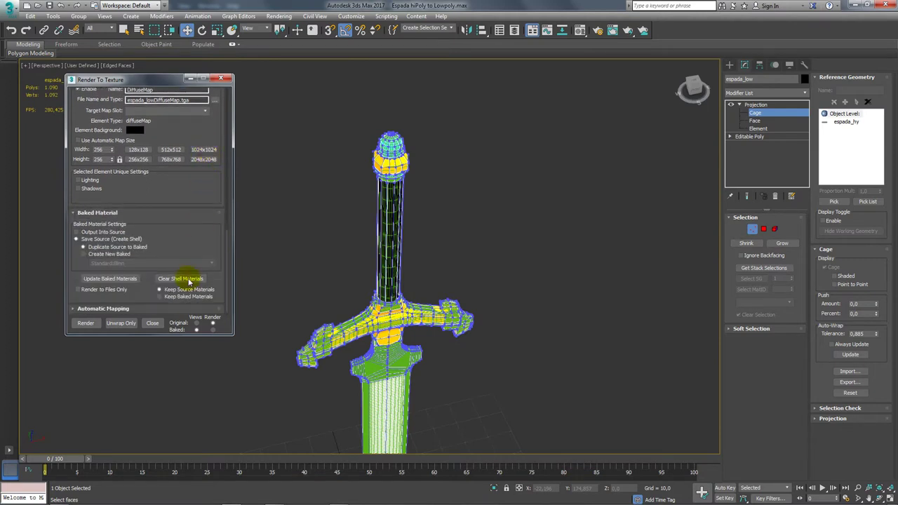
{"action": "left_click", "coordinate": [86, 323]}
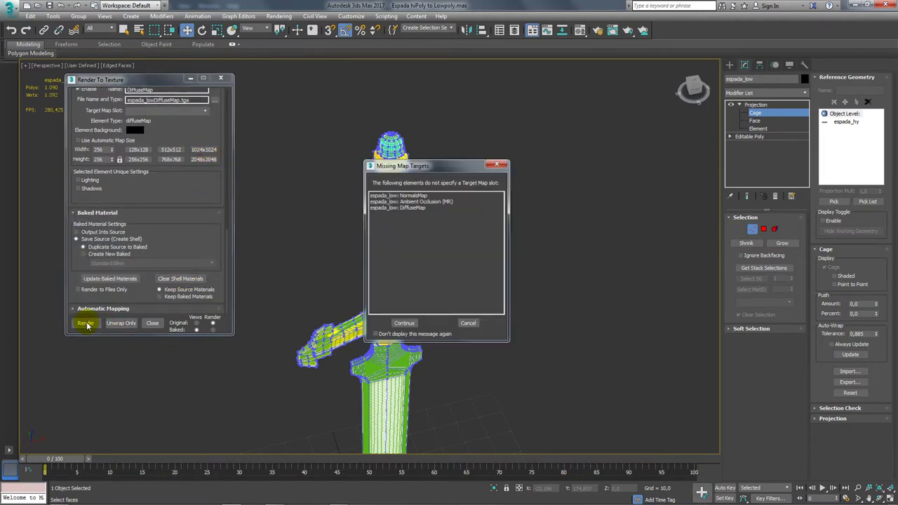
Move the Missing Map Targets warning aside and continue to bake the diffuse map
{"action": "left_click_drag", "start_coordinate": [412, 171], "coordinate": [286, 105]}
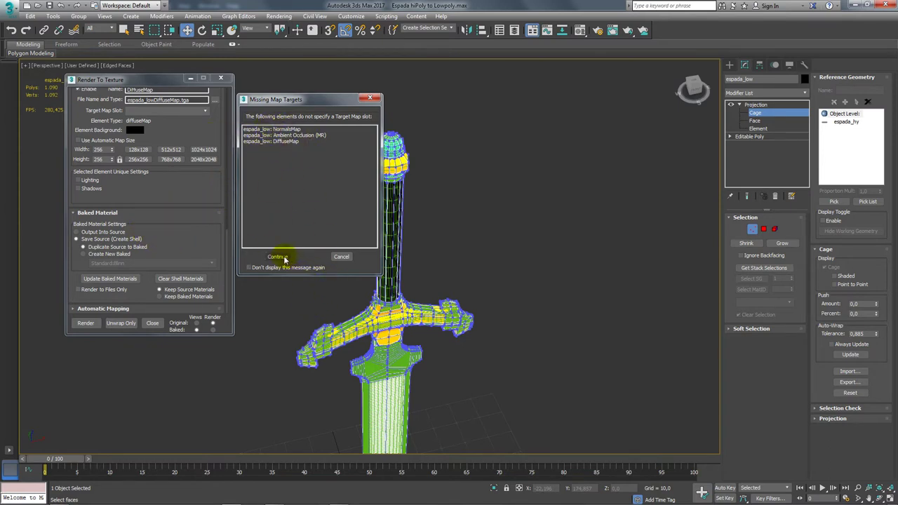
{"action": "left_click", "coordinate": [279, 259]}
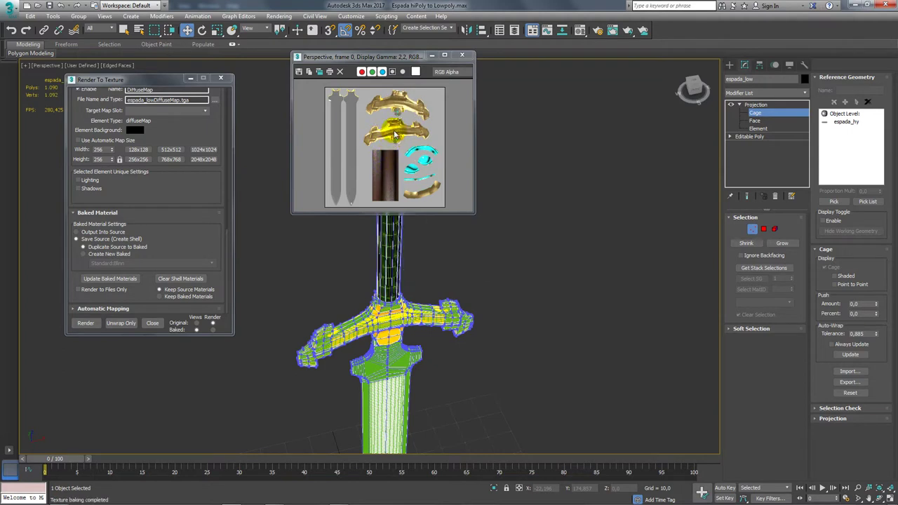
Zoom and pan the baked diffuse texture to examine the guards and gems
{"action": "scroll", "coordinate": [398, 112], "scroll_direction": "up", "scroll_amount": 5}
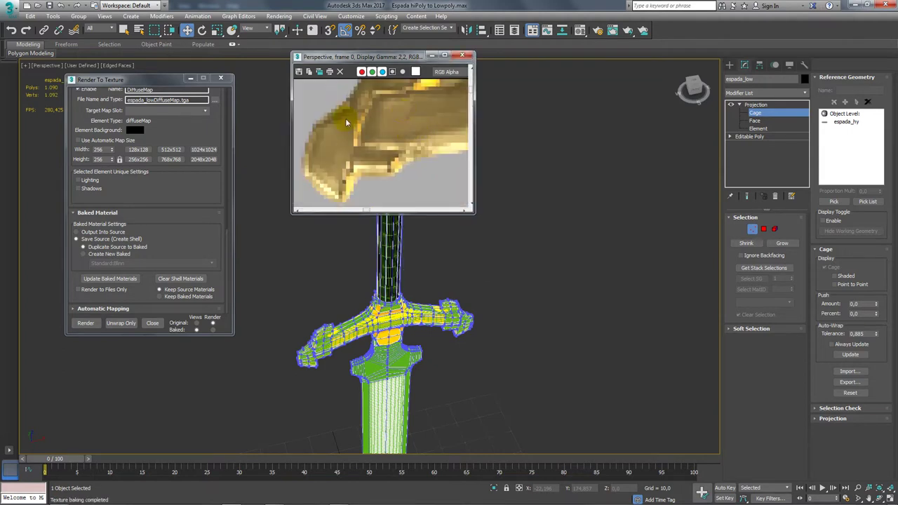
{"action": "scroll", "coordinate": [346, 123], "scroll_direction": "down", "scroll_amount": 5}
{"action": "middle_click_drag", "start_coordinate": [401, 136], "coordinate": [353, 136]}
{"action": "scroll", "coordinate": [395, 133], "scroll_direction": "up", "scroll_amount": 5}
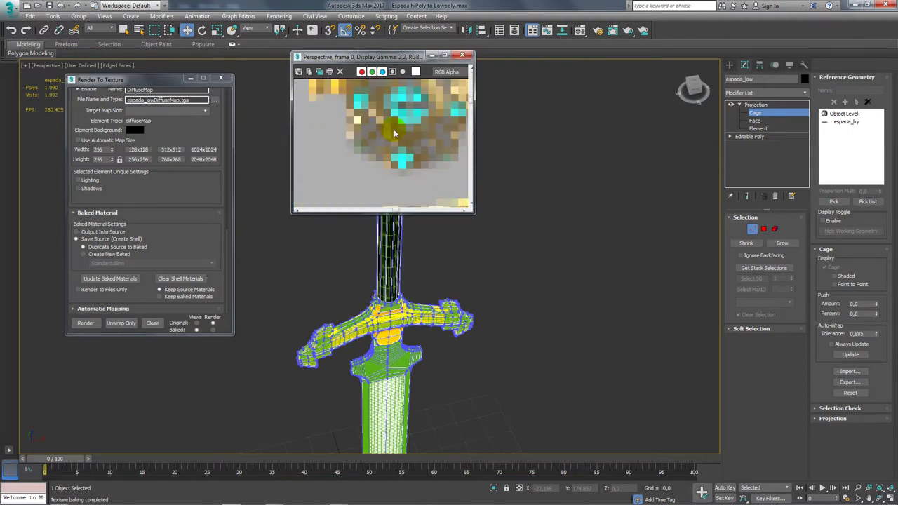
{"action": "scroll", "coordinate": [395, 134], "scroll_direction": "down", "scroll_amount": 3}
{"action": "mouse_move", "coordinate": [401, 120]}
{"action": "middle_mouse_down"}
{"action": "mouse_move", "coordinate": [357, 155]}
{"action": "mouse_move", "coordinate": [347, 181]}
{"action": "mouse_move", "coordinate": [394, 138]}
{"action": "middle_mouse_up"}
{"action": "scroll", "coordinate": [374, 140], "scroll_direction": "down", "scroll_amount": 2}
{"action": "scroll", "coordinate": [402, 142], "scroll_direction": "down", "scroll_amount": 2}
{"action": "scroll", "coordinate": [393, 148], "scroll_direction": "down", "scroll_amount": 2}
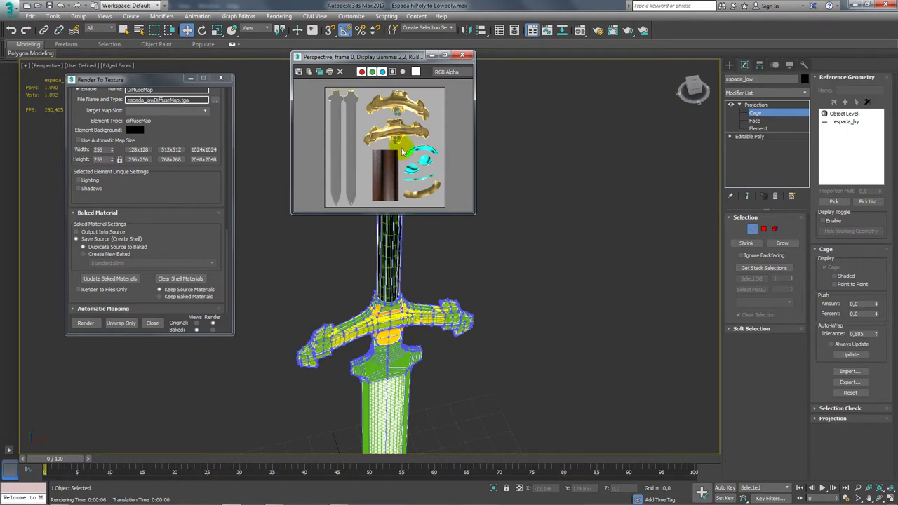
{"action": "scroll", "coordinate": [426, 175], "scroll_direction": "up", "scroll_amount": 3}
{"action": "scroll", "coordinate": [426, 175], "scroll_direction": "down", "scroll_amount": 2}
{"action": "scroll", "coordinate": [391, 150], "scroll_direction": "down", "scroll_amount": 2}
Enlarge and reposition the baked texture preview, then close it
{"action": "left_click_drag", "start_coordinate": [469, 213], "coordinate": [528, 273]}
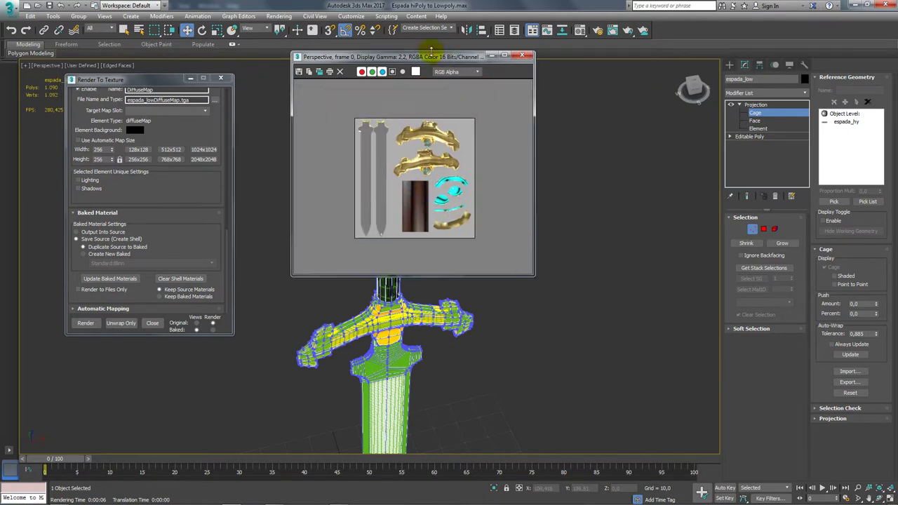
{"action": "left_click_drag", "start_coordinate": [409, 56], "coordinate": [468, 74]}
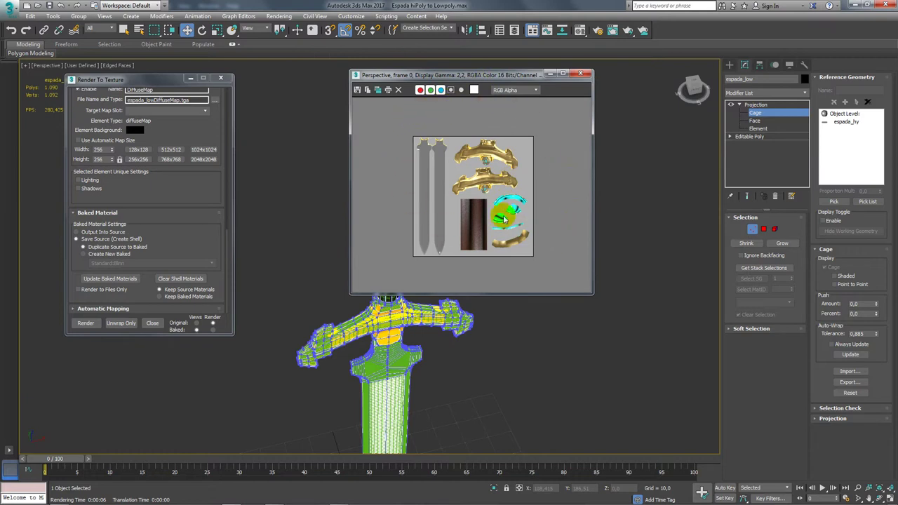
{"action": "left_click", "coordinate": [581, 76]}
Create a new Element-espada folder for the DiffuseMap output and open it
{"action": "mouse_move", "coordinate": [211, 139]}
{"action": "left_mouse_down"}
{"action": "mouse_move", "coordinate": [211, 212]}
{"action": "mouse_move", "coordinate": [215, 185]}
{"action": "left_mouse_up"}
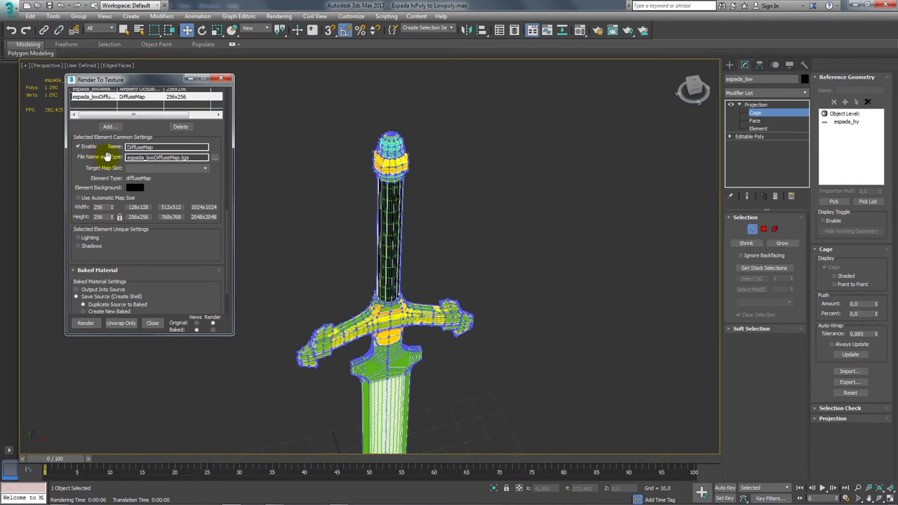
{"action": "left_click", "coordinate": [214, 161]}
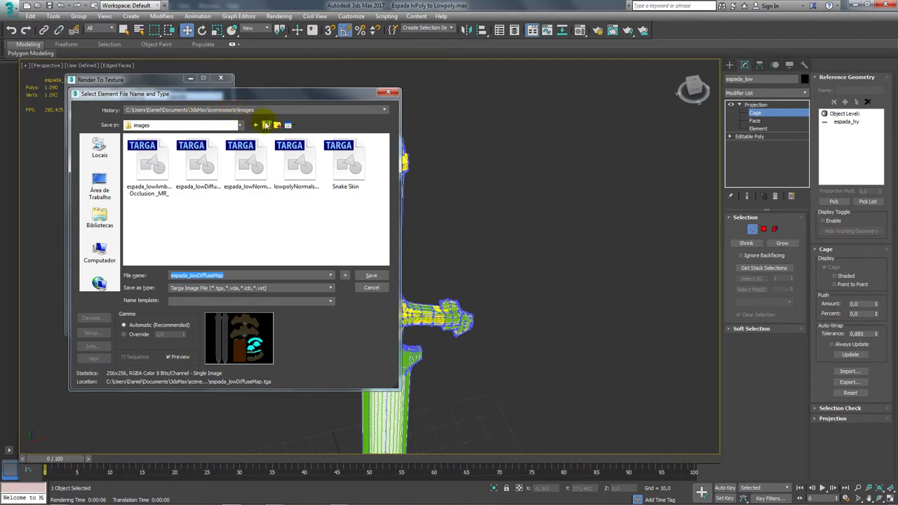
{"action": "left_click", "coordinate": [276, 126]}
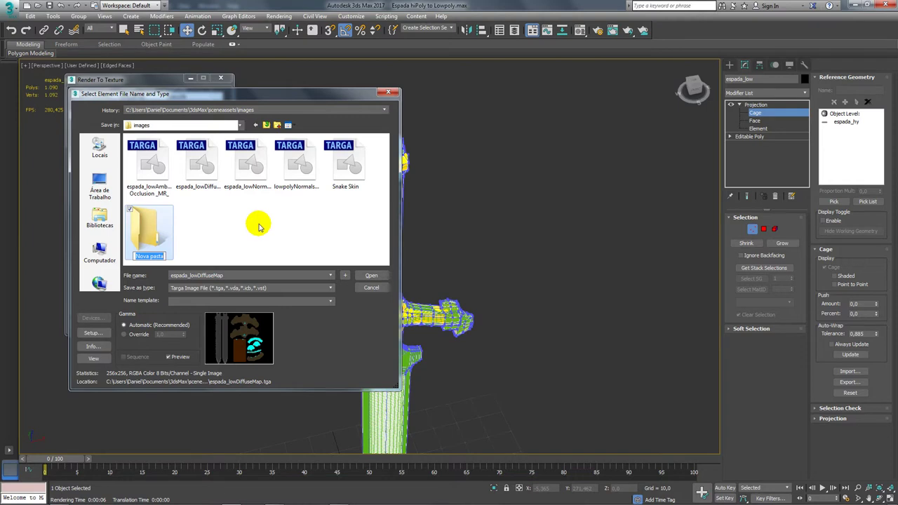
{"action": "type", "text": "Element-espada"}
{"action": "key", "text": "Return"}
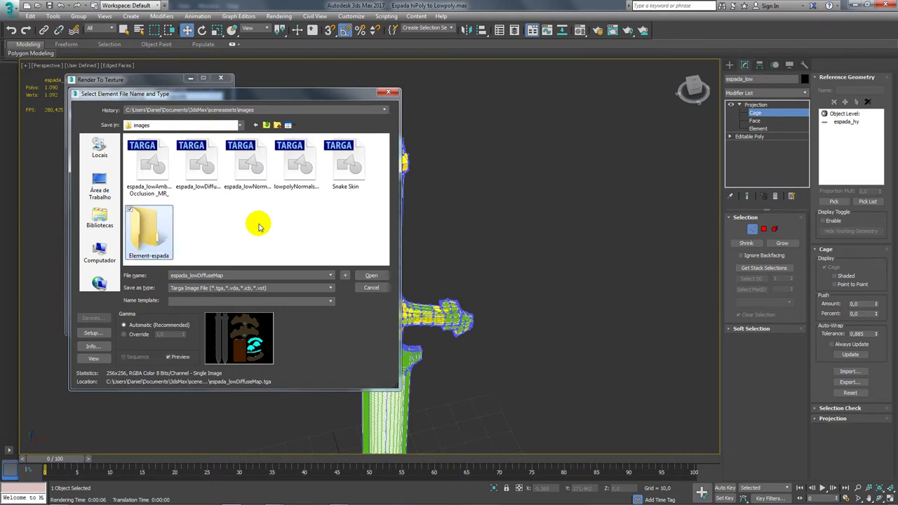
{"action": "left_click", "coordinate": [371, 276]}
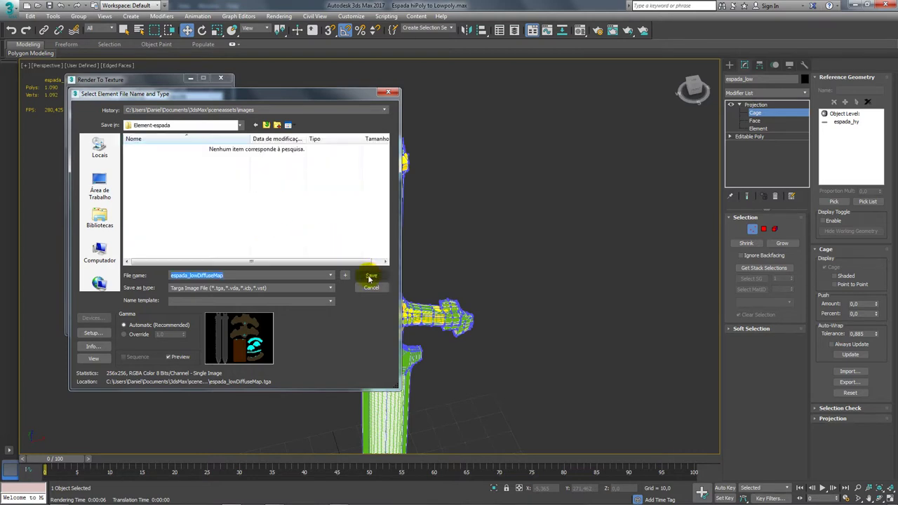
Save the DiffuseMap output as a JPEG file in Element-espada, accepting JPEG options
{"action": "left_click", "coordinate": [370, 278]}
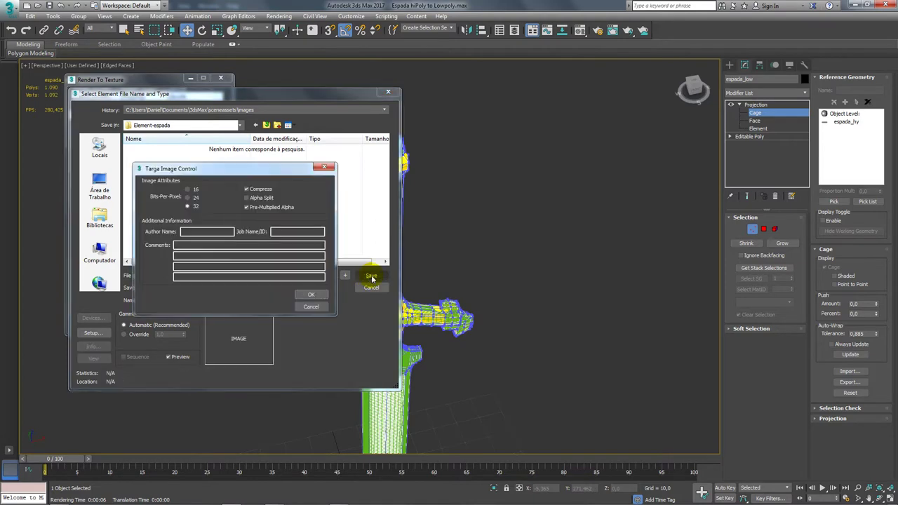
{"action": "left_click", "coordinate": [309, 298]}
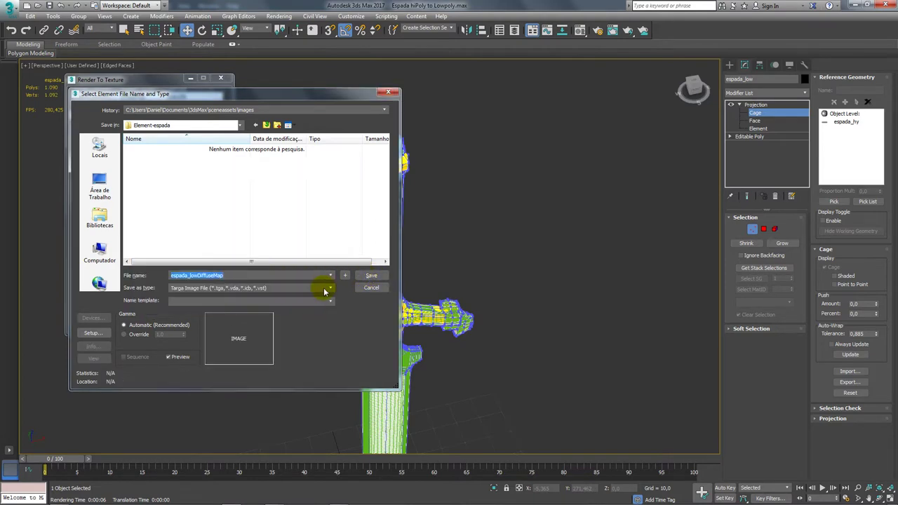
{"action": "left_click", "coordinate": [327, 288]}
{"action": "left_click", "coordinate": [209, 339]}
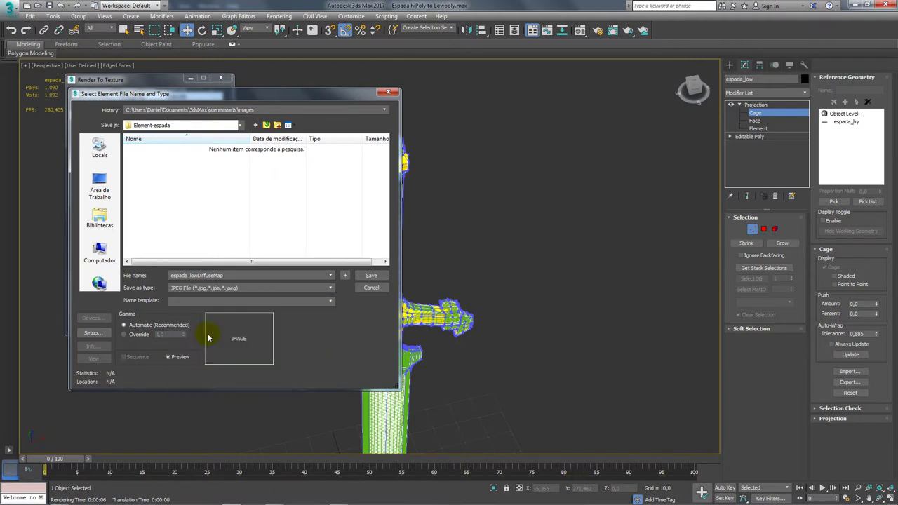
{"action": "left_click", "coordinate": [371, 275]}
{"action": "left_click", "coordinate": [207, 294]}
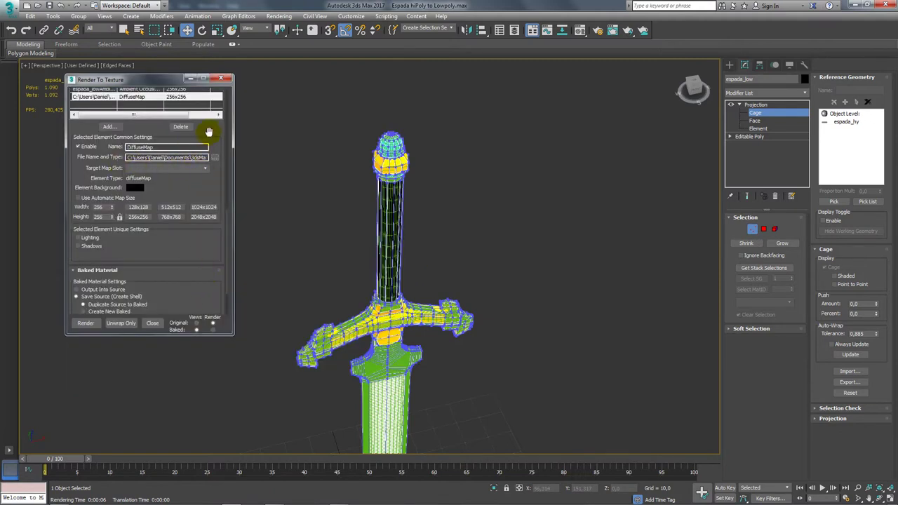
Save the Ambient Occlusion output as a PNG in the Element-espada folder
{"action": "left_click_drag", "start_coordinate": [208, 131], "coordinate": [206, 195]}
{"action": "left_click", "coordinate": [90, 151]}
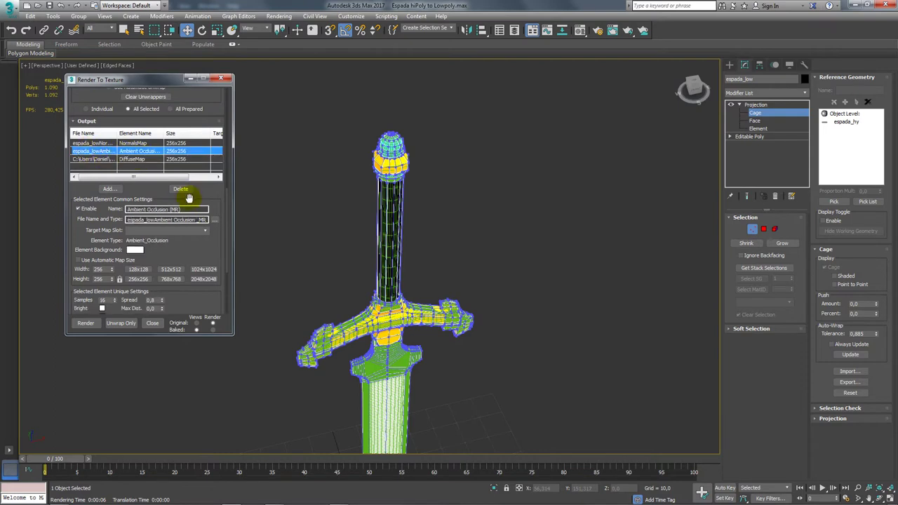
{"action": "left_click", "coordinate": [215, 219]}
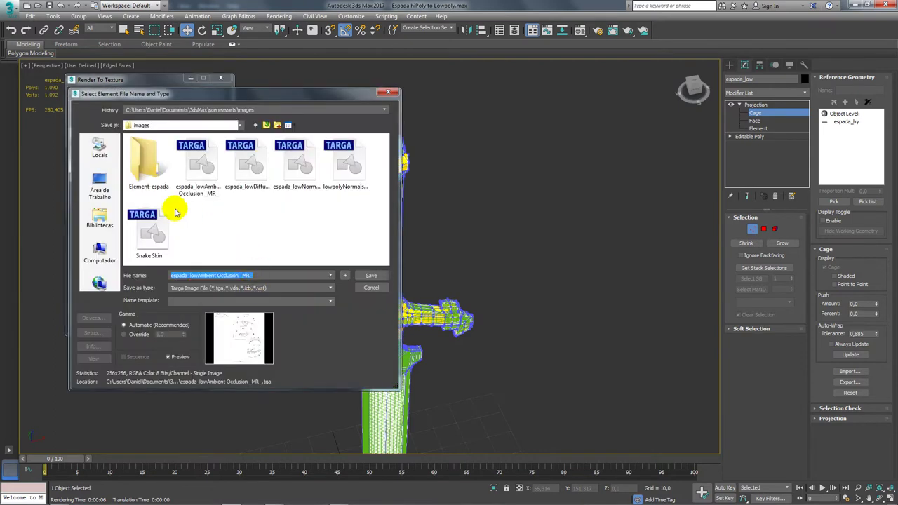
{"action": "double_click", "coordinate": [156, 172]}
{"action": "left_click", "coordinate": [232, 288]}
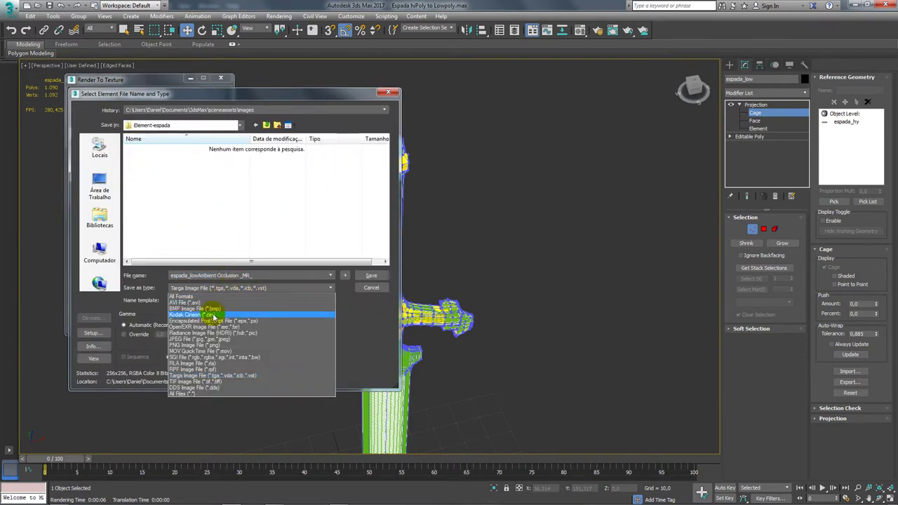
{"action": "left_click", "coordinate": [197, 346]}
{"action": "key", "text": "Return"}
{"action": "left_click", "coordinate": [206, 295]}
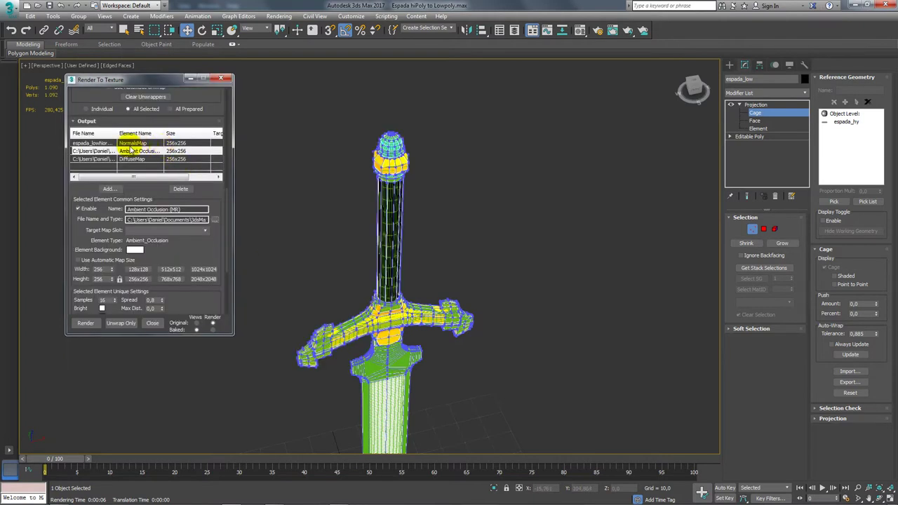
Save the NormalsMap output as a JPEG in the Element-espada folder
{"action": "left_click", "coordinate": [130, 143]}
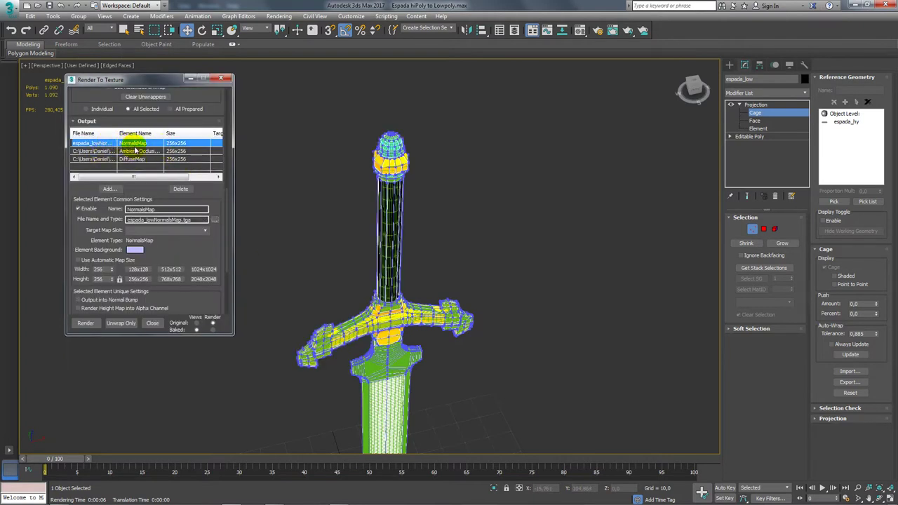
{"action": "left_click", "coordinate": [214, 220]}
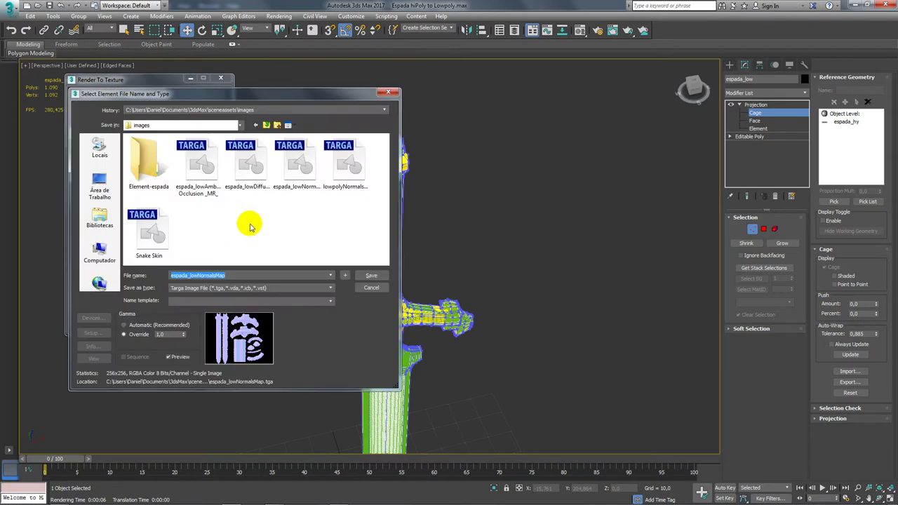
{"action": "double_click", "coordinate": [146, 160]}
{"action": "left_click", "coordinate": [250, 289]}
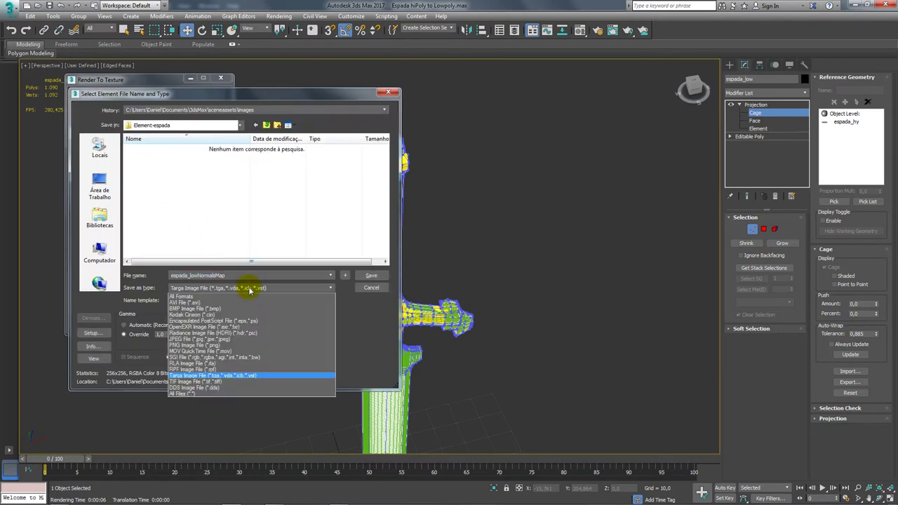
{"action": "left_click", "coordinate": [200, 339]}
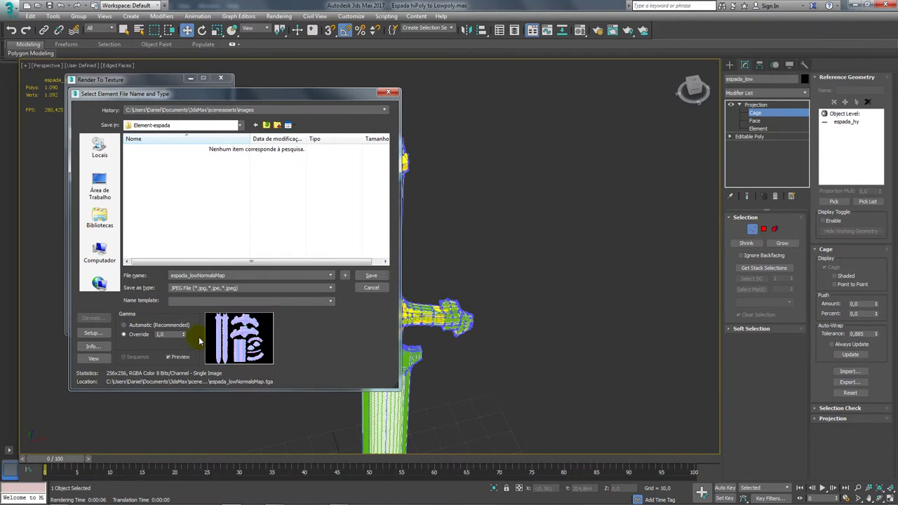
{"action": "left_click", "coordinate": [368, 277]}
{"action": "left_click", "coordinate": [206, 295]}
{"action": "scroll", "coordinate": [202, 267], "scroll_direction": "up", "scroll_amount": 1}
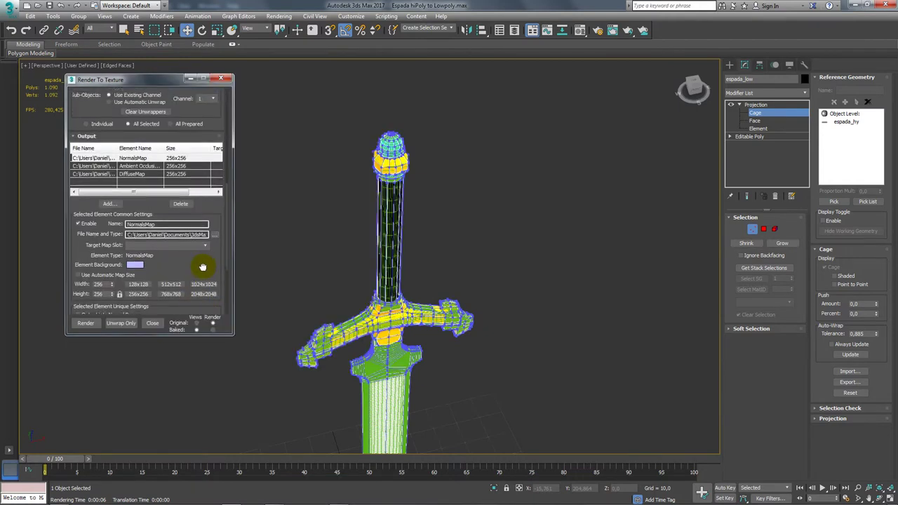
{"action": "scroll", "coordinate": [202, 267], "scroll_direction": "down", "scroll_amount": 2}
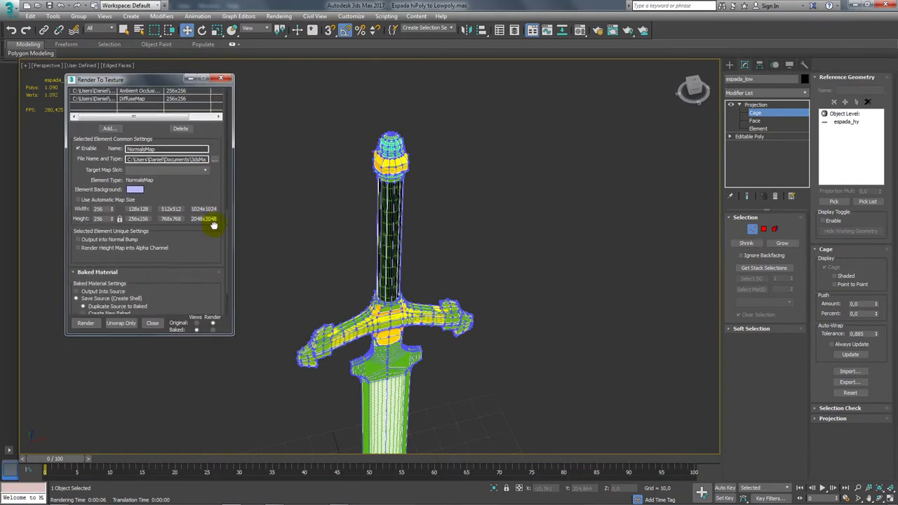
{"action": "scroll", "coordinate": [214, 239], "scroll_direction": "up", "scroll_amount": 1}
{"action": "scroll", "coordinate": [224, 130], "scroll_direction": "down", "scroll_amount": 3}
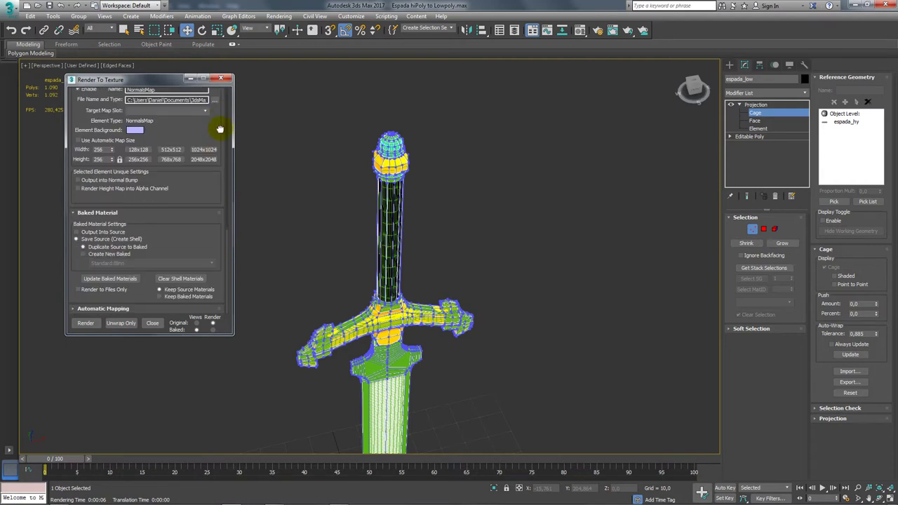
Bake the three maps, then open espada_lowAmbient Occlusion from 3dsMax\sceneassets\images\Element-espada
{"action": "left_click", "coordinate": [85, 325]}
{"action": "left_click", "coordinate": [279, 257]}
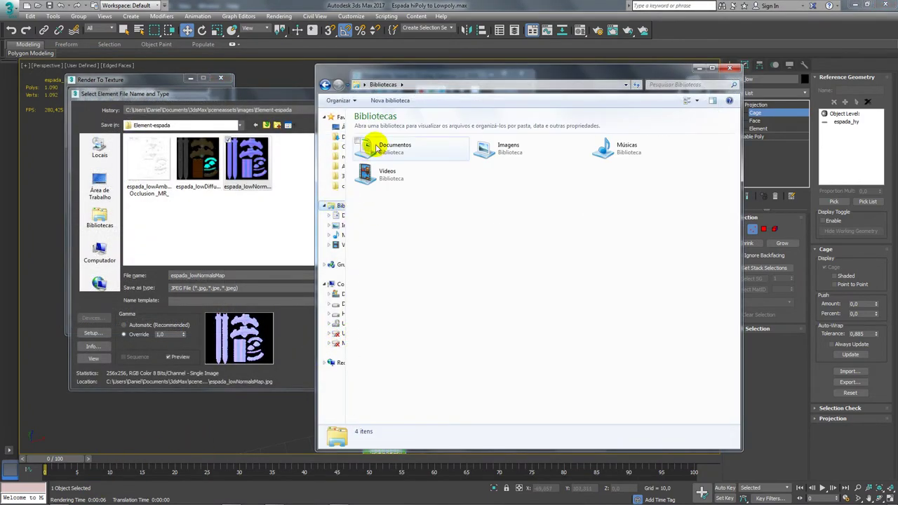
{"action": "double_click", "coordinate": [367, 146]}
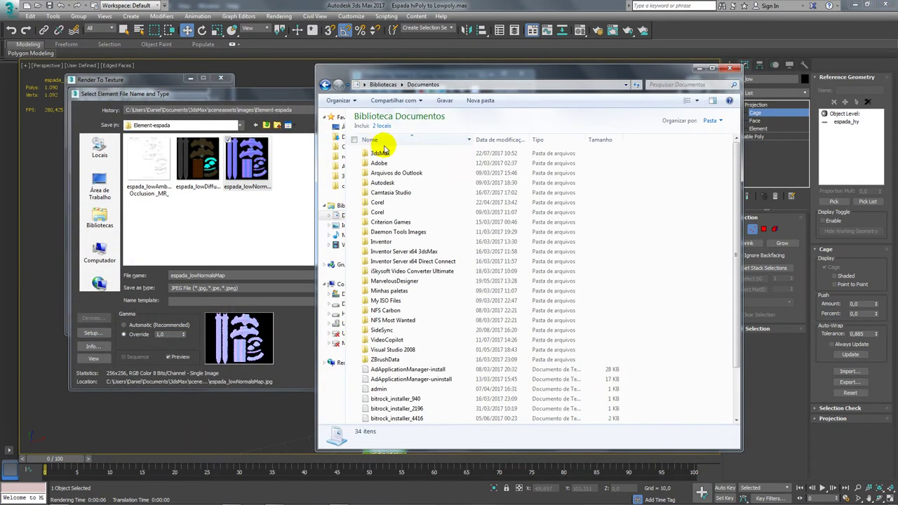
{"action": "double_click", "coordinate": [367, 147]}
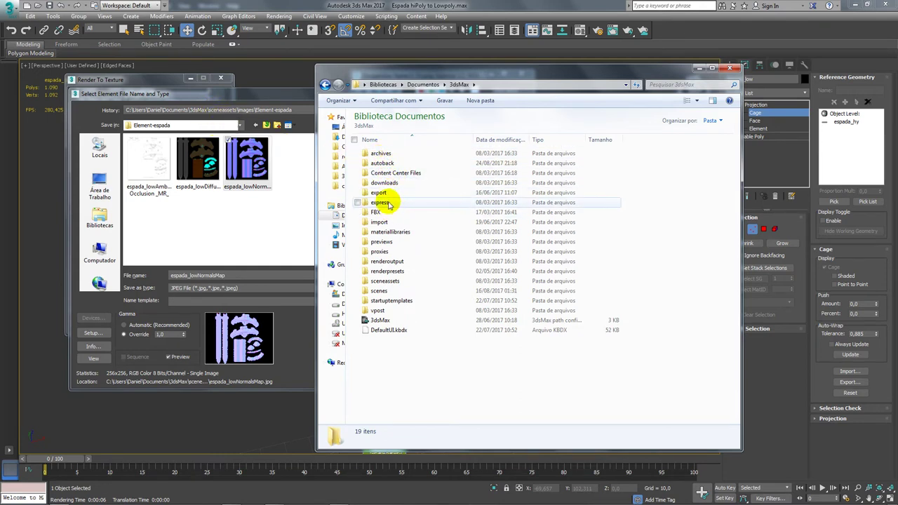
{"action": "double_click", "coordinate": [386, 280]}
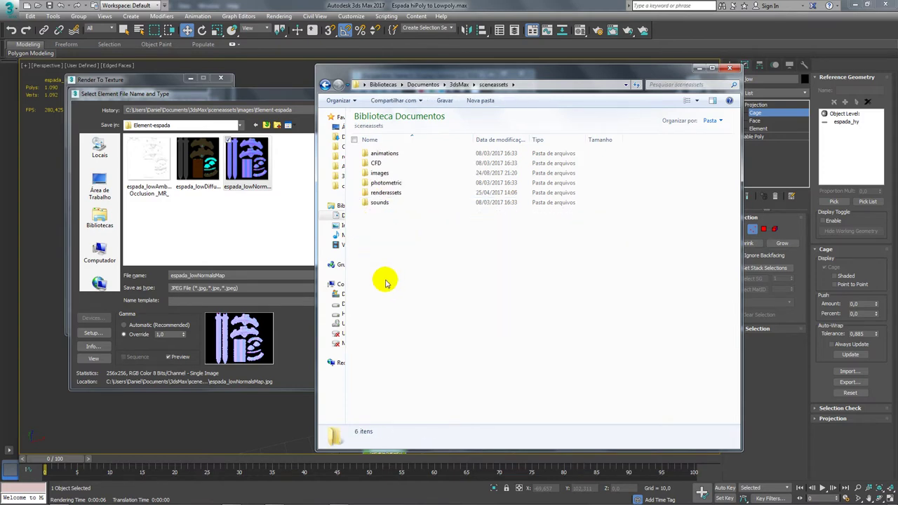
{"action": "double_click", "coordinate": [380, 173]}
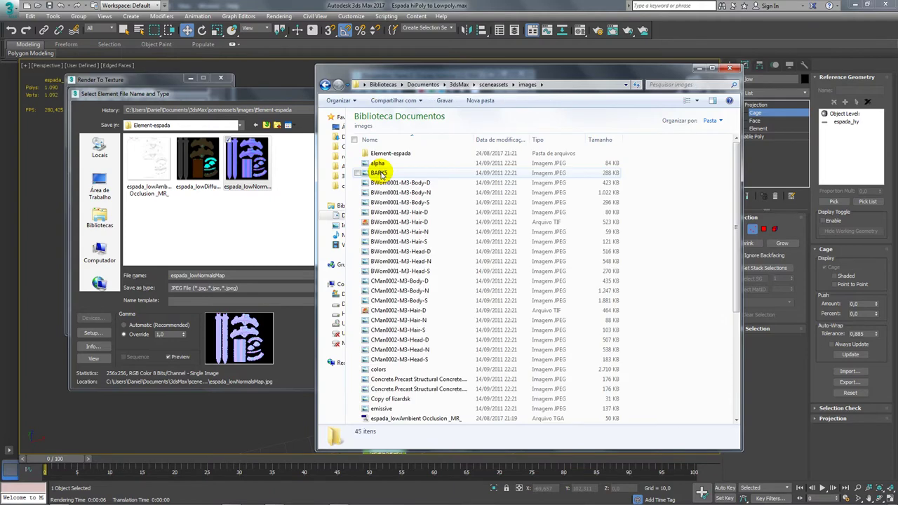
{"action": "double_click", "coordinate": [383, 154]}
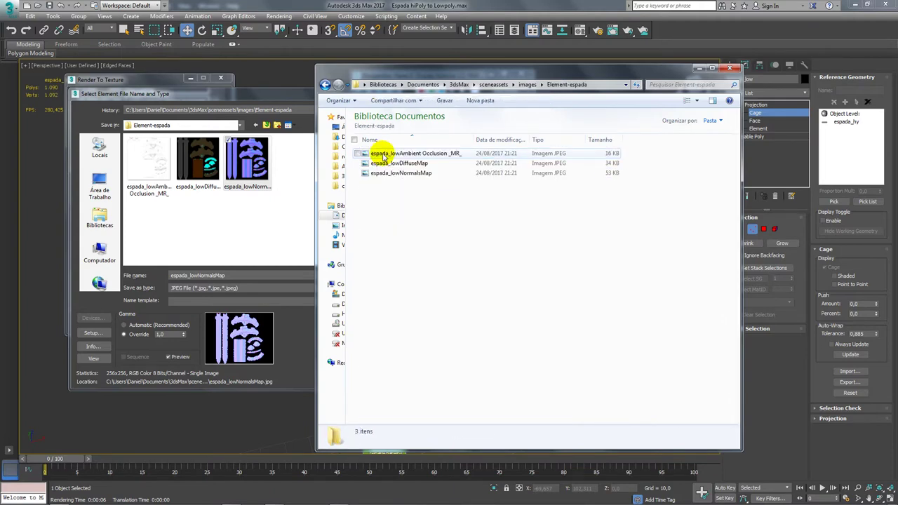
{"action": "double_click", "coordinate": [383, 155]}
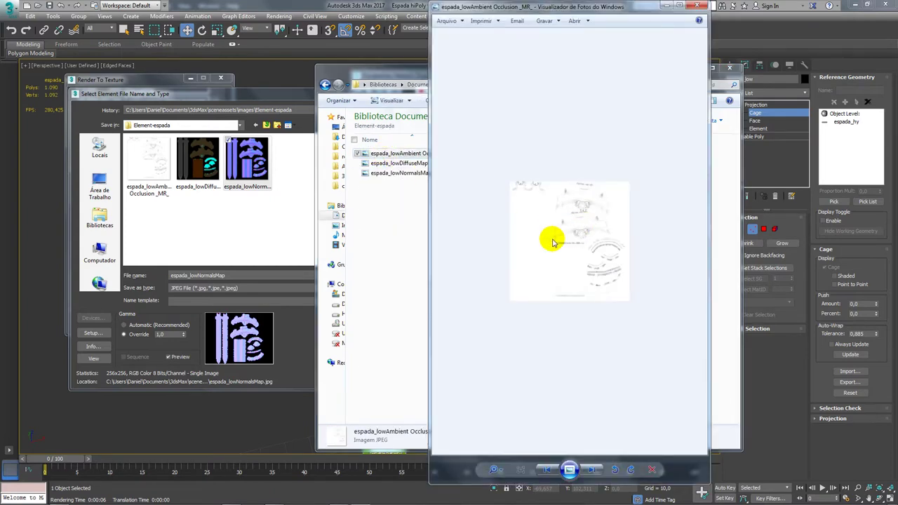
Zoom in on the baked diffuse and normals maps in turn, then close Photo Viewer
{"action": "scroll", "coordinate": [580, 245], "scroll_direction": "up", "scroll_amount": 1}
{"action": "scroll", "coordinate": [579, 244], "scroll_direction": "down", "scroll_amount": 1}
{"action": "key", "text": "Right"}
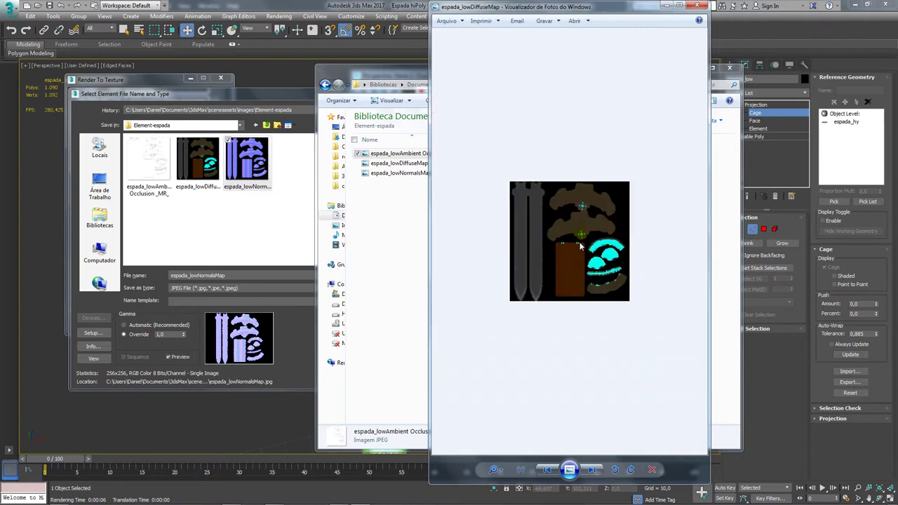
{"action": "scroll", "coordinate": [581, 242], "scroll_direction": "up", "scroll_amount": 1}
{"action": "scroll", "coordinate": [518, 184], "scroll_direction": "down", "scroll_amount": 1}
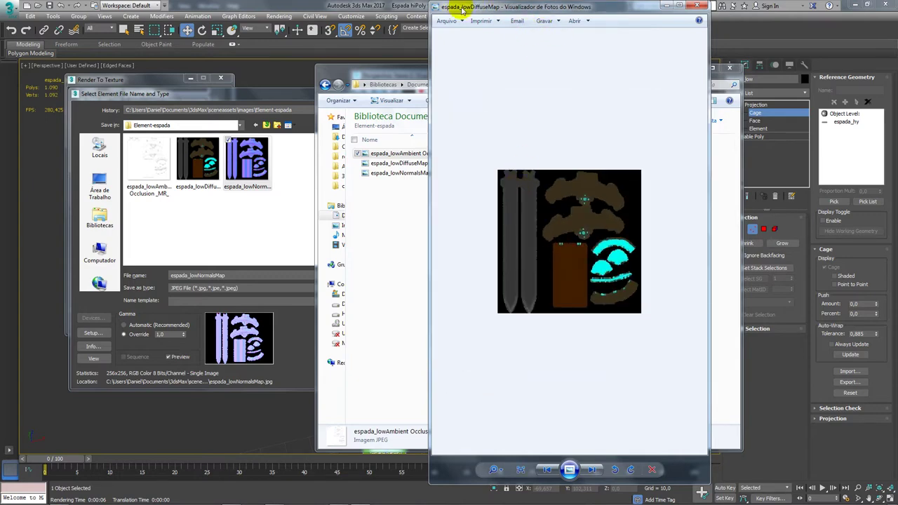
{"action": "key", "text": "Right"}
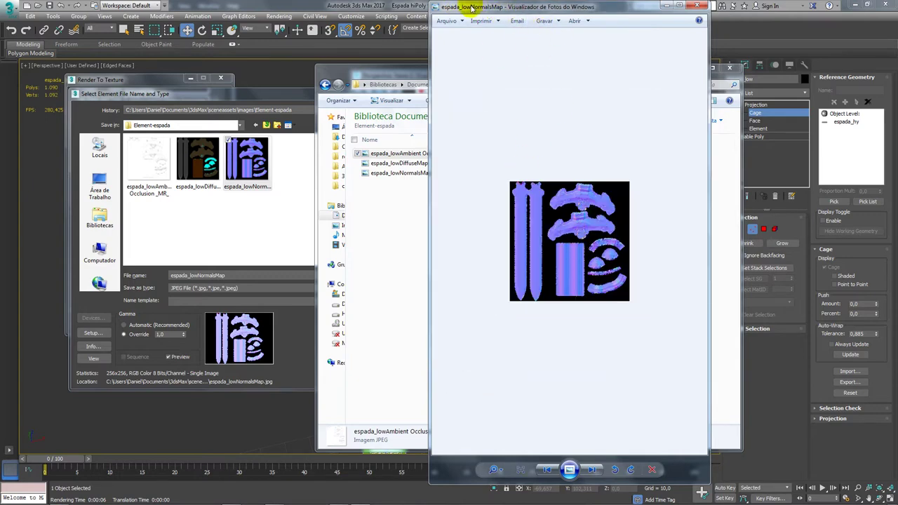
{"action": "scroll", "coordinate": [595, 242], "scroll_direction": "up", "scroll_amount": 1}
{"action": "scroll", "coordinate": [601, 226], "scroll_direction": "up", "scroll_amount": 1}
{"action": "scroll", "coordinate": [609, 225], "scroll_direction": "down", "scroll_amount": 1}
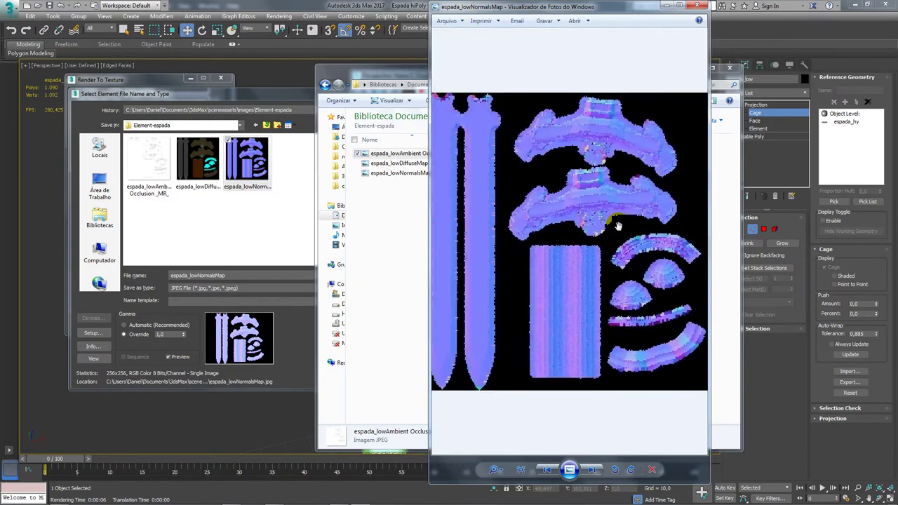
{"action": "scroll", "coordinate": [616, 226], "scroll_direction": "down", "scroll_amount": 1}
{"action": "scroll", "coordinate": [596, 225], "scroll_direction": "up", "scroll_amount": 1}
{"action": "scroll", "coordinate": [523, 181], "scroll_direction": "up", "scroll_amount": 1}
{"action": "scroll", "coordinate": [541, 185], "scroll_direction": "down", "scroll_amount": 1}
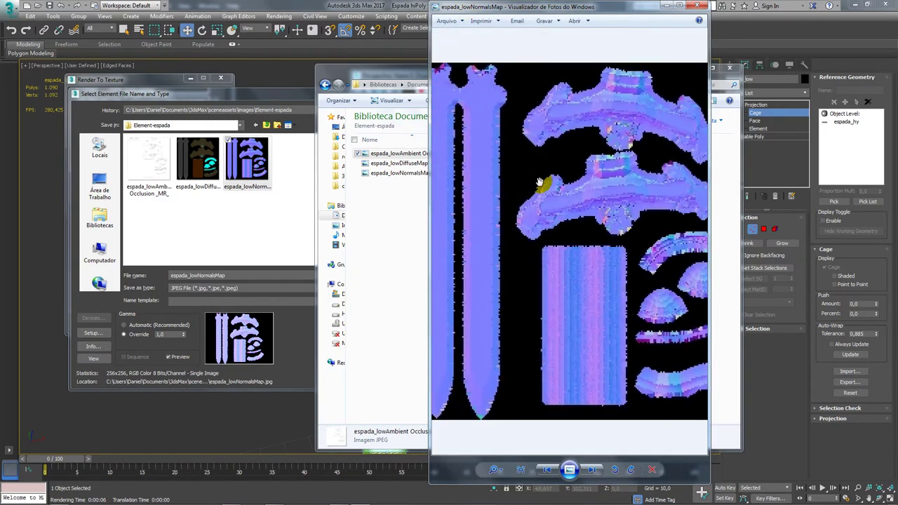
{"action": "scroll", "coordinate": [588, 270], "scroll_direction": "down", "scroll_amount": 1}
{"action": "scroll", "coordinate": [547, 253], "scroll_direction": "down", "scroll_amount": 1}
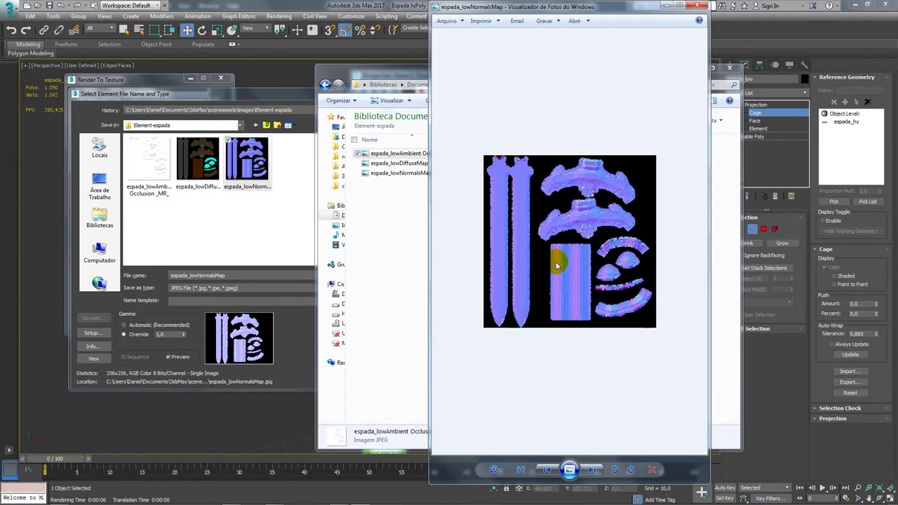
{"action": "scroll", "coordinate": [560, 257], "scroll_direction": "up", "scroll_amount": 1}
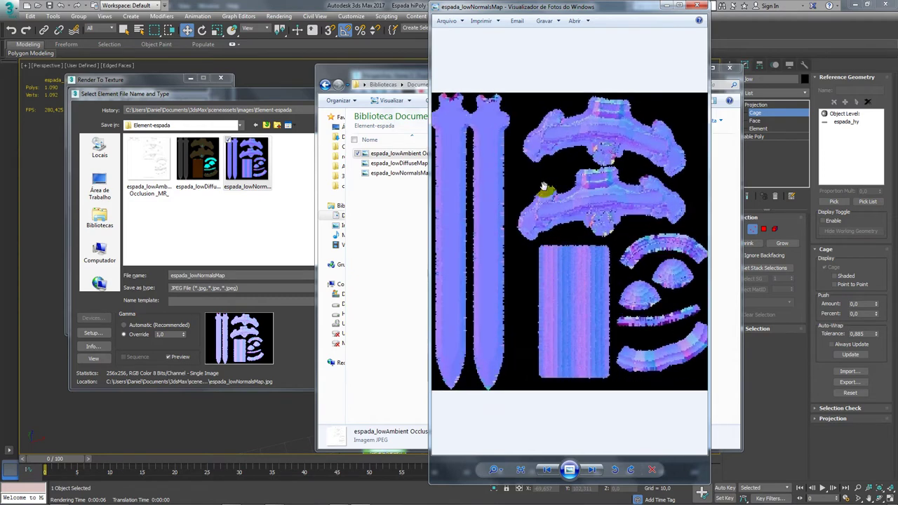
{"action": "left_click", "coordinate": [699, 5]}
Close the file browser, element name dialog and render window, and isolate the low-poly sword
{"action": "left_click", "coordinate": [731, 68]}
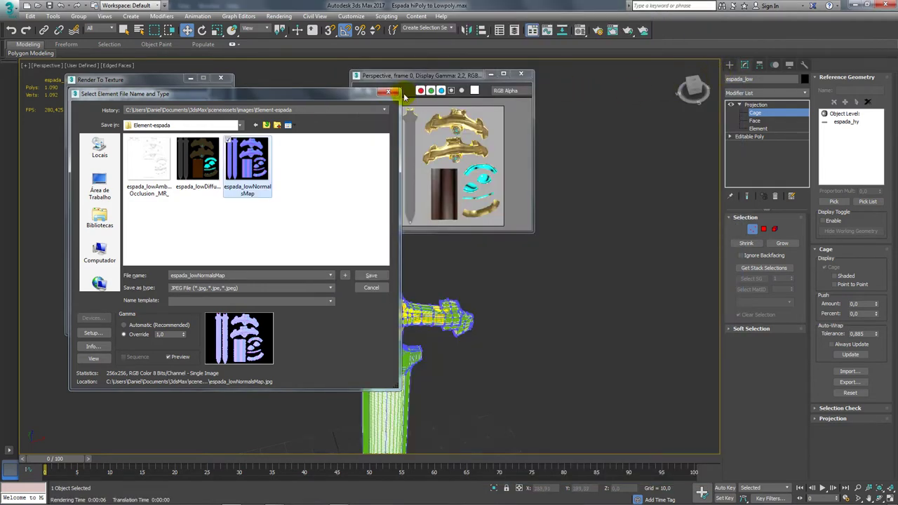
{"action": "key", "text": "Escape"}
{"action": "left_click", "coordinate": [492, 75]}
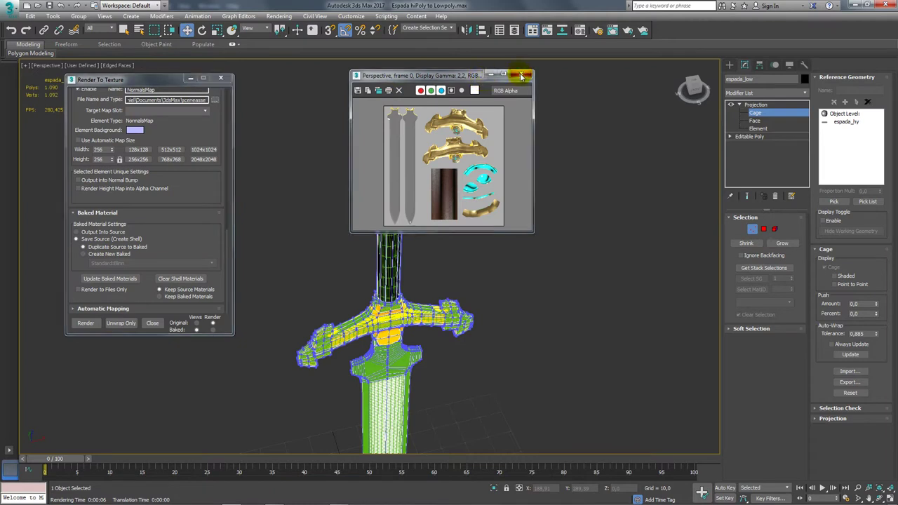
{"action": "left_click", "coordinate": [745, 105]}
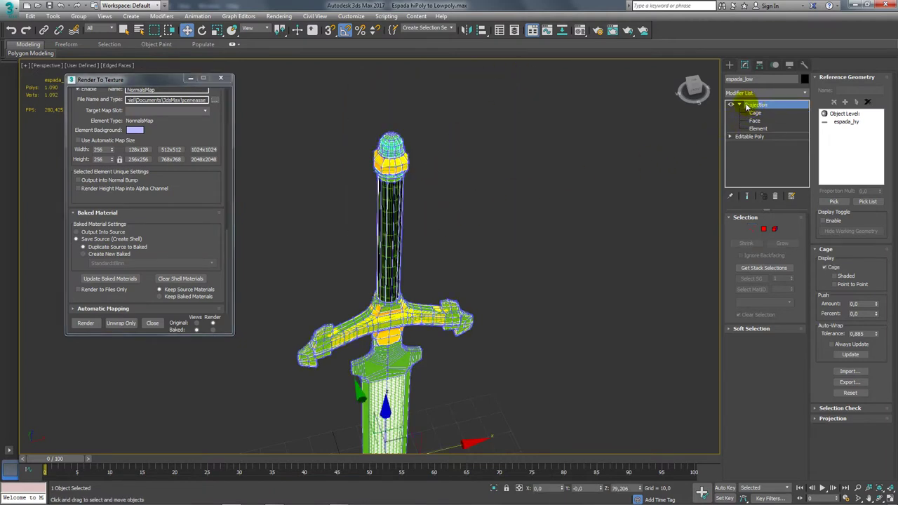
{"action": "left_click", "coordinate": [739, 104]}
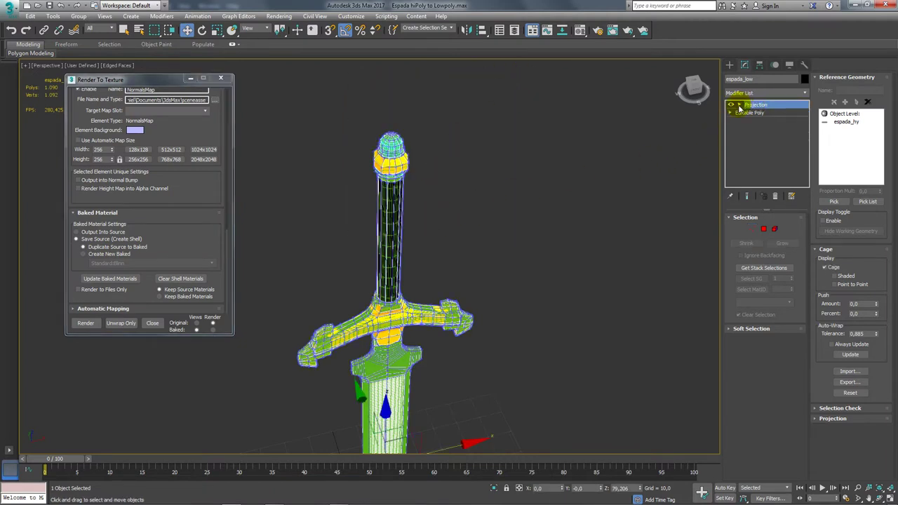
{"action": "left_click", "coordinate": [494, 487]}
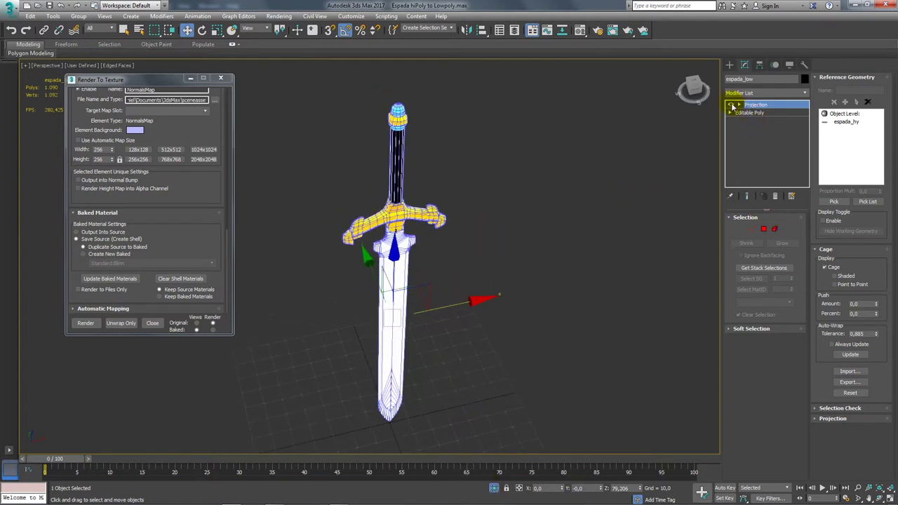
Select all polygons of the Editable Poly and apply Auto Smooth
{"action": "left_click", "coordinate": [748, 113]}
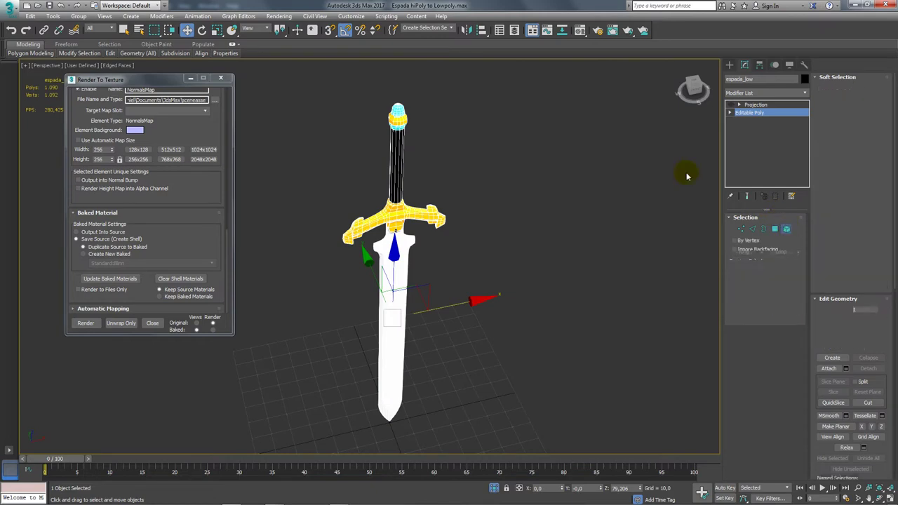
{"action": "left_click", "coordinate": [394, 307]}
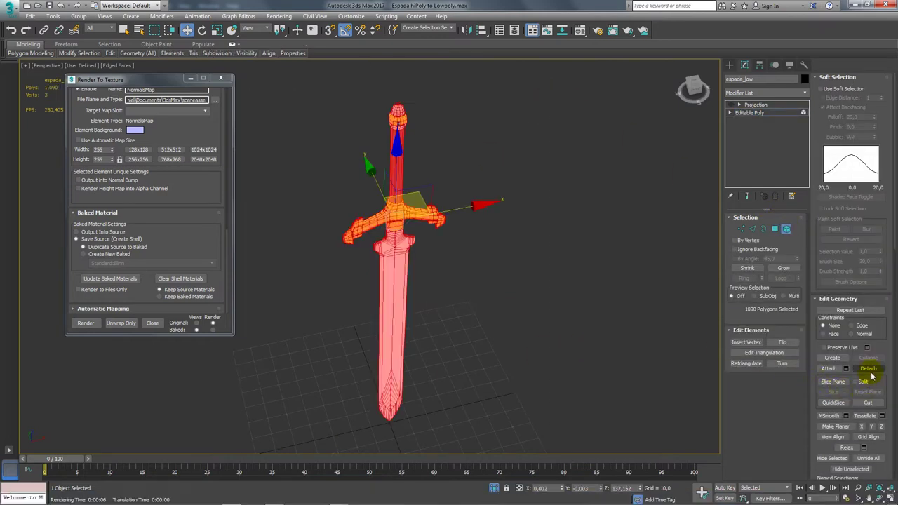
{"action": "left_click_drag", "start_coordinate": [867, 372], "coordinate": [886, 226]}
{"action": "scroll", "coordinate": [852, 305], "scroll_direction": "down", "scroll_amount": 5}
{"action": "scroll", "coordinate": [878, 287], "scroll_direction": "down", "scroll_amount": 5}
{"action": "scroll", "coordinate": [862, 341], "scroll_direction": "down", "scroll_amount": 5}
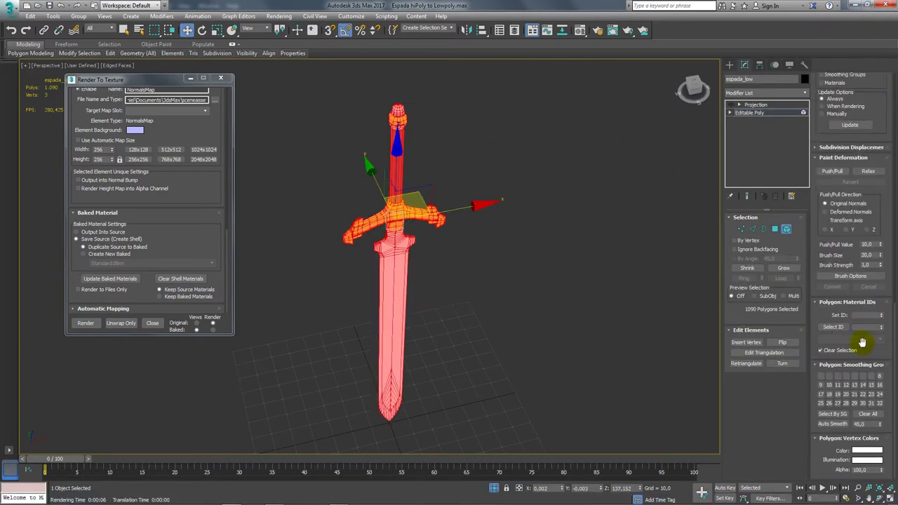
{"action": "left_click", "coordinate": [833, 425]}
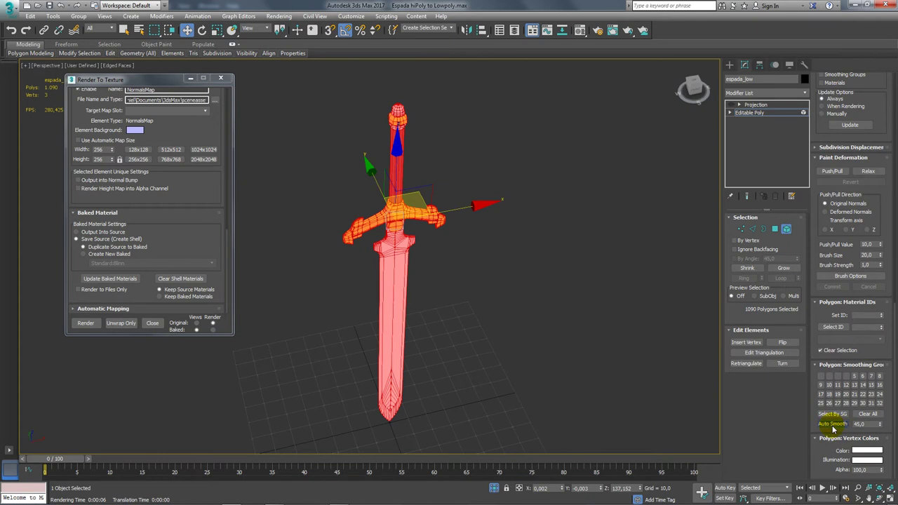
Return to the Projection modifier and show its cage around the sword
{"action": "left_click", "coordinate": [750, 105]}
{"action": "left_click", "coordinate": [740, 105]}
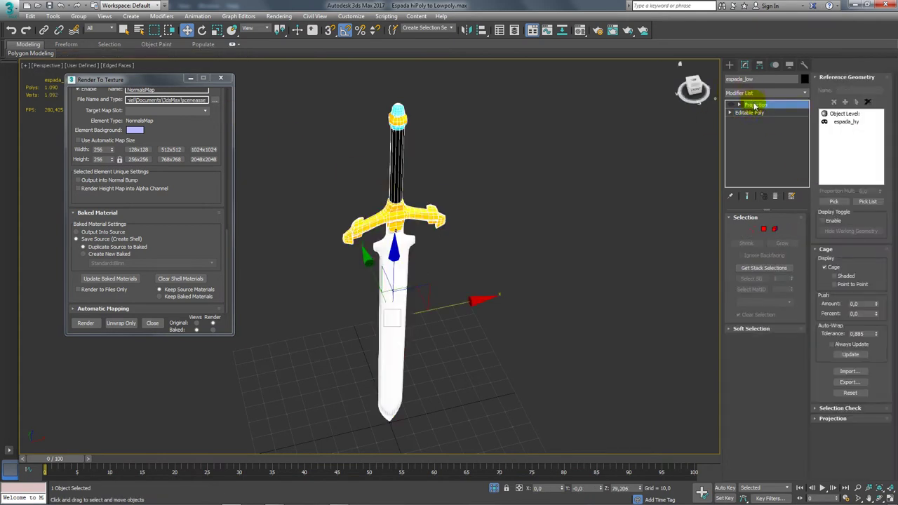
{"action": "left_click", "coordinate": [758, 113]}
{"action": "scroll", "coordinate": [435, 154], "scroll_direction": "up", "scroll_amount": 3}
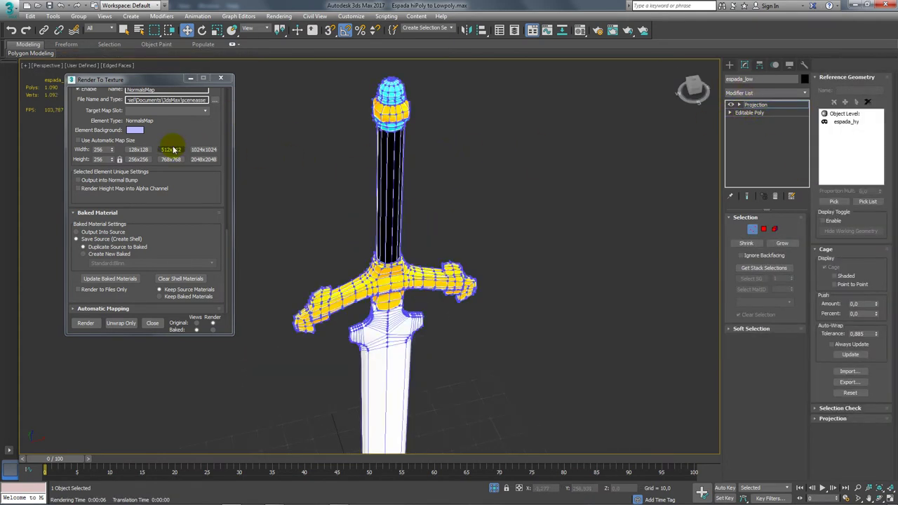
Re-bake the maps past the missing-targets warning, overwrite the existing files, and close the result window
{"action": "left_click", "coordinate": [88, 325]}
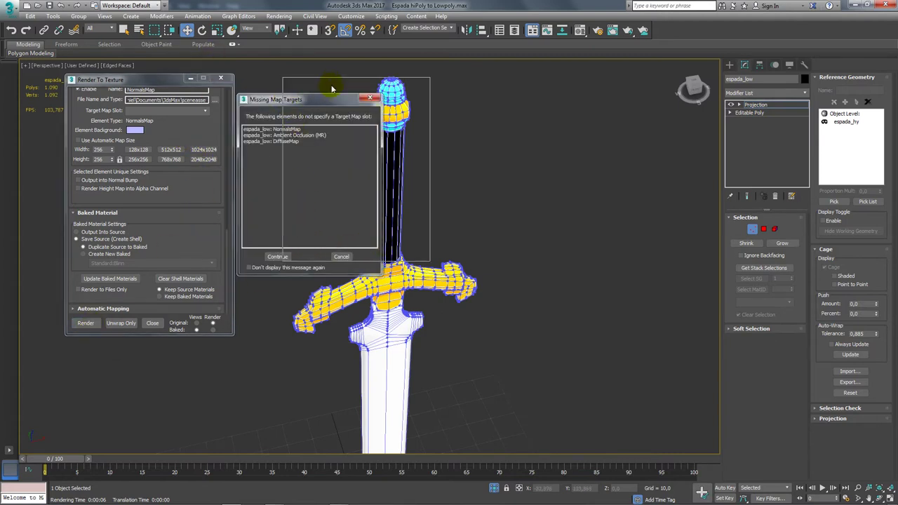
{"action": "left_click_drag", "start_coordinate": [309, 99], "coordinate": [354, 83]}
{"action": "left_click", "coordinate": [321, 243]}
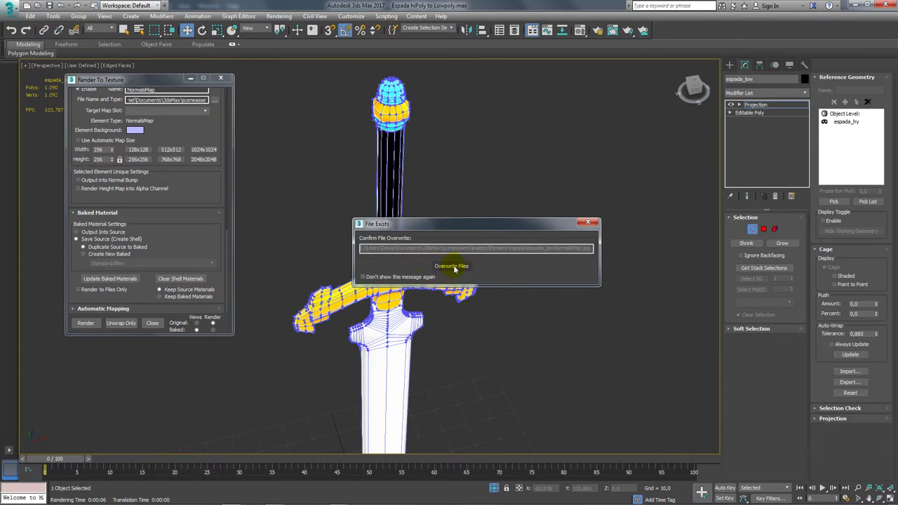
{"action": "left_click", "coordinate": [483, 266]}
{"action": "left_click", "coordinate": [515, 272]}
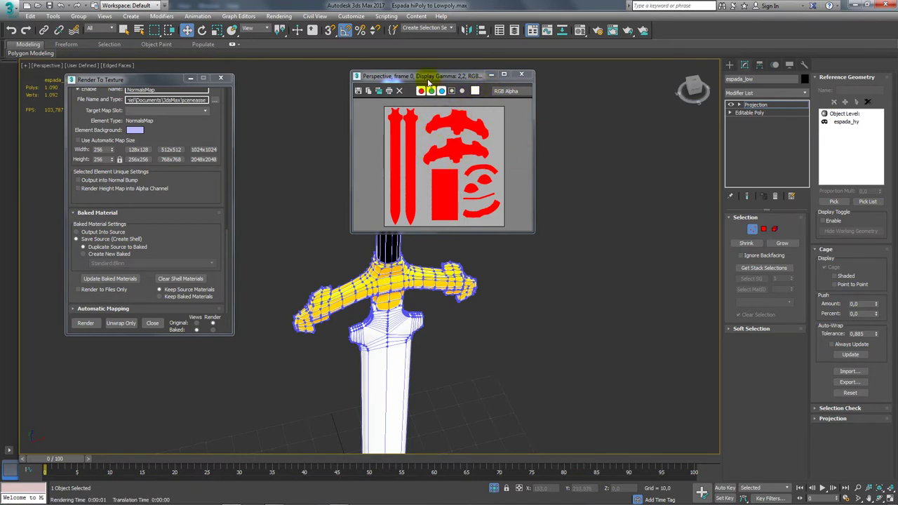
{"action": "left_click_drag", "start_coordinate": [210, 125], "coordinate": [211, 330]}
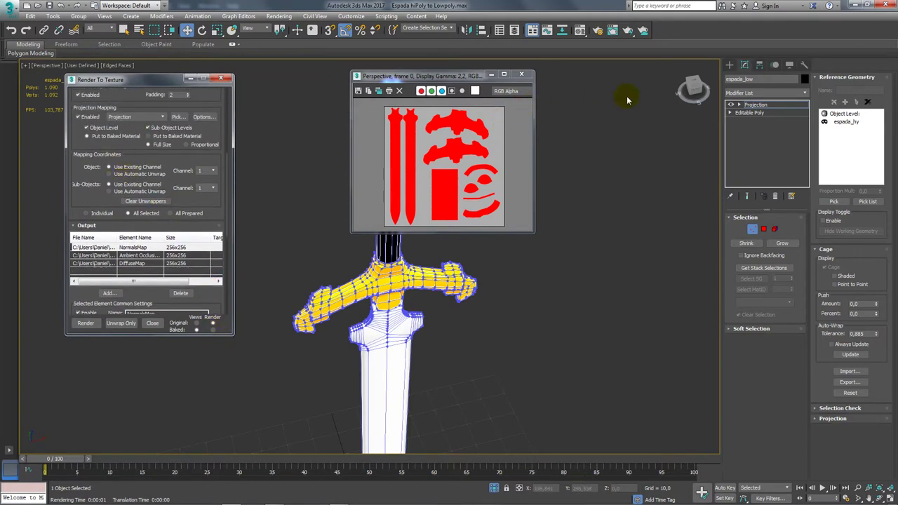
{"action": "left_click", "coordinate": [521, 77]}
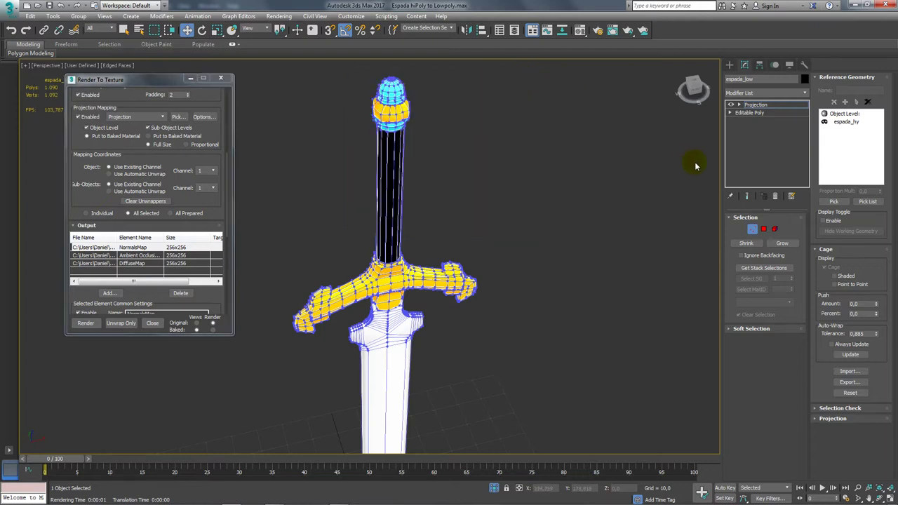
Delete the Projection modifier from the low-poly sword without adding another modifier
{"action": "left_click", "coordinate": [762, 104]}
{"action": "left_click", "coordinate": [775, 195]}
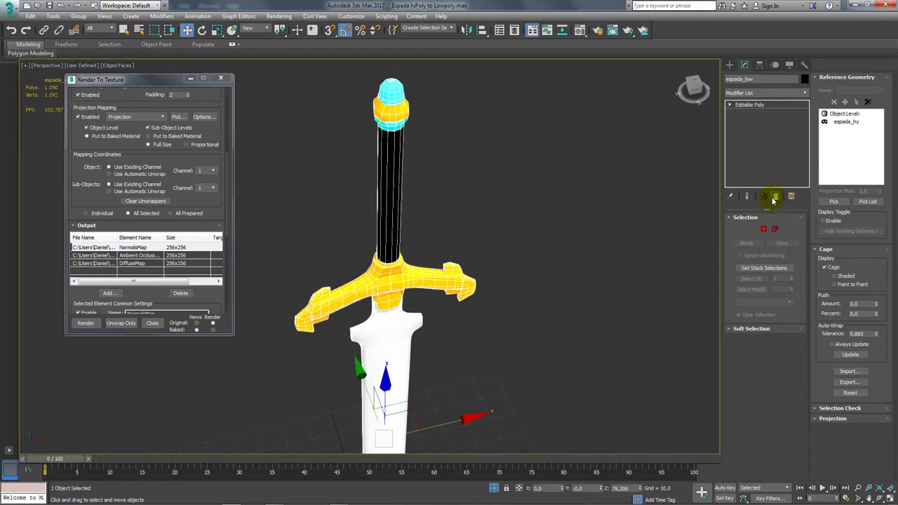
{"action": "left_click", "coordinate": [805, 96]}
{"action": "left_click", "coordinate": [805, 96]}
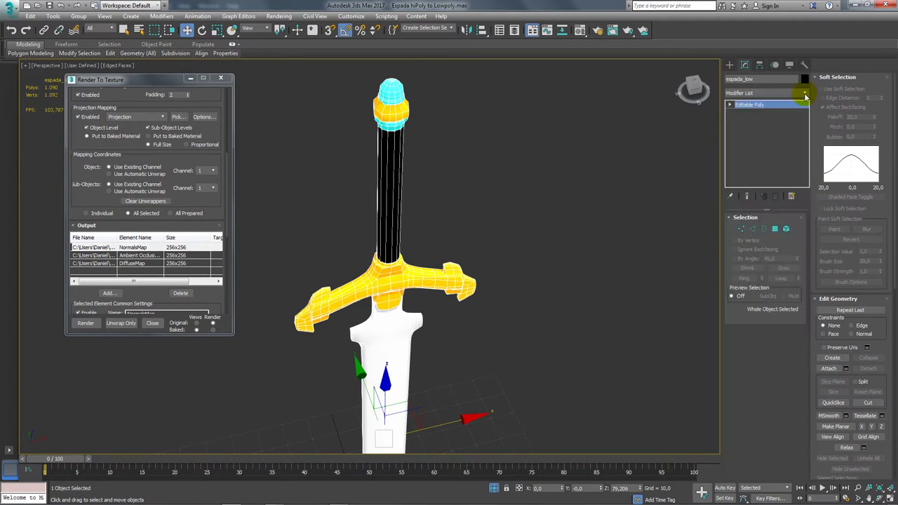
{"action": "left_click", "coordinate": [805, 96]}
{"action": "left_click", "coordinate": [805, 96]}
{"action": "left_click", "coordinate": [805, 96]}
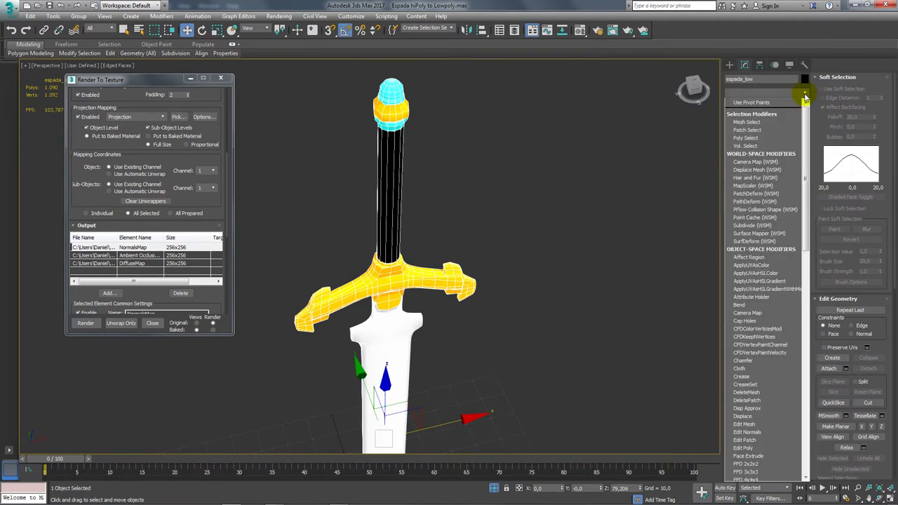
{"action": "left_click", "coordinate": [427, 252]}
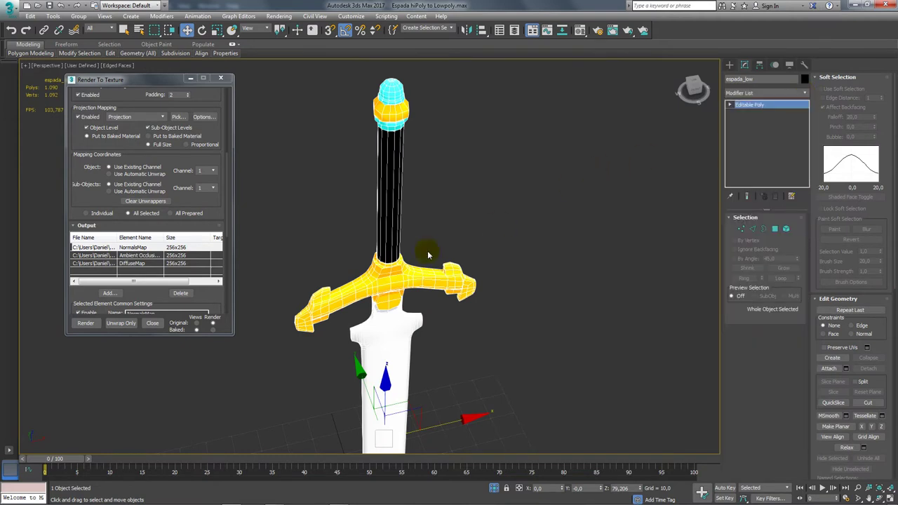
Toggle isolation off so the high-poly sword reappears alongside the low-poly one
{"action": "left_click", "coordinate": [496, 489]}
{"action": "left_click", "coordinate": [495, 488]}
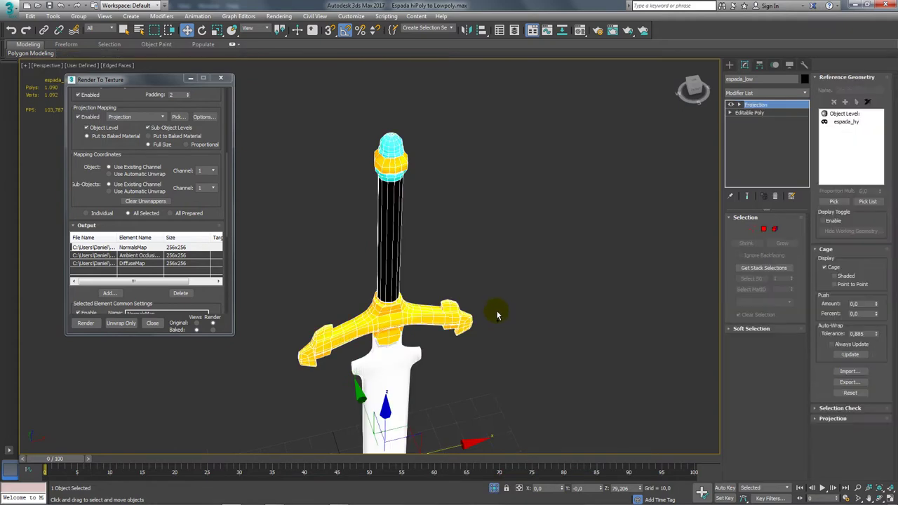
{"action": "left_click", "coordinate": [495, 487]}
Orbit and check the sword in wireframe, then return to edged faces and frame it
{"action": "middle_click_drag", "start_coordinate": [485, 335], "coordinate": [507, 308], "text": "alt"}
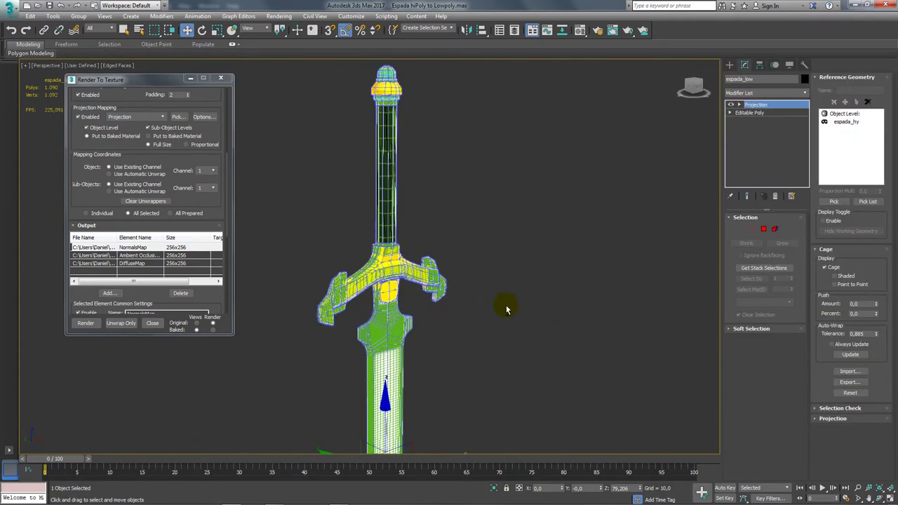
{"action": "key", "text": "F4"}
{"action": "key", "text": "F4"}
{"action": "key", "text": "F3"}
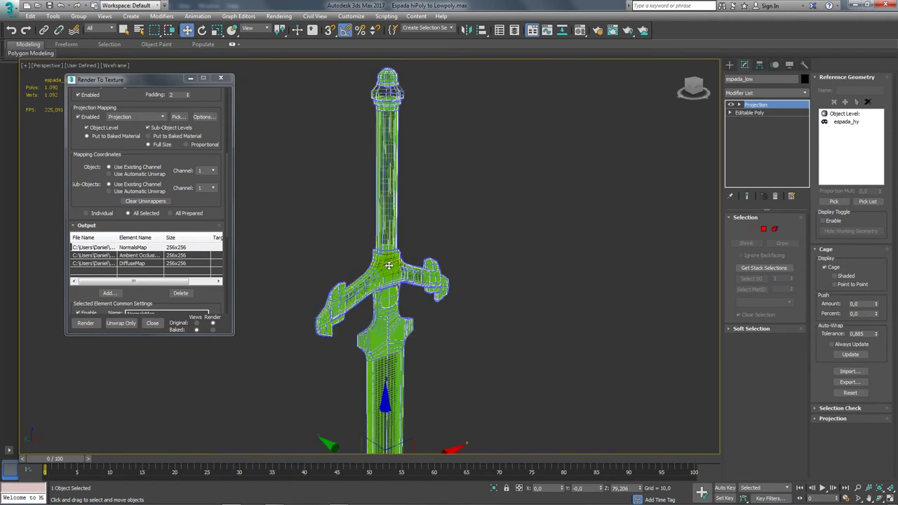
{"action": "scroll", "coordinate": [389, 265], "scroll_direction": "up", "scroll_amount": 5}
{"action": "key", "text": "F3"}
{"action": "scroll", "coordinate": [390, 266], "scroll_direction": "down", "scroll_amount": 5}
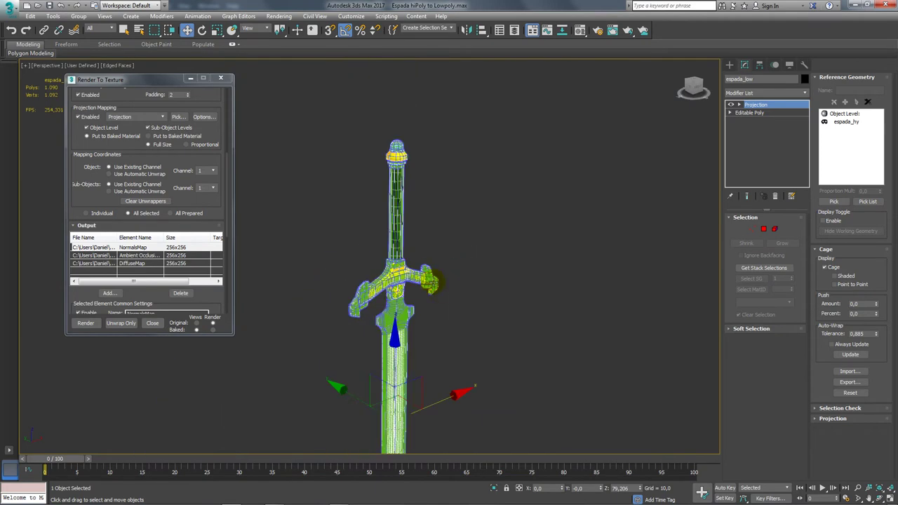
{"action": "middle_click_drag", "start_coordinate": [413, 286], "coordinate": [465, 225]}
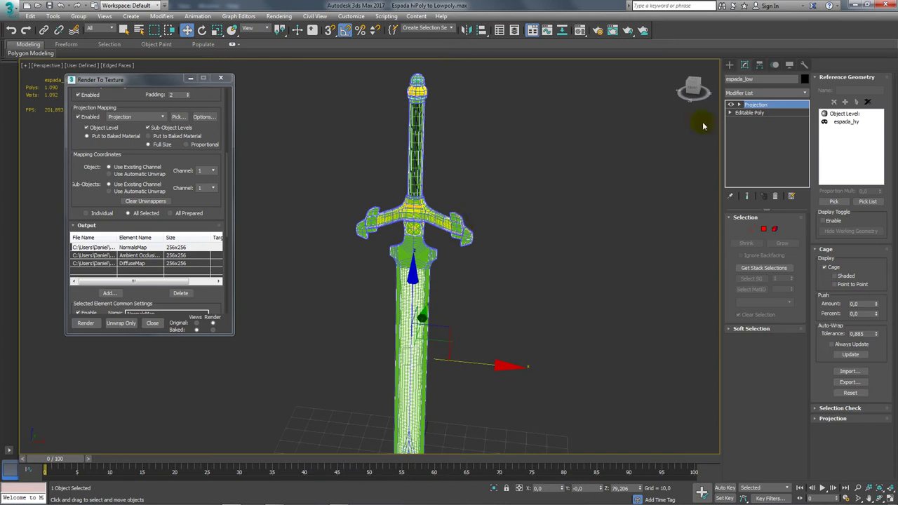
Bake the normals, ambient occlusion and diffuse maps, continuing past missing targets and overwriting existing files
{"action": "left_click", "coordinate": [85, 323]}
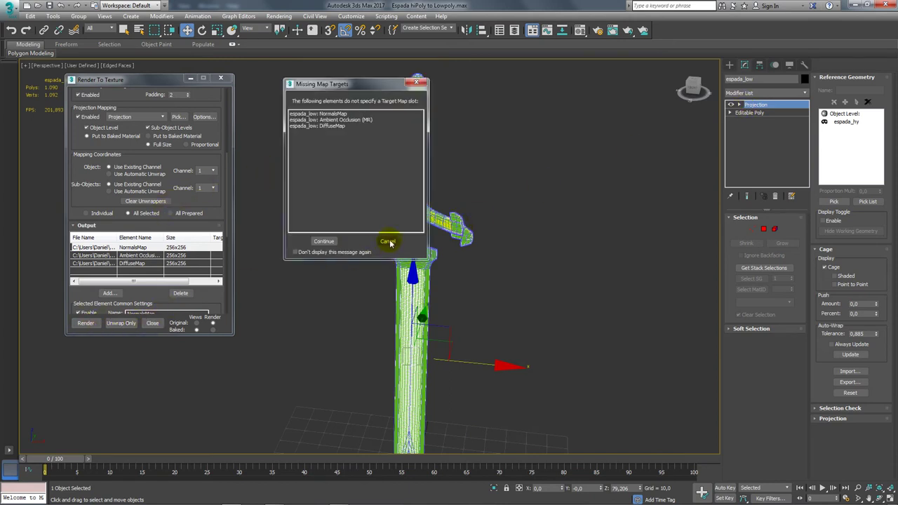
{"action": "left_click", "coordinate": [324, 241]}
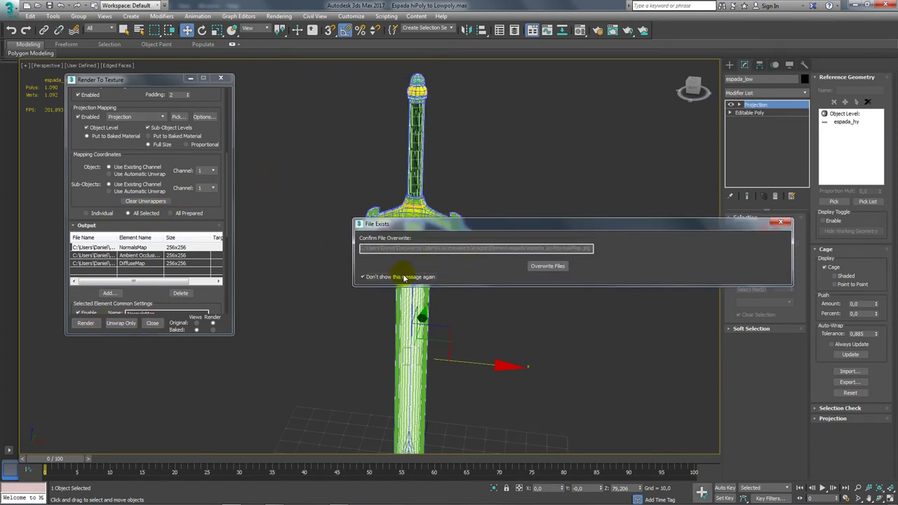
{"action": "left_click", "coordinate": [548, 266]}
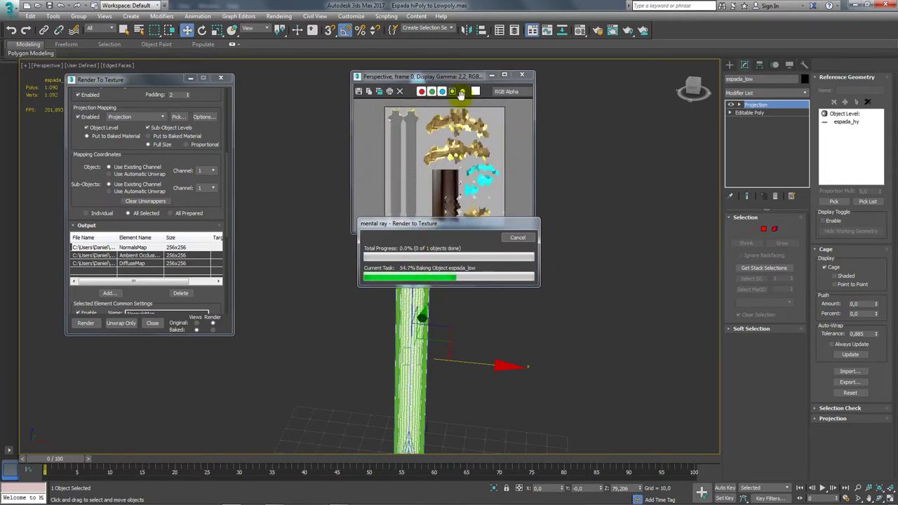
{"action": "left_click_drag", "start_coordinate": [459, 226], "coordinate": [556, 284]}
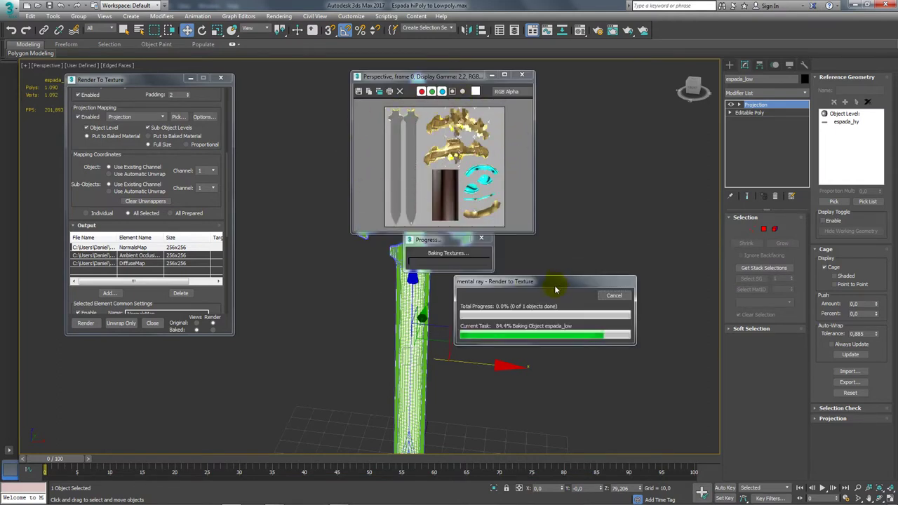
{"action": "right_click", "coordinate": [61, 499]}
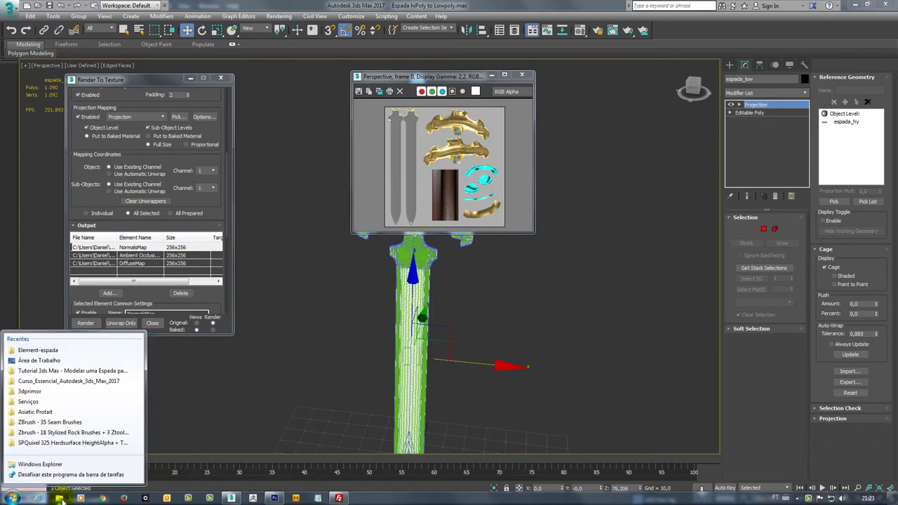
Open Element-espada, view the AO, diffuse and normals maps in turn, then close viewer and folder
{"action": "left_click", "coordinate": [38, 351]}
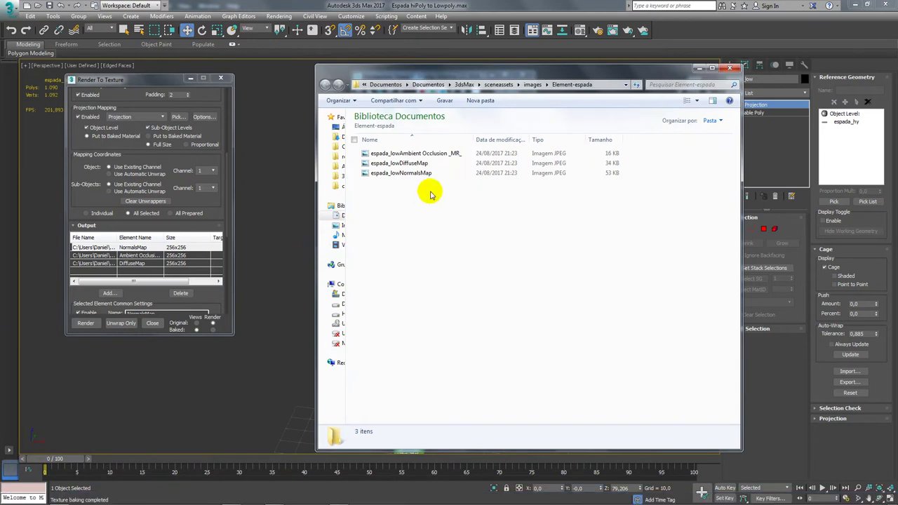
{"action": "double_click", "coordinate": [401, 153]}
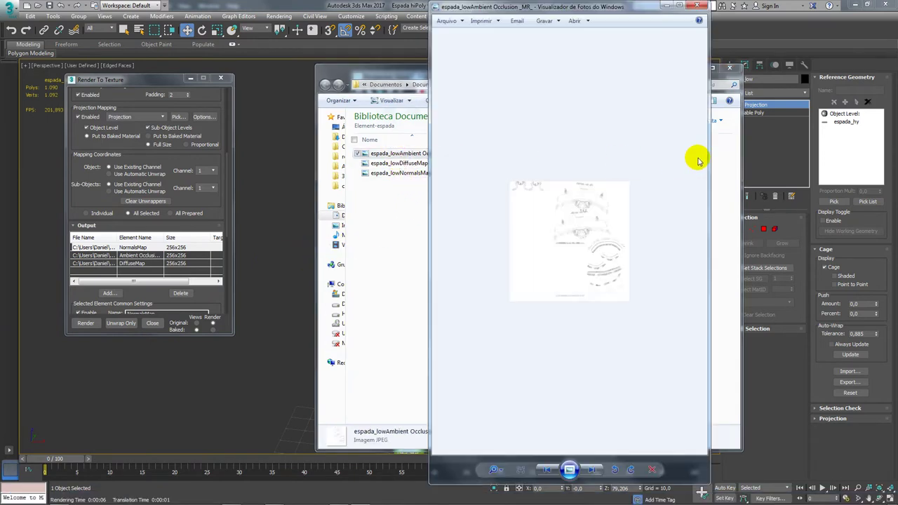
{"action": "key", "text": "Right"}
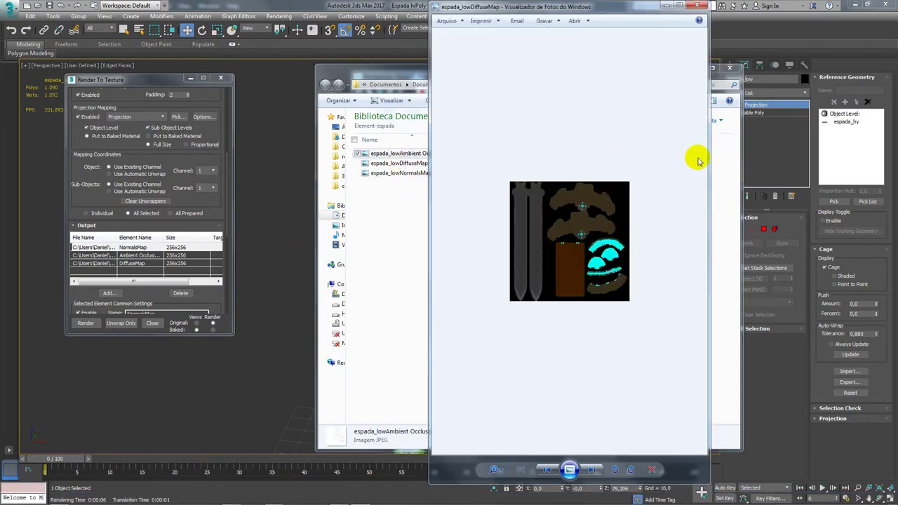
{"action": "key", "text": "Right"}
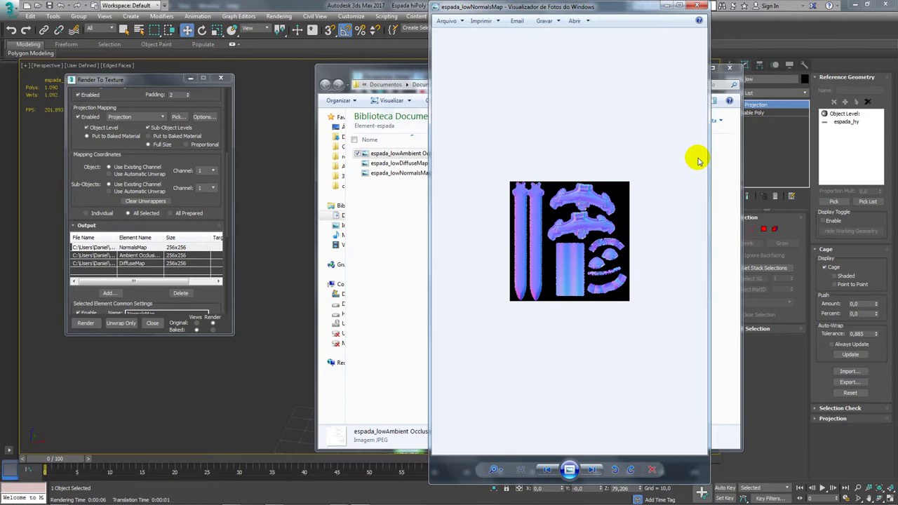
{"action": "scroll", "coordinate": [574, 239], "scroll_direction": "up", "scroll_amount": 2}
{"action": "scroll", "coordinate": [593, 196], "scroll_direction": "up", "scroll_amount": 2}
{"action": "scroll", "coordinate": [608, 191], "scroll_direction": "down", "scroll_amount": 3}
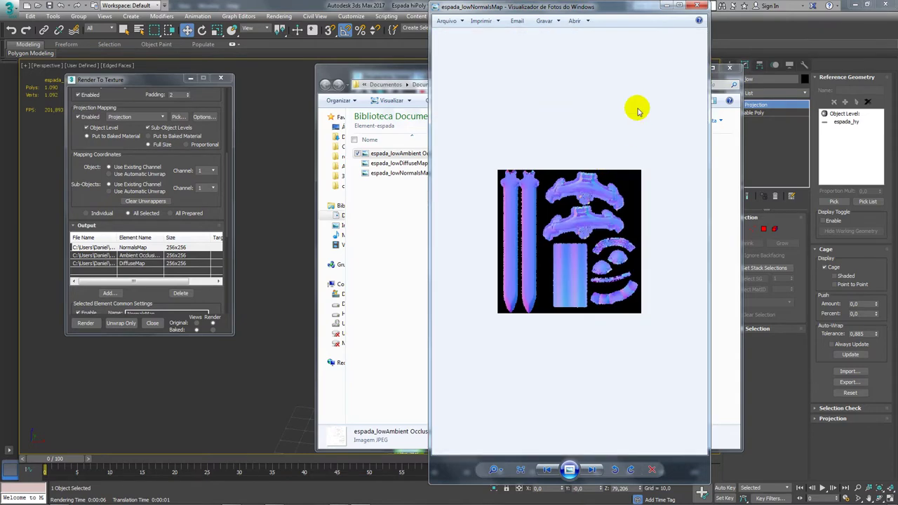
{"action": "left_click", "coordinate": [697, 6]}
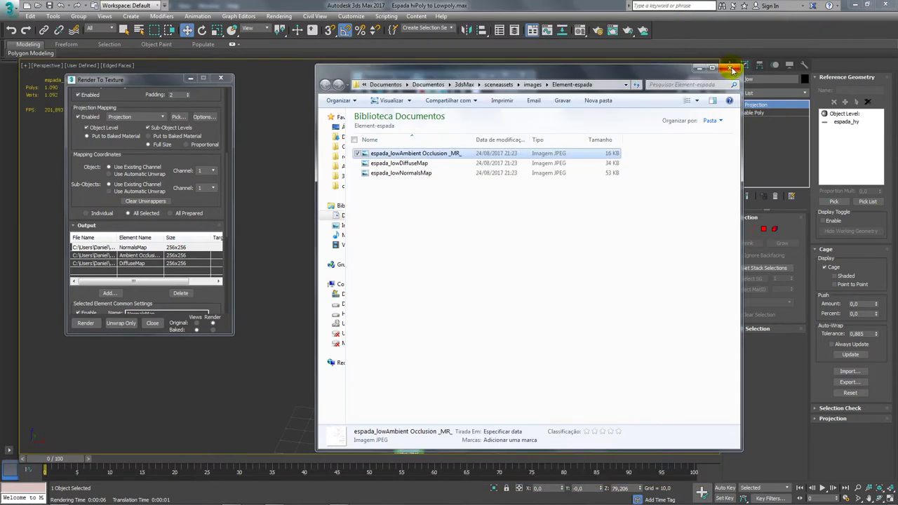
{"action": "left_click", "coordinate": [728, 68]}
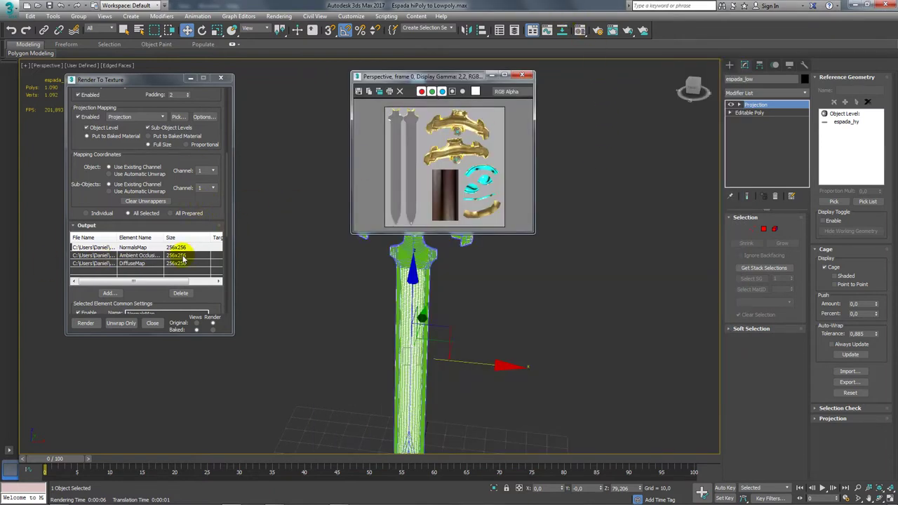
Apply the 2048x2048 size preset to NormalsMap, Ambient Occlusion and DiffuseMap
{"action": "mouse_move", "coordinate": [208, 298]}
{"action": "left_mouse_down"}
{"action": "mouse_move", "coordinate": [210, 185]}
{"action": "mouse_move", "coordinate": [208, 361]}
{"action": "mouse_move", "coordinate": [209, 141]}
{"action": "left_mouse_up"}
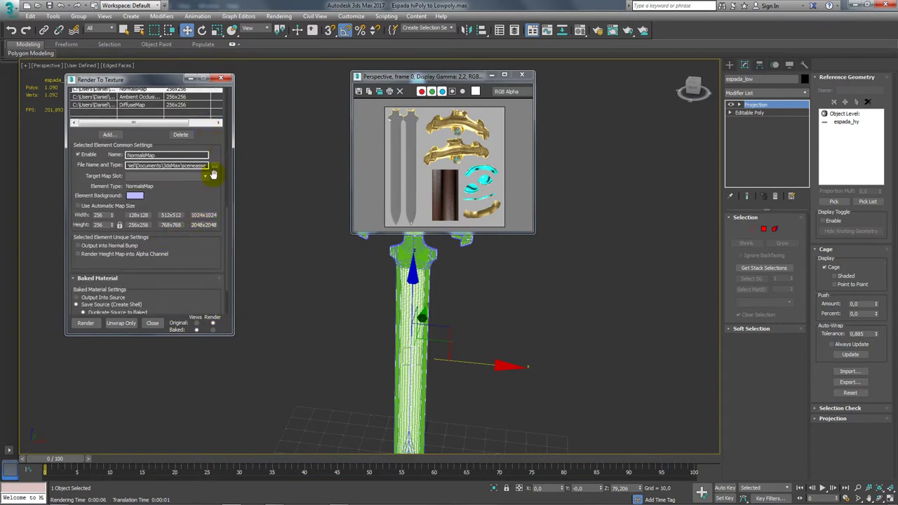
{"action": "left_click_drag", "start_coordinate": [211, 173], "coordinate": [216, 201]}
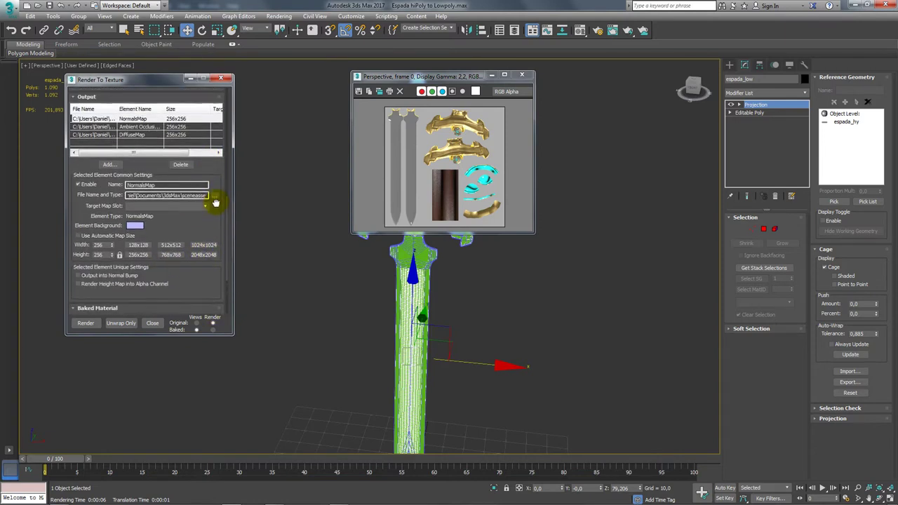
{"action": "left_click", "coordinate": [204, 264]}
{"action": "left_click", "coordinate": [133, 137]}
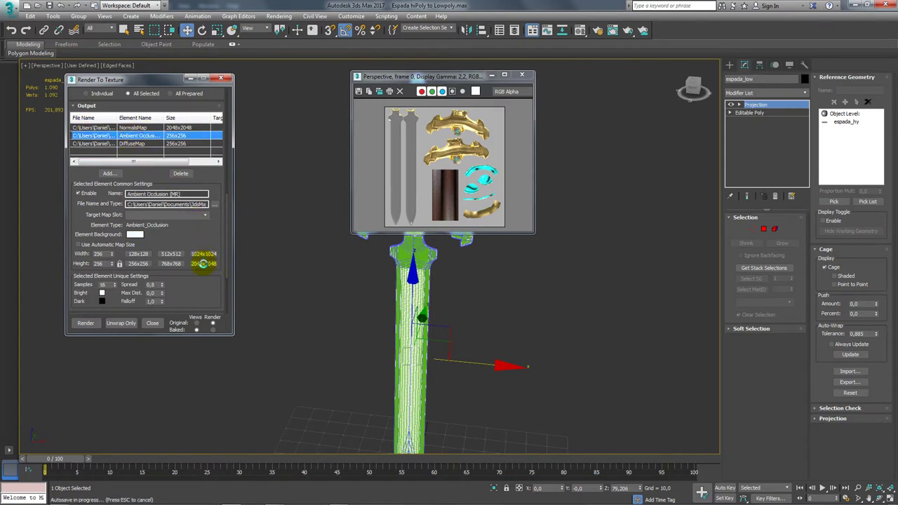
{"action": "left_click", "coordinate": [203, 264]}
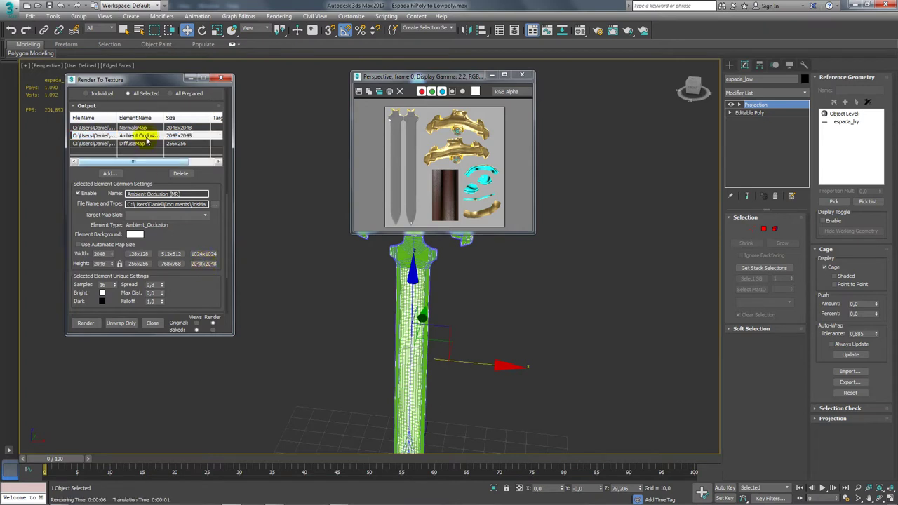
{"action": "left_click", "coordinate": [131, 144]}
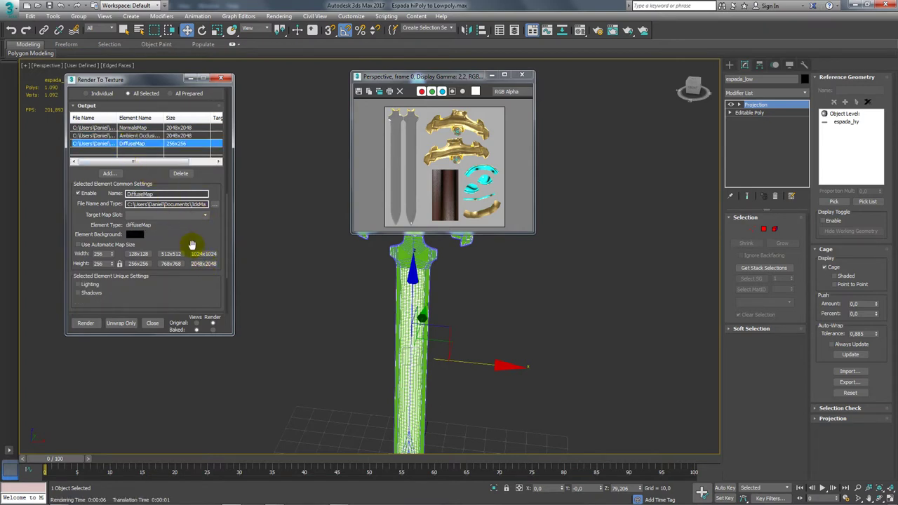
{"action": "left_click", "coordinate": [201, 264]}
Adjust the Ambient Occlusion sample count, then select the NormalsMap width field for editing
{"action": "left_click", "coordinate": [127, 136]}
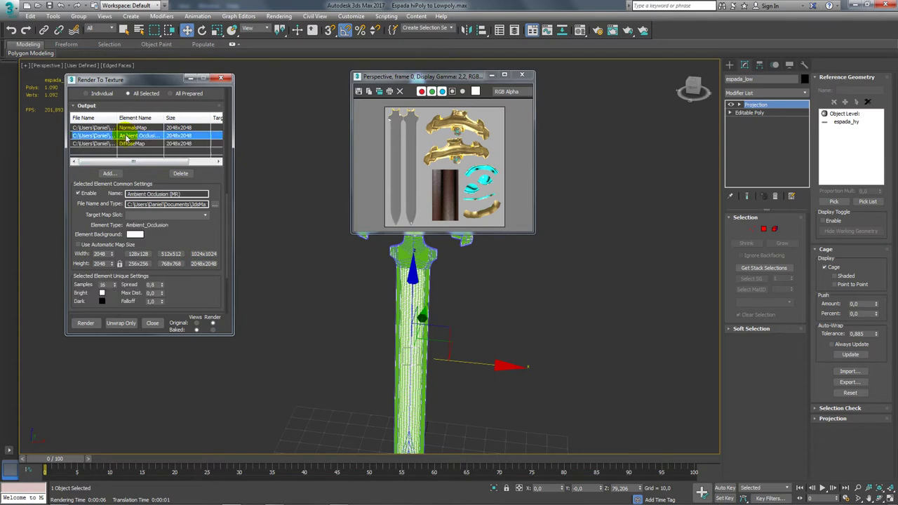
{"action": "left_click", "coordinate": [103, 284]}
{"action": "type", "text": "32"}
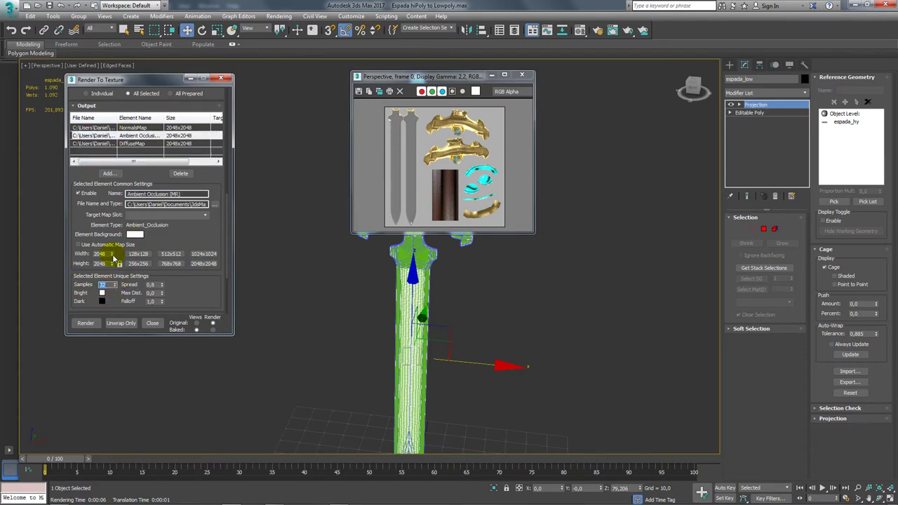
{"action": "left_click", "coordinate": [132, 127]}
{"action": "mouse_move", "coordinate": [186, 294]}
{"action": "left_mouse_down"}
{"action": "mouse_move", "coordinate": [187, 249]}
{"action": "mouse_move", "coordinate": [188, 288]}
{"action": "left_mouse_up"}
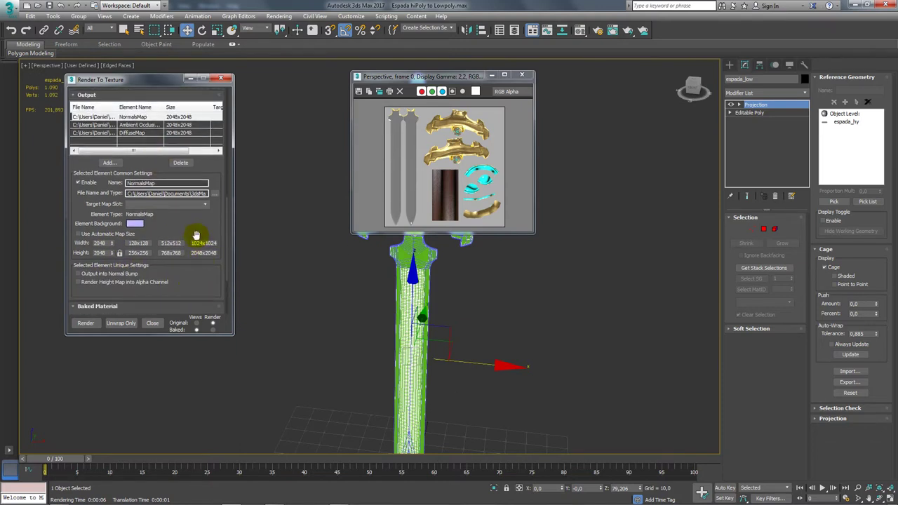
{"action": "left_click_drag", "start_coordinate": [198, 240], "coordinate": [198, 255]}
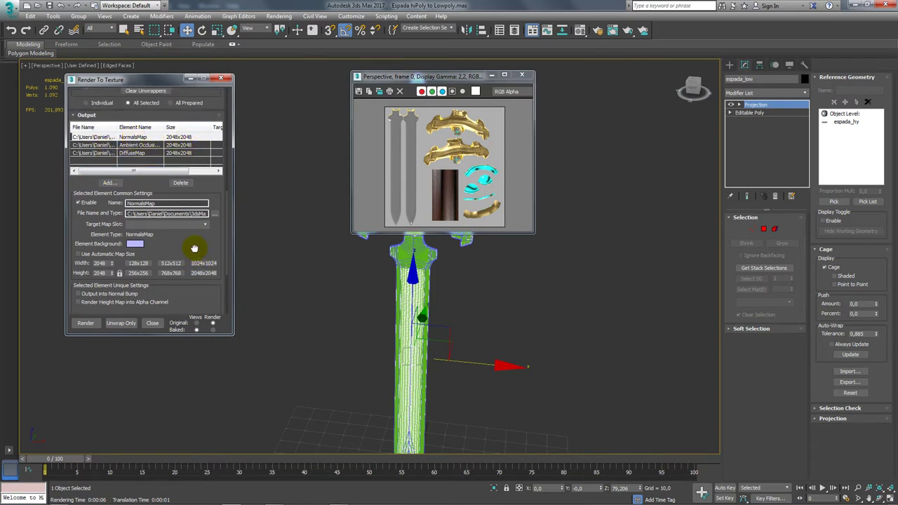
{"action": "left_click_drag", "start_coordinate": [196, 248], "coordinate": [195, 226]}
{"action": "double_click", "coordinate": [102, 241]}
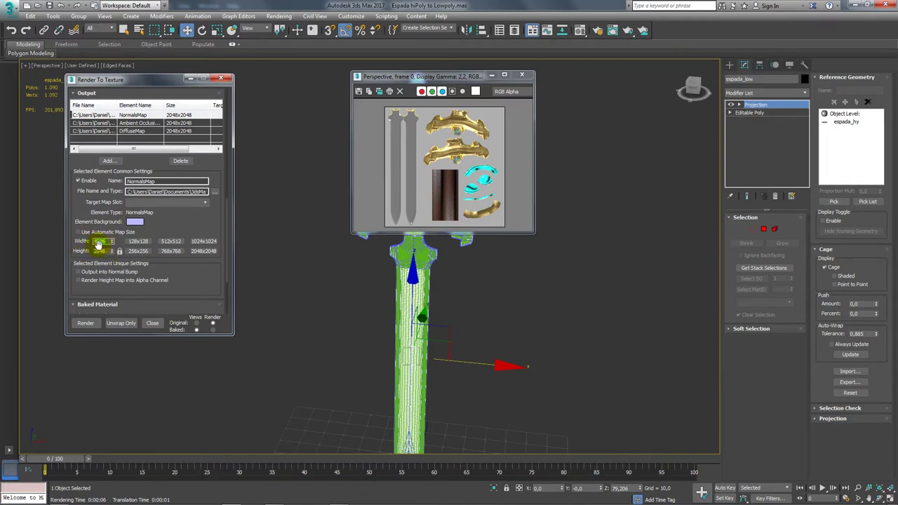
{"action": "type", "text": "4096"}
Commit a 4096 width for NormalsMap and set the Ambient Occlusion width to 4096
{"action": "key", "text": "Return"}
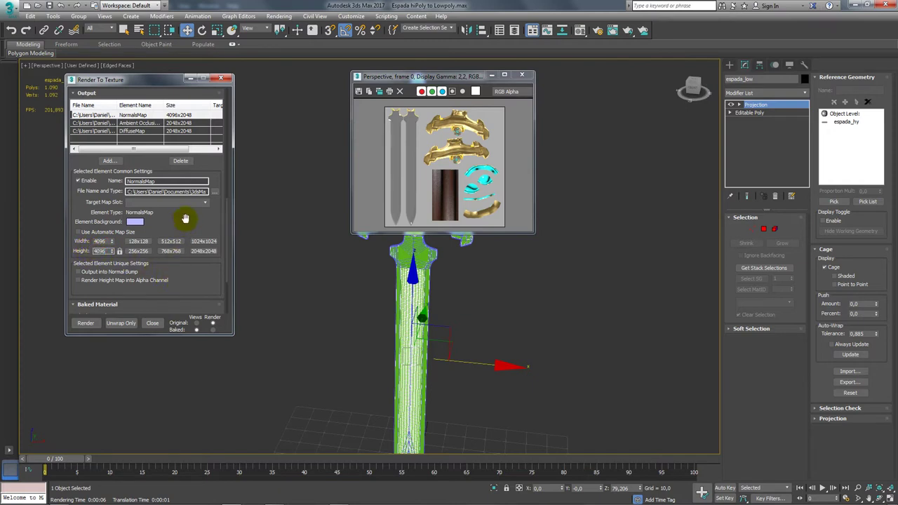
{"action": "scroll", "coordinate": [185, 215], "scroll_direction": "down", "scroll_amount": 1}
{"action": "scroll", "coordinate": [186, 218], "scroll_direction": "up", "scroll_amount": 1}
{"action": "left_click", "coordinate": [137, 131]}
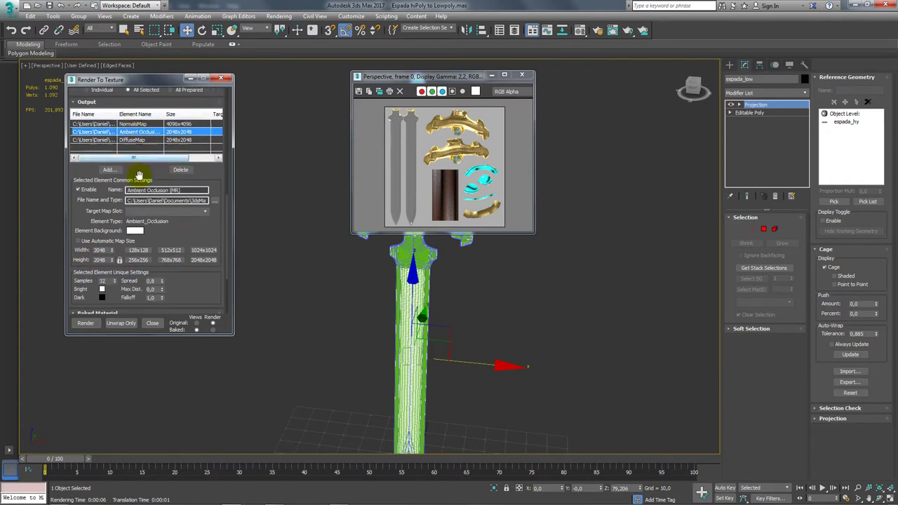
{"action": "double_click", "coordinate": [102, 250]}
{"action": "type", "text": "4096"}
{"action": "key", "text": "Return"}
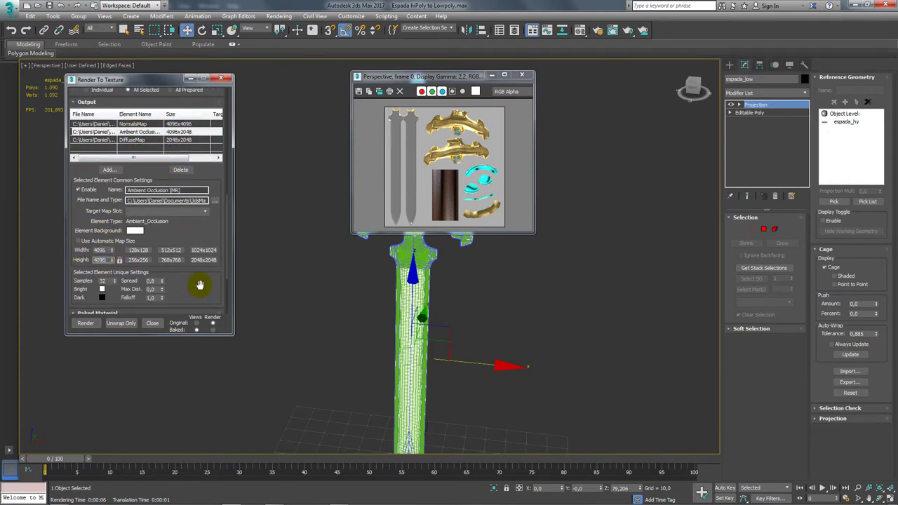
{"action": "left_click", "coordinate": [125, 132]}
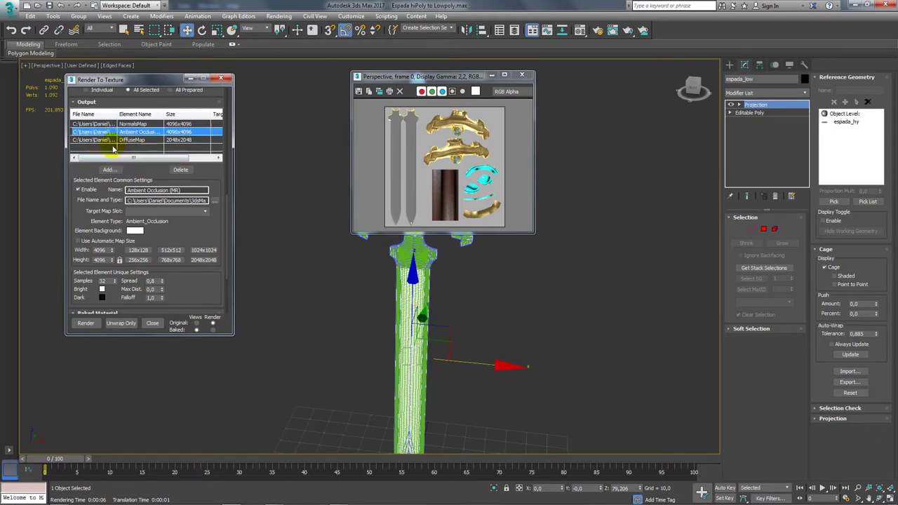
Set the DiffuseMap width and height to 4096
{"action": "left_click", "coordinate": [123, 141]}
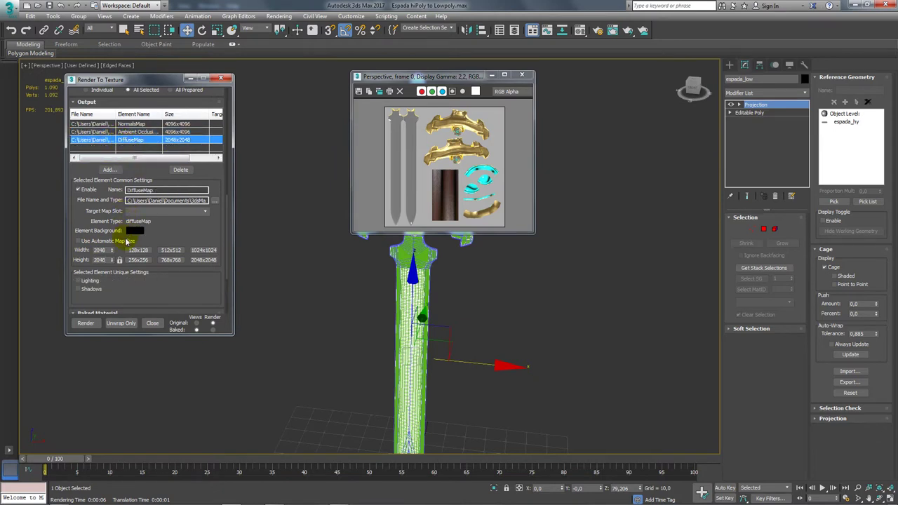
{"action": "double_click", "coordinate": [102, 250]}
{"action": "type", "text": "4096"}
{"action": "double_click", "coordinate": [100, 261]}
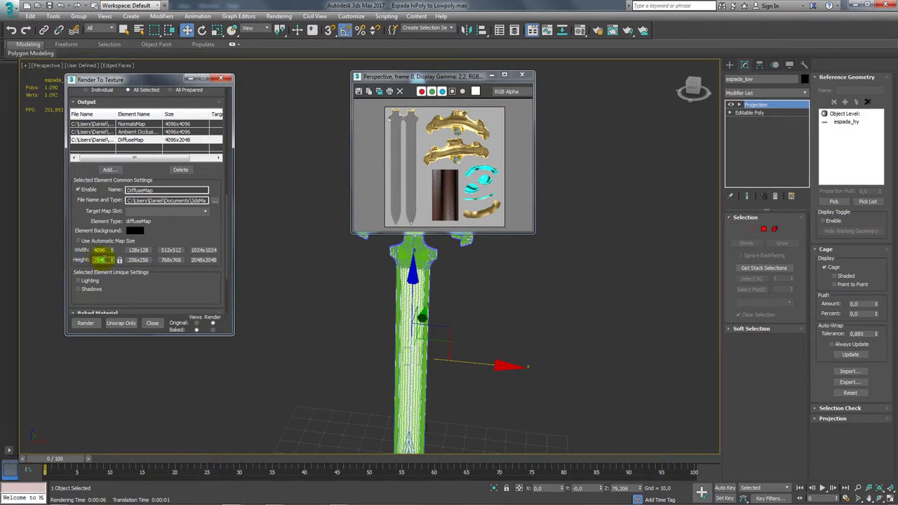
{"action": "type", "text": "4096"}
{"action": "scroll", "coordinate": [181, 238], "scroll_direction": "down", "scroll_amount": 2}
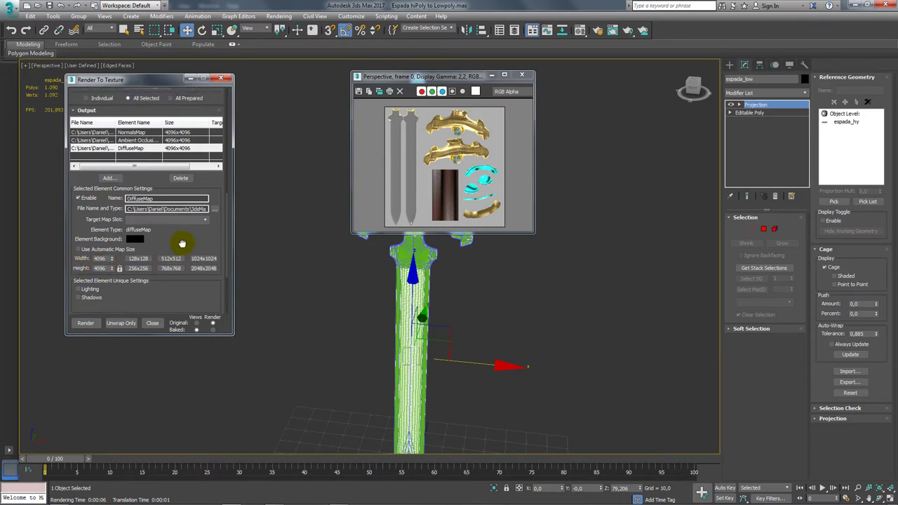
{"action": "scroll", "coordinate": [184, 223], "scroll_direction": "down", "scroll_amount": 1}
{"action": "scroll", "coordinate": [186, 162], "scroll_direction": "down", "scroll_amount": 2}
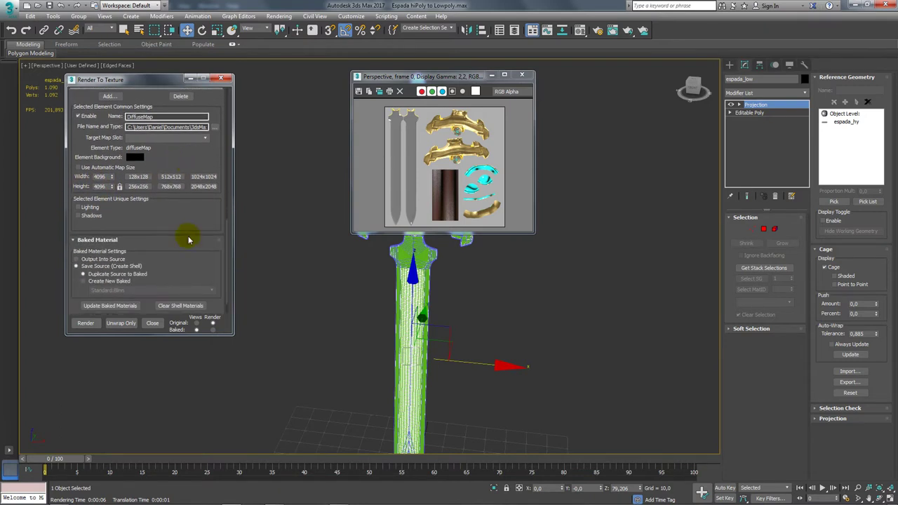
{"action": "scroll", "coordinate": [185, 211], "scroll_direction": "down", "scroll_amount": 2}
{"action": "scroll", "coordinate": [197, 246], "scroll_direction": "up", "scroll_amount": 5}
{"action": "scroll", "coordinate": [208, 320], "scroll_direction": "up", "scroll_amount": 6}
{"action": "scroll", "coordinate": [209, 232], "scroll_direction": "down", "scroll_amount": 3}
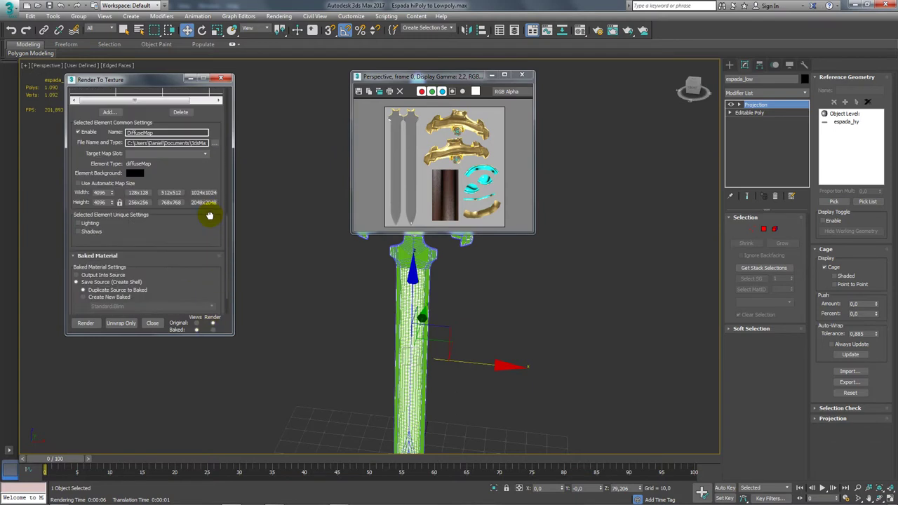
{"action": "scroll", "coordinate": [200, 211], "scroll_direction": "down", "scroll_amount": 2}
{"action": "scroll", "coordinate": [200, 281], "scroll_direction": "up", "scroll_amount": 4}
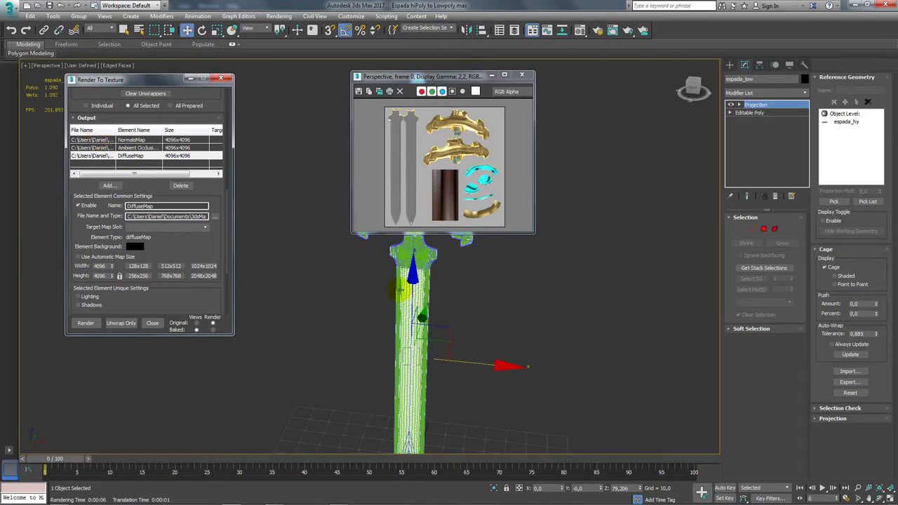
Set the NormalsMap bake element's output to a TIF image with 16-bit Color
{"action": "left_click", "coordinate": [131, 148]}
{"action": "left_click", "coordinate": [131, 140]}
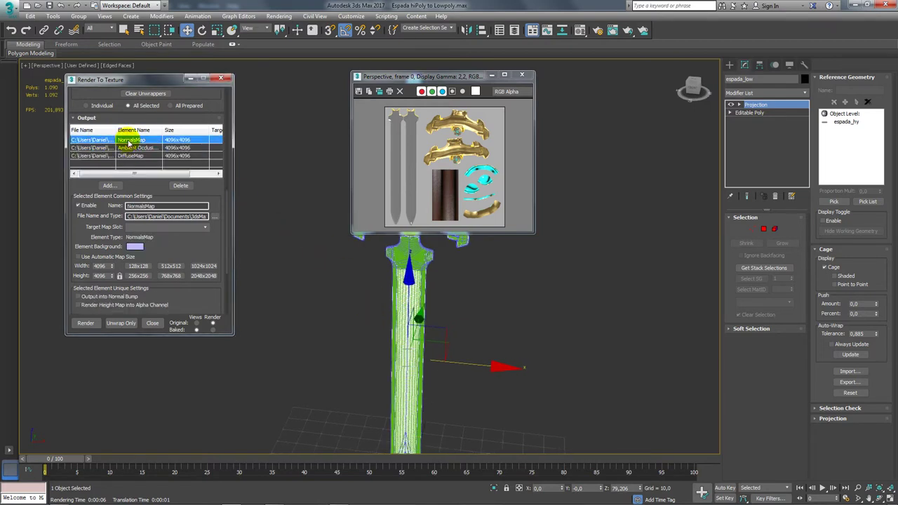
{"action": "left_click", "coordinate": [216, 220]}
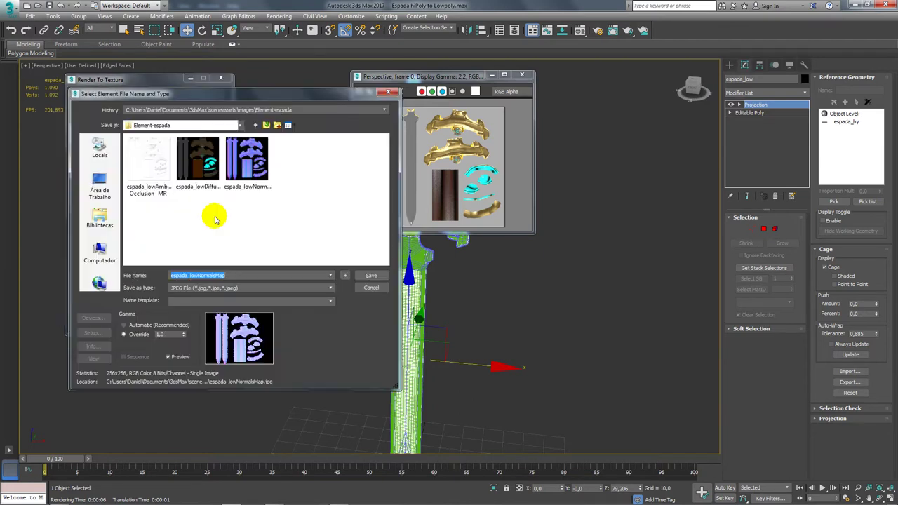
{"action": "left_click", "coordinate": [251, 289]}
{"action": "left_click", "coordinate": [193, 382]}
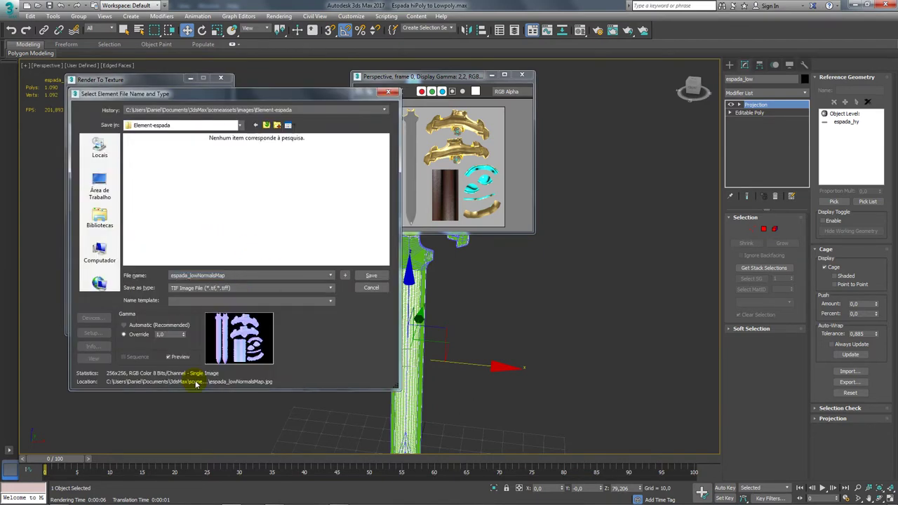
{"action": "left_click", "coordinate": [368, 277]}
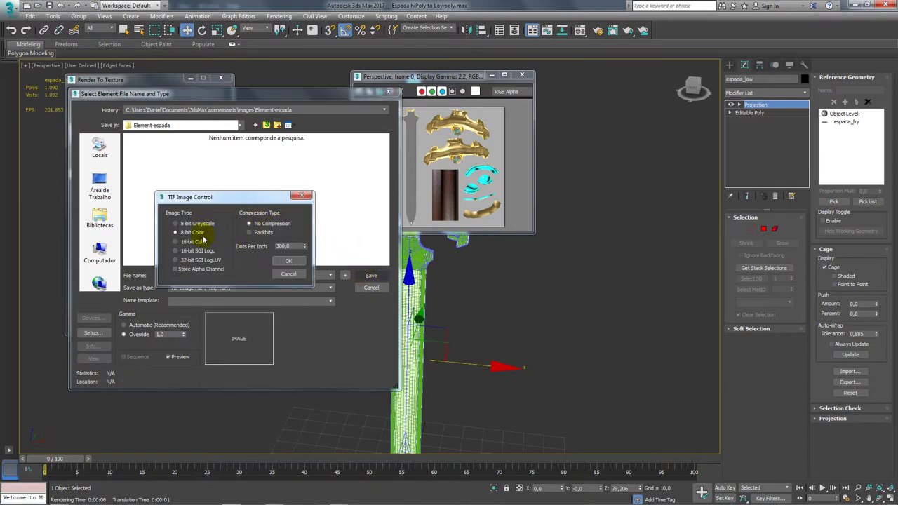
{"action": "left_click", "coordinate": [176, 241]}
{"action": "left_click", "coordinate": [287, 262]}
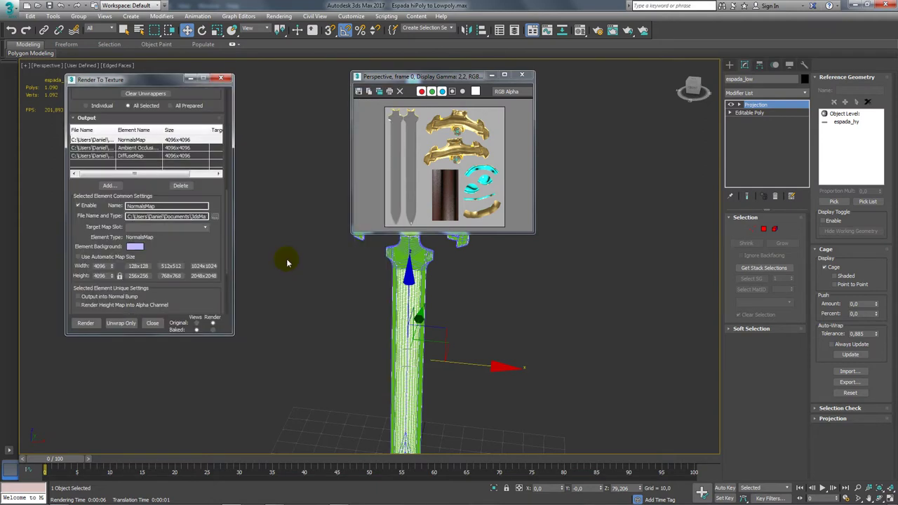
Bake the normals, AO and diffuse maps past Missing Map Targets, then close the frame window
{"action": "left_click", "coordinate": [85, 324]}
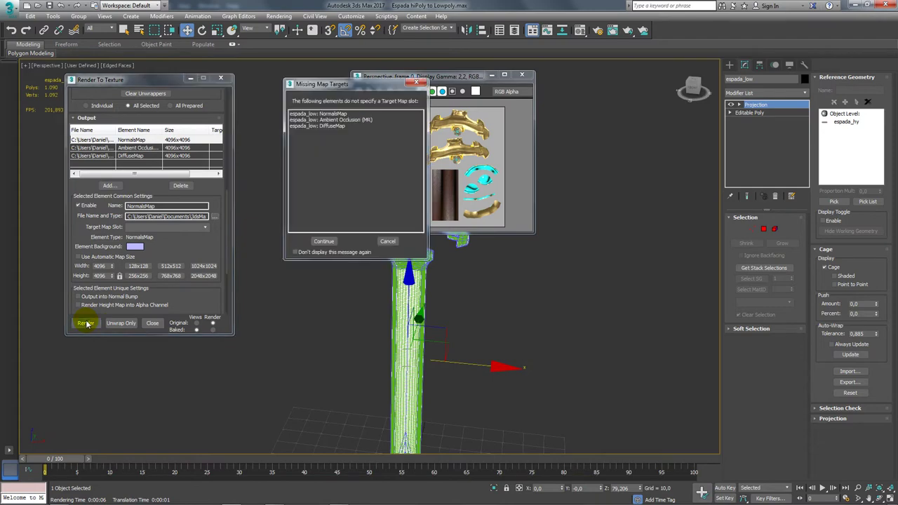
{"action": "left_click", "coordinate": [325, 241]}
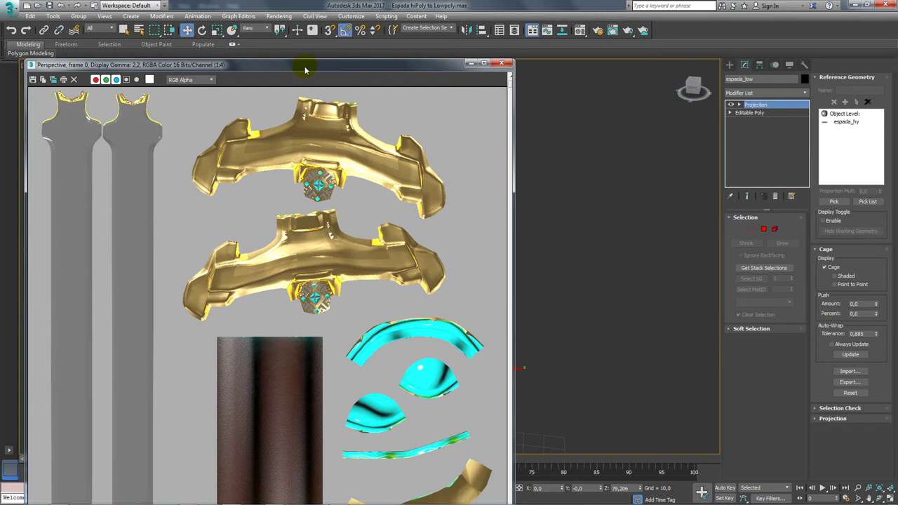
{"action": "mouse_move", "coordinate": [306, 68]}
{"action": "left_mouse_down"}
{"action": "mouse_move", "coordinate": [487, 53]}
{"action": "mouse_move", "coordinate": [530, 24]}
{"action": "left_mouse_up"}
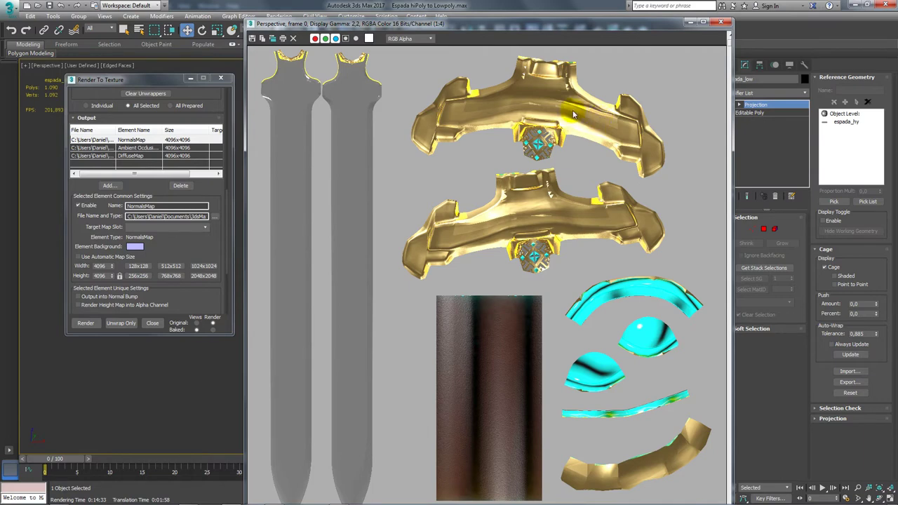
{"action": "left_click_drag", "start_coordinate": [663, 21], "coordinate": [654, 15]}
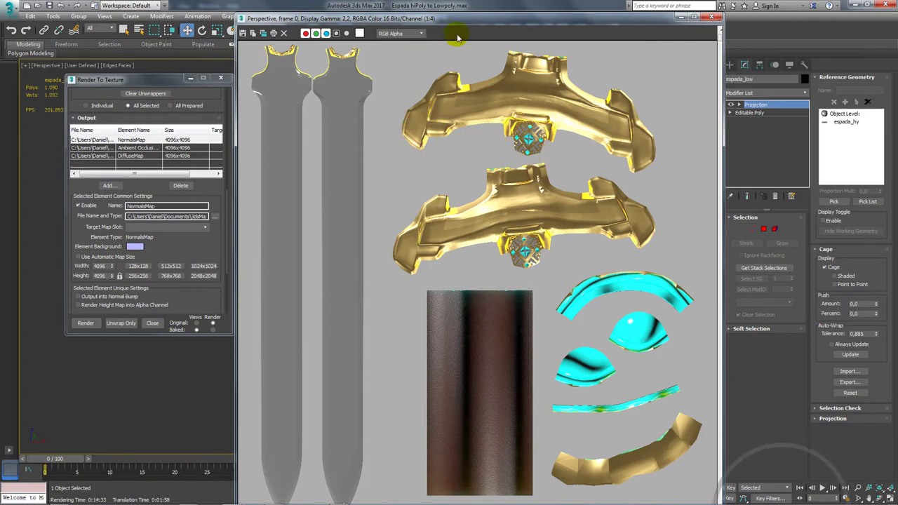
{"action": "scroll", "coordinate": [461, 327], "scroll_direction": "up", "scroll_amount": 3}
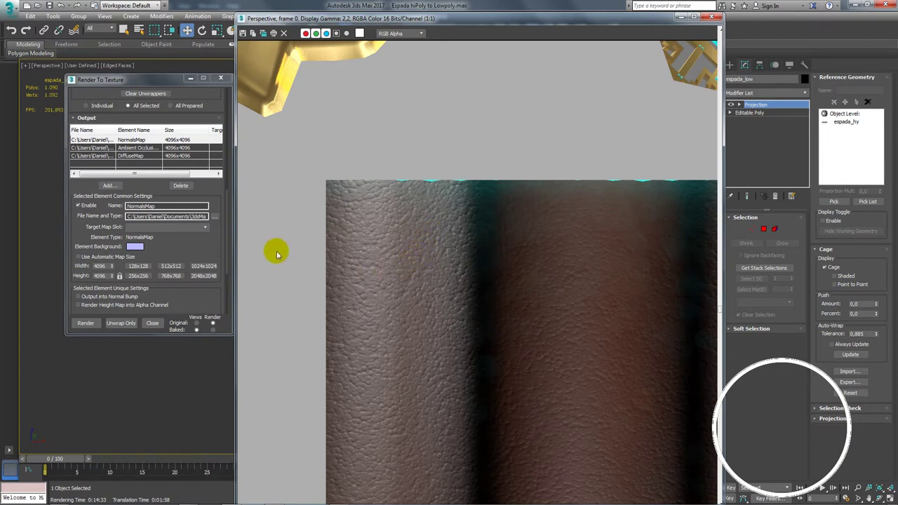
{"action": "scroll", "coordinate": [316, 234], "scroll_direction": "down", "scroll_amount": 1}
{"action": "scroll", "coordinate": [316, 234], "scroll_direction": "down", "scroll_amount": 1}
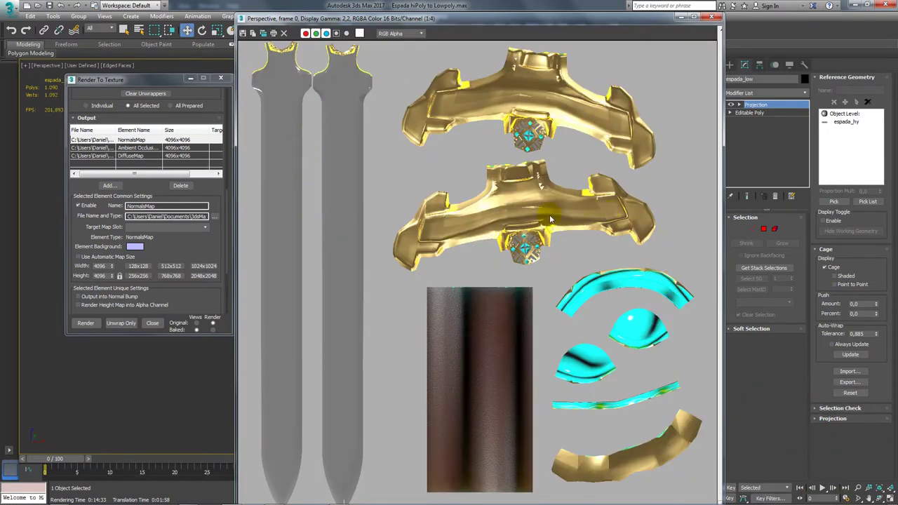
{"action": "scroll", "coordinate": [418, 252], "scroll_direction": "up", "scroll_amount": 1}
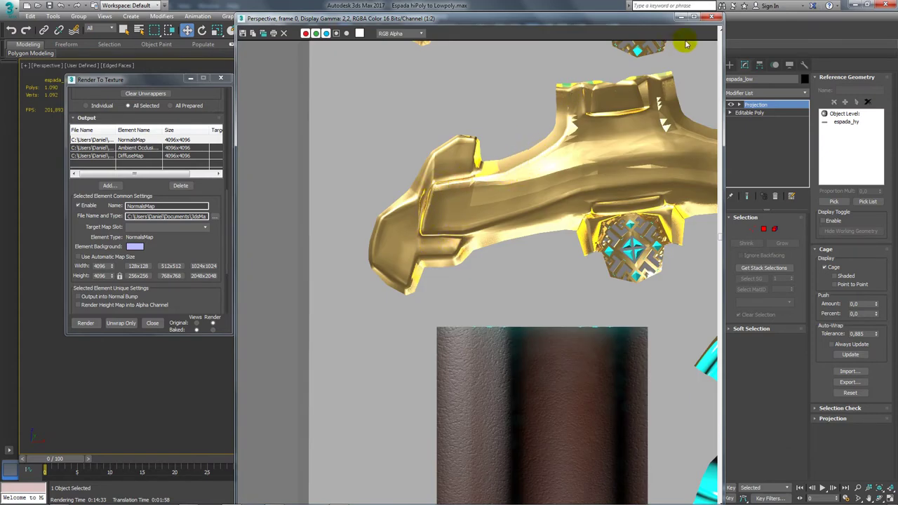
{"action": "left_click", "coordinate": [711, 16]}
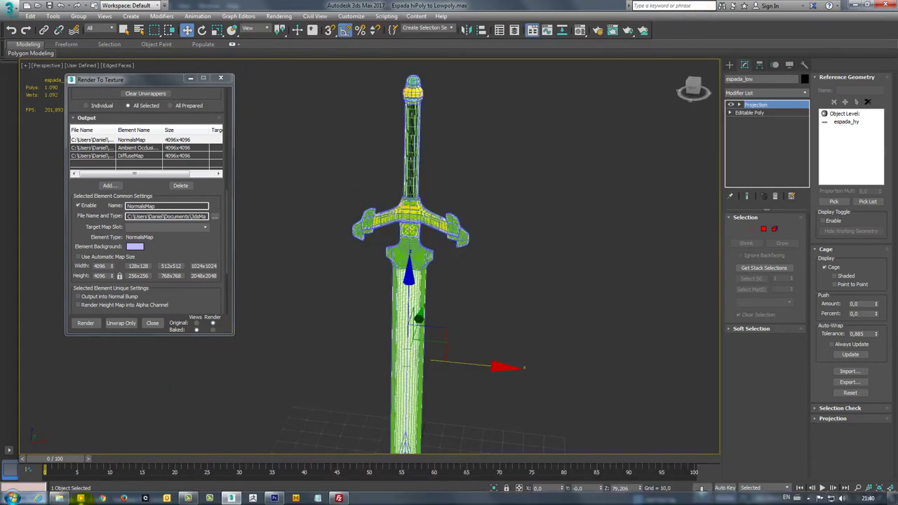
Open the baked ambient occlusion image from the Element-espada folder
{"action": "left_click", "coordinate": [61, 499]}
{"action": "left_click", "coordinate": [393, 155]}
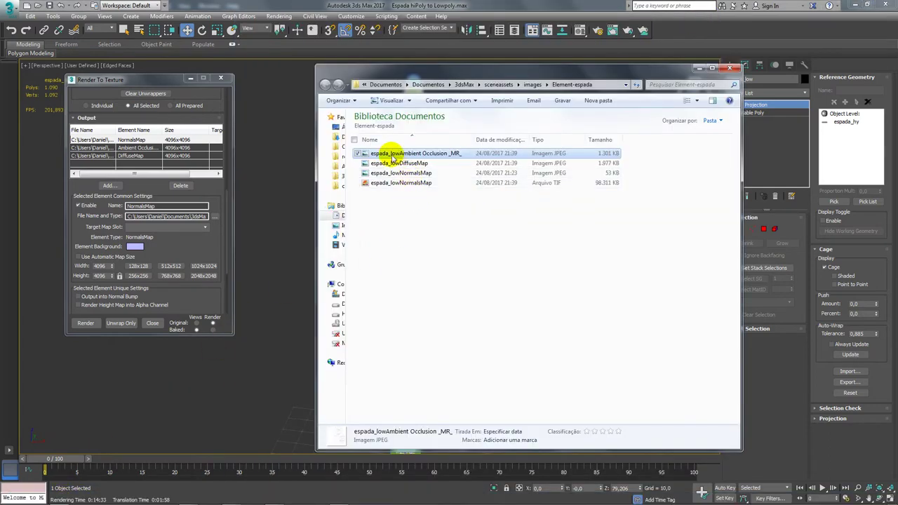
{"action": "double_click", "coordinate": [390, 155]}
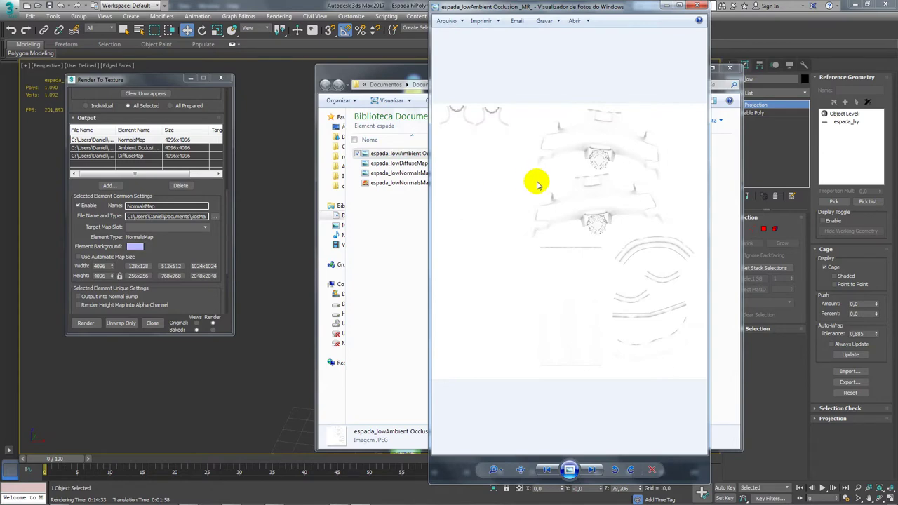
Maximize Photo Viewer and zoom in on the guard emblem in the AO image
{"action": "left_click_drag", "start_coordinate": [657, 6], "coordinate": [597, 6]}
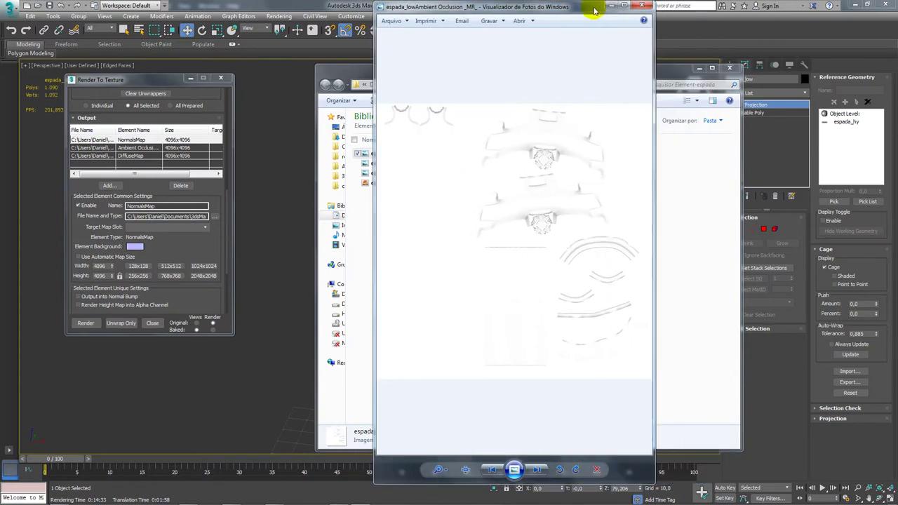
{"action": "left_click", "coordinate": [621, 6]}
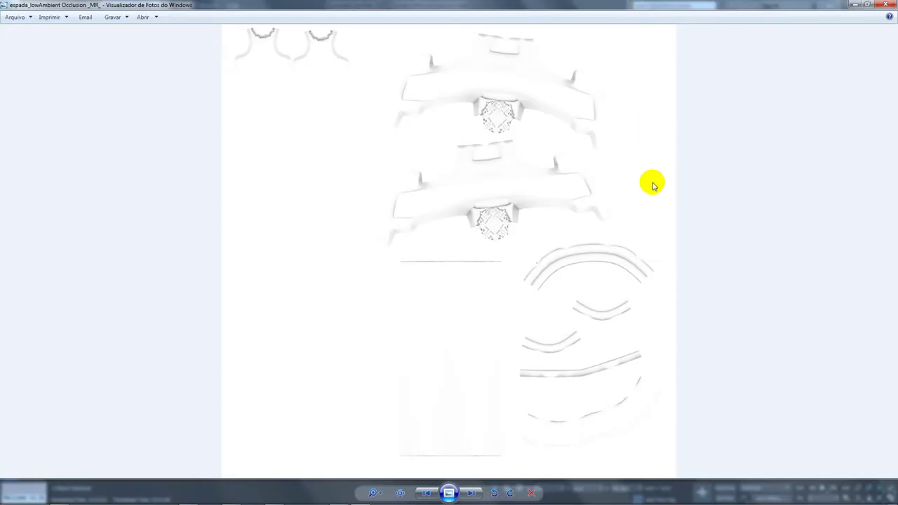
{"action": "scroll", "coordinate": [512, 114], "scroll_direction": "up", "scroll_amount": 1}
{"action": "scroll", "coordinate": [524, 103], "scroll_direction": "up", "scroll_amount": 1}
{"action": "scroll", "coordinate": [527, 103], "scroll_direction": "up", "scroll_amount": 1}
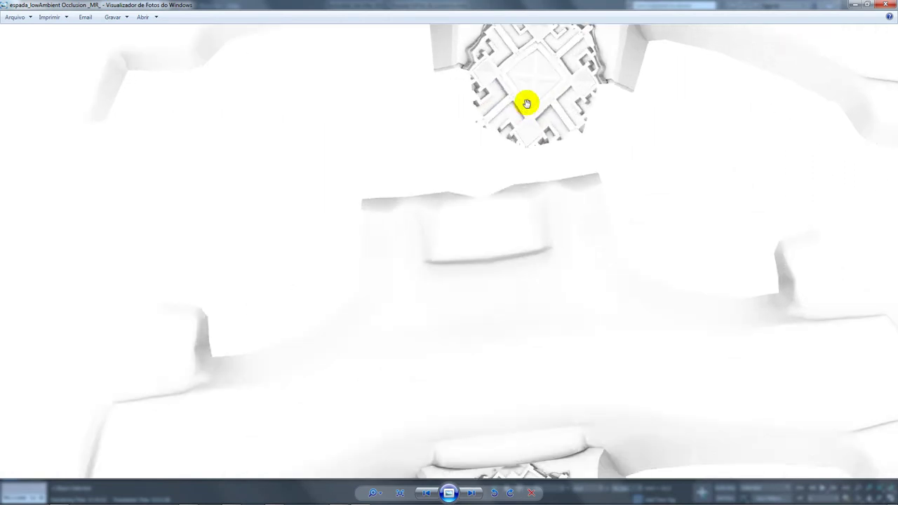
{"action": "scroll", "coordinate": [527, 103], "scroll_direction": "up", "scroll_amount": 1}
{"action": "left_click_drag", "start_coordinate": [531, 80], "coordinate": [492, 215]}
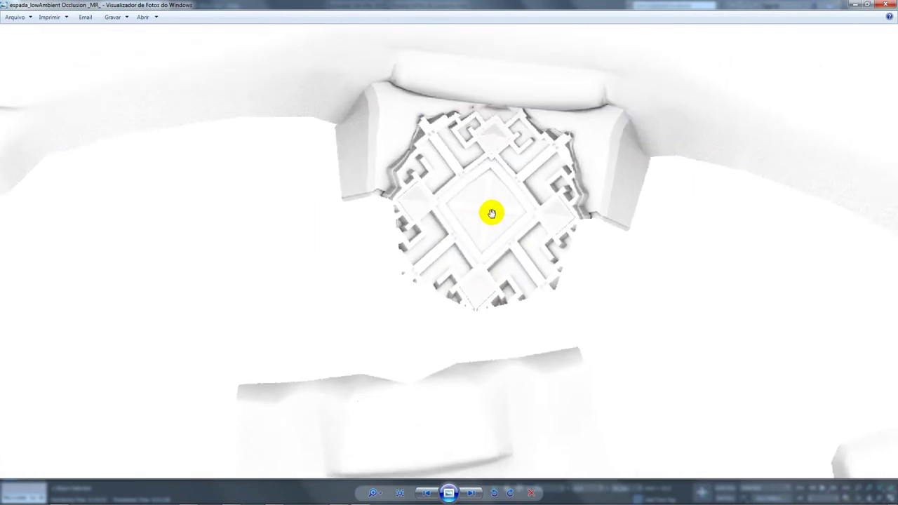
{"action": "scroll", "coordinate": [492, 212], "scroll_direction": "down", "scroll_amount": 1}
{"action": "scroll", "coordinate": [521, 220], "scroll_direction": "down", "scroll_amount": 3}
Step through to espada_lowNormalsMap, cancelling the accidental delete prompt
{"action": "key", "text": "Right"}
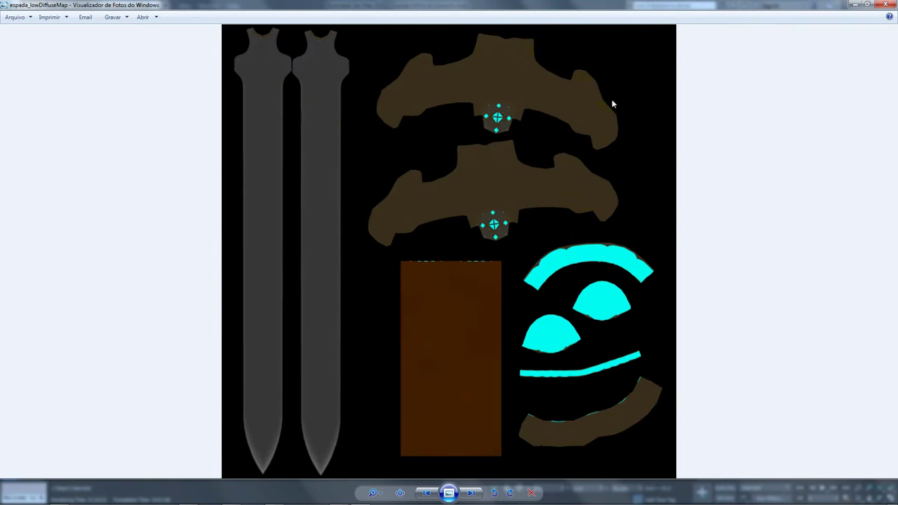
{"action": "key", "text": "Right"}
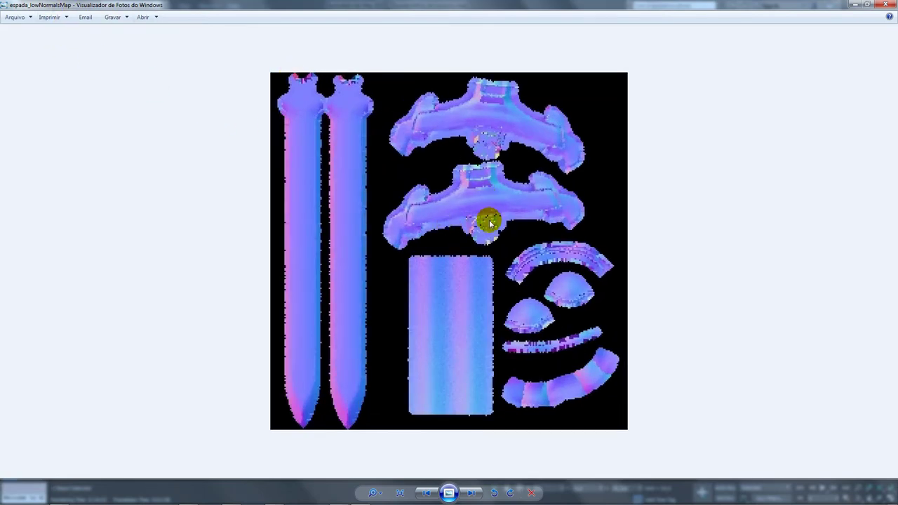
{"action": "key", "text": "Delete"}
{"action": "key", "text": "Escape"}
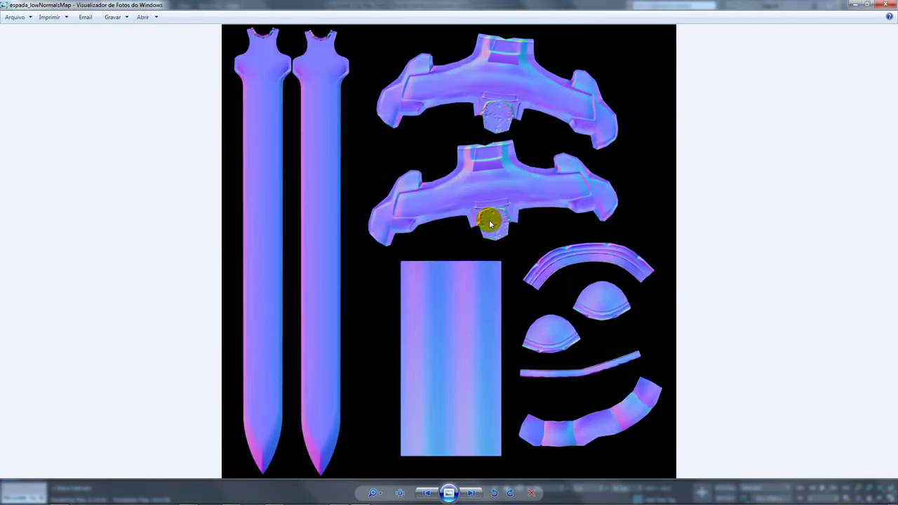
Zoom into the normal map's hexagon emblem and pan down to the blade tips
{"action": "scroll", "coordinate": [523, 101], "scroll_direction": "up", "scroll_amount": 3}
{"action": "scroll", "coordinate": [522, 100], "scroll_direction": "up", "scroll_amount": 3}
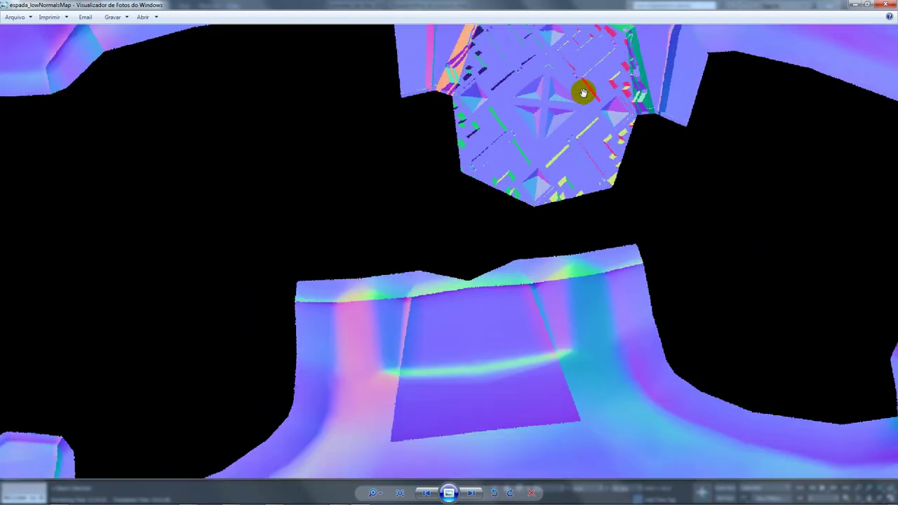
{"action": "left_click_drag", "start_coordinate": [582, 91], "coordinate": [481, 204]}
{"action": "scroll", "coordinate": [481, 207], "scroll_direction": "down", "scroll_amount": 3}
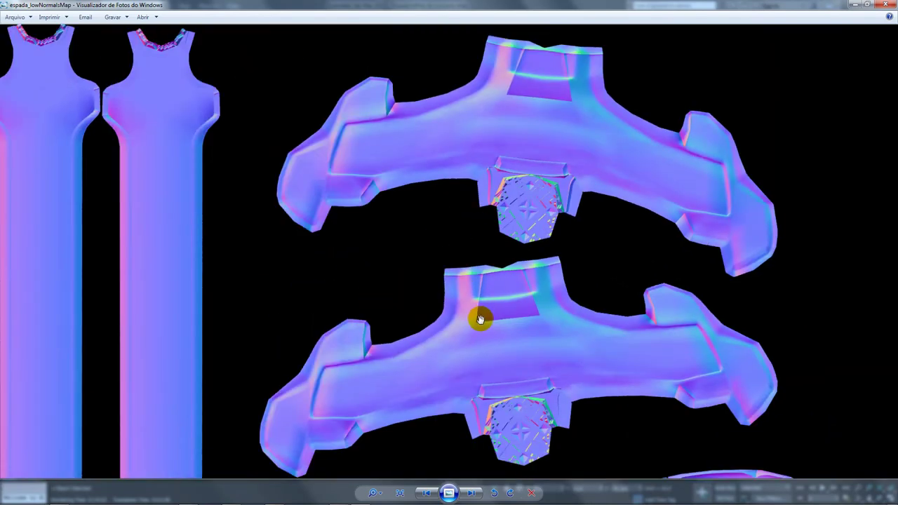
{"action": "scroll", "coordinate": [481, 315], "scroll_direction": "up", "scroll_amount": 1}
{"action": "scroll", "coordinate": [605, 231], "scroll_direction": "down", "scroll_amount": 3}
{"action": "left_click_drag", "start_coordinate": [512, 245], "coordinate": [511, 154]}
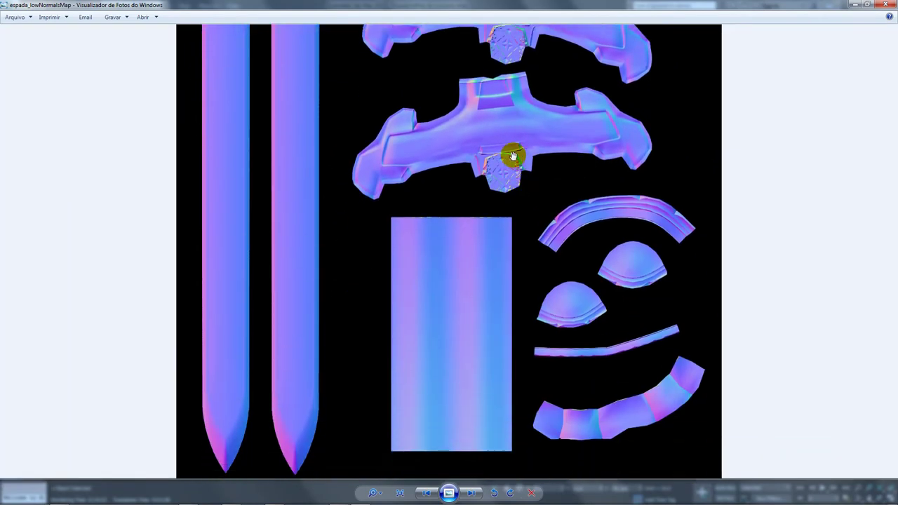
Zoom in closely across the guard piece, then zoom back out to fit the whole map
{"action": "scroll", "coordinate": [465, 136], "scroll_direction": "up", "scroll_amount": 1}
{"action": "scroll", "coordinate": [471, 136], "scroll_direction": "up", "scroll_amount": 2}
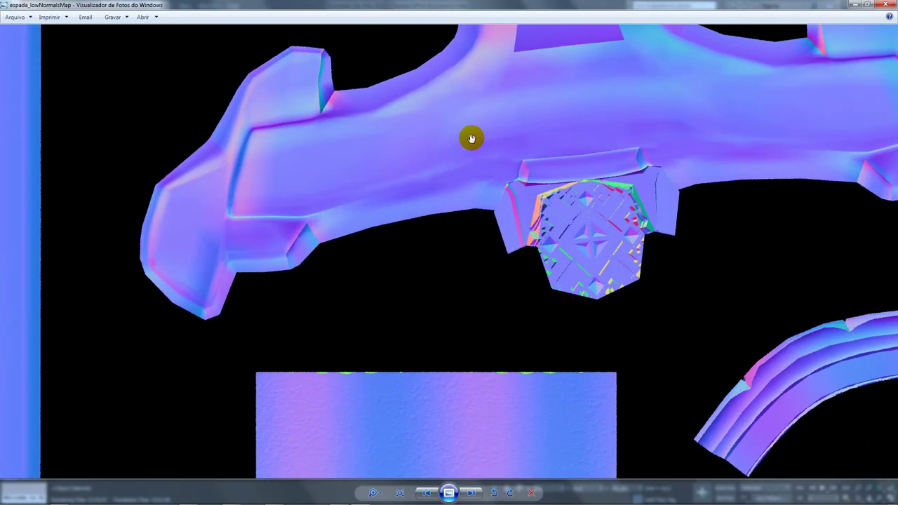
{"action": "scroll", "coordinate": [577, 235], "scroll_direction": "up", "scroll_amount": 2}
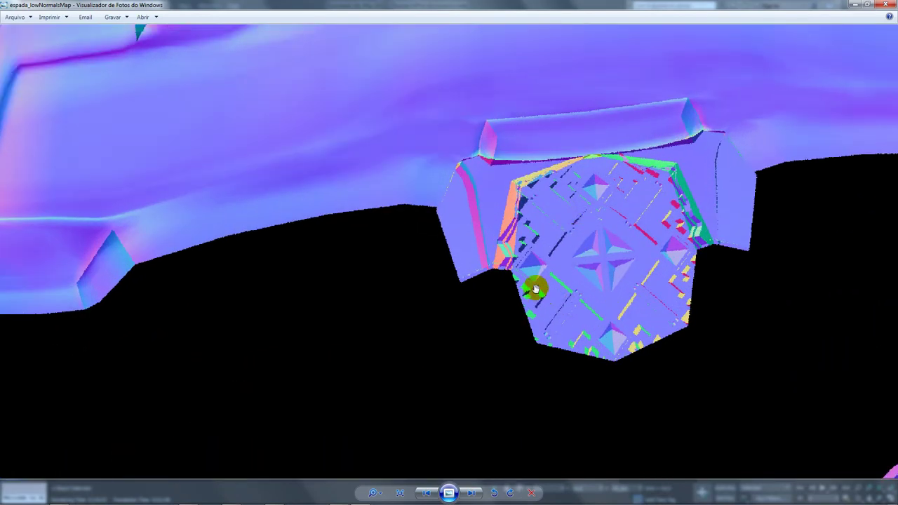
{"action": "scroll", "coordinate": [516, 207], "scroll_direction": "up", "scroll_amount": 1}
{"action": "scroll", "coordinate": [570, 203], "scroll_direction": "down", "scroll_amount": 3}
{"action": "scroll", "coordinate": [535, 144], "scroll_direction": "up", "scroll_amount": 2}
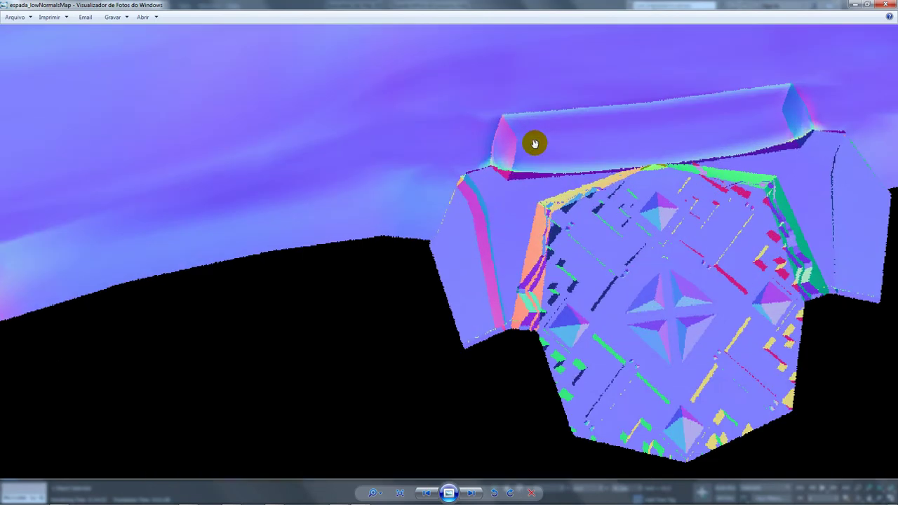
{"action": "scroll", "coordinate": [510, 168], "scroll_direction": "up", "scroll_amount": 2}
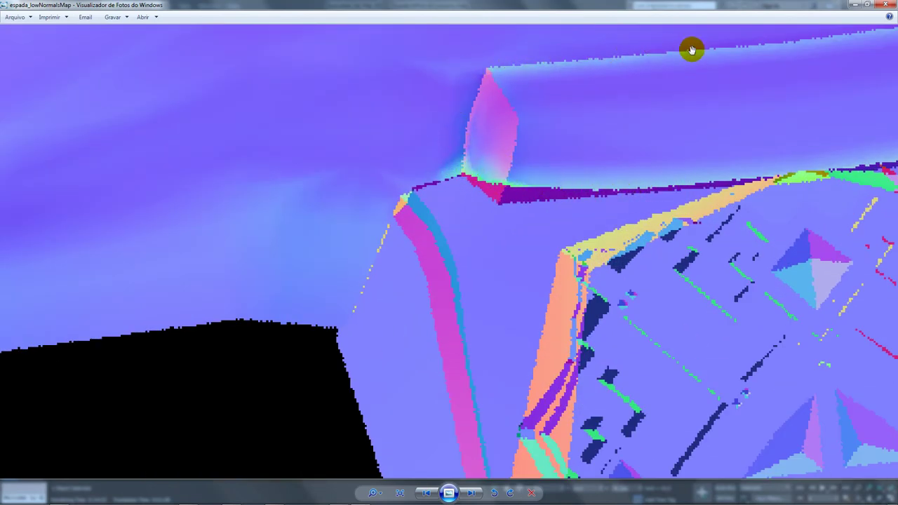
{"action": "mouse_move", "coordinate": [692, 50]}
{"action": "left_mouse_down"}
{"action": "mouse_move", "coordinate": [556, 120]}
{"action": "mouse_move", "coordinate": [491, 141]}
{"action": "left_mouse_up"}
{"action": "scroll", "coordinate": [491, 141], "scroll_direction": "down", "scroll_amount": 3}
{"action": "scroll", "coordinate": [481, 152], "scroll_direction": "down", "scroll_amount": 2}
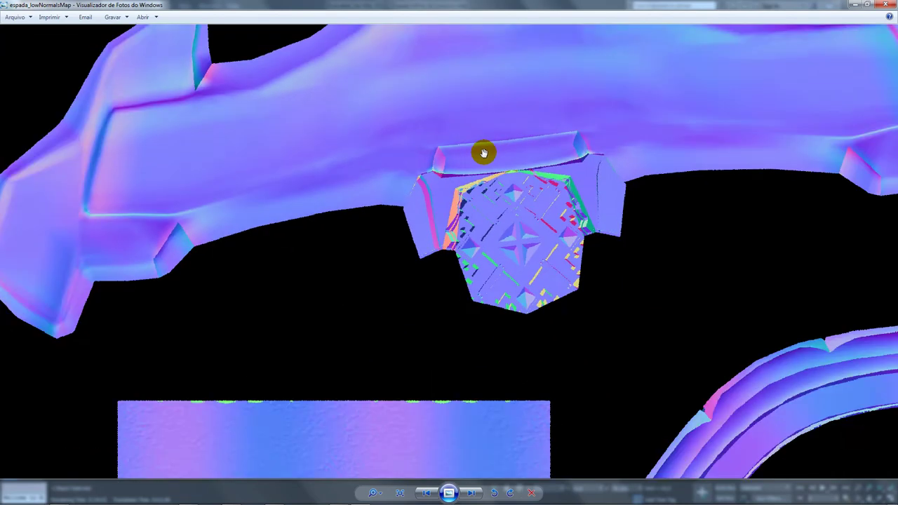
{"action": "scroll", "coordinate": [481, 152], "scroll_direction": "down", "scroll_amount": 2}
{"action": "scroll", "coordinate": [485, 152], "scroll_direction": "down", "scroll_amount": 2}
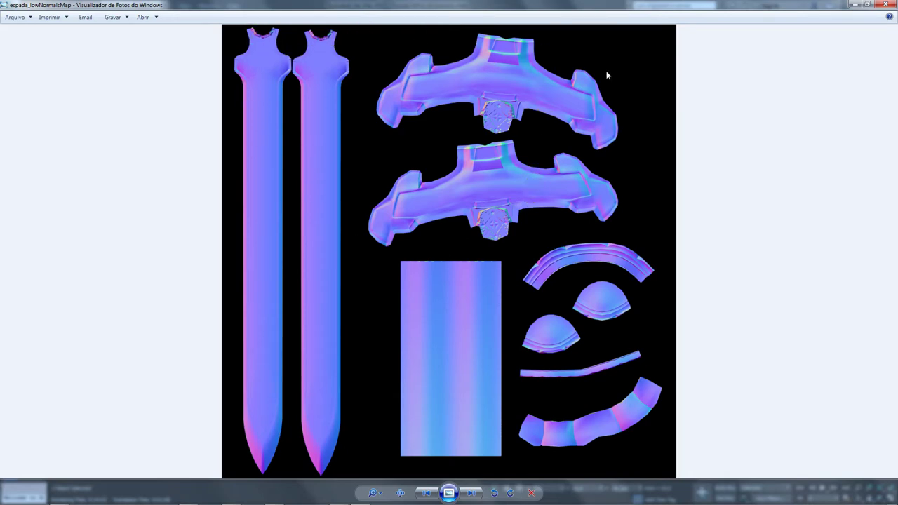
Close Photo Viewer and minimize the baked maps folder
{"action": "left_click", "coordinate": [887, 6]}
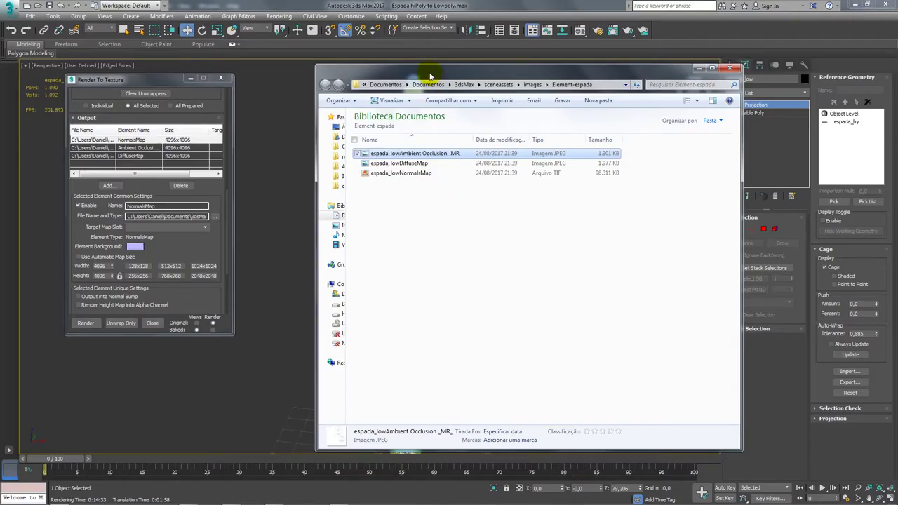
{"action": "mouse_move", "coordinate": [428, 66]}
{"action": "left_mouse_down"}
{"action": "mouse_move", "coordinate": [505, 101]}
{"action": "mouse_move", "coordinate": [648, 81]}
{"action": "left_mouse_up"}
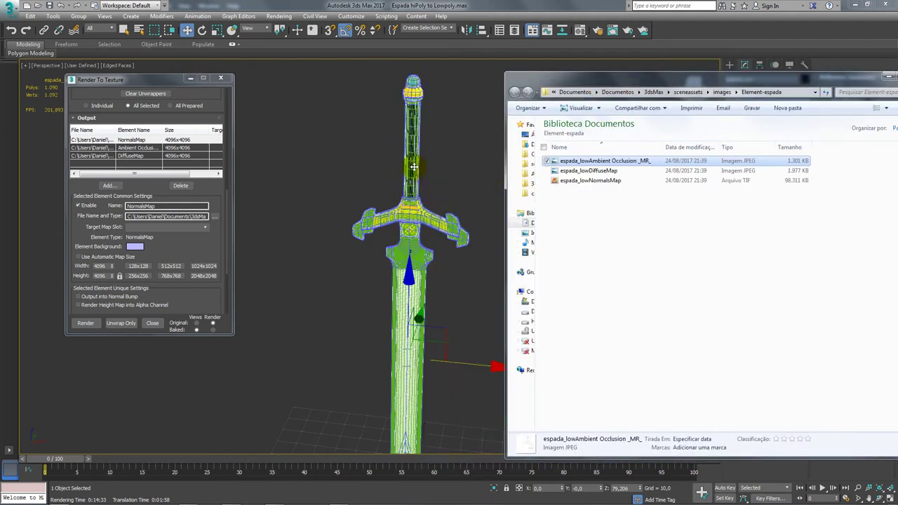
{"action": "left_click_drag", "start_coordinate": [742, 86], "coordinate": [461, 90]}
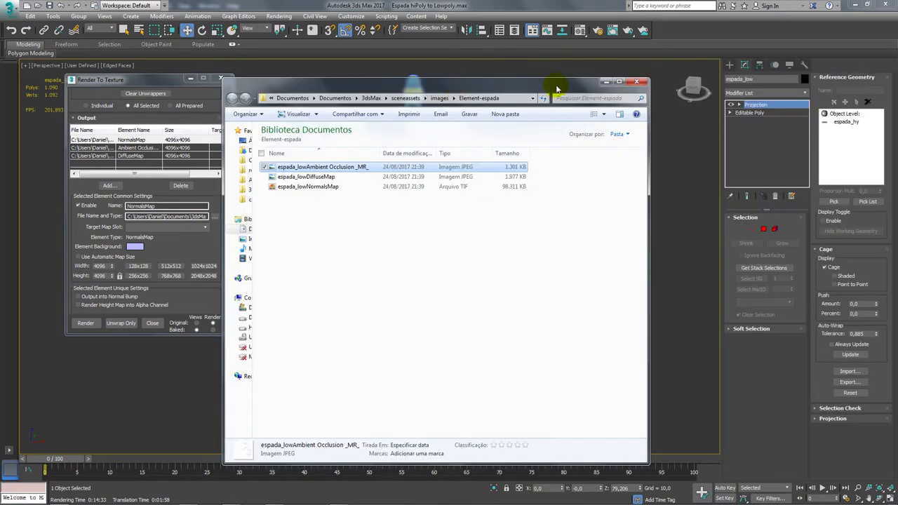
{"action": "left_click", "coordinate": [603, 83]}
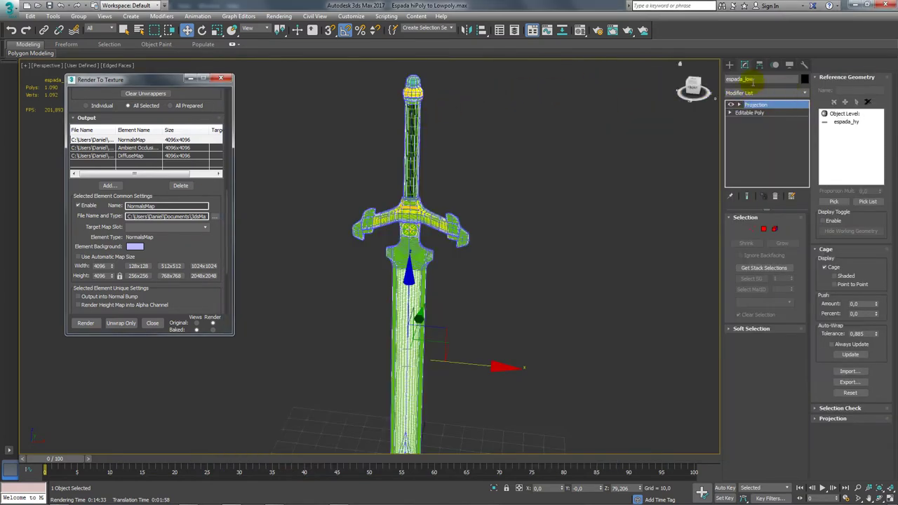
{"action": "left_click", "coordinate": [407, 273]}
Hide the low-poly sword and select the high-poly espada_hy
{"action": "right_click", "coordinate": [400, 257]}
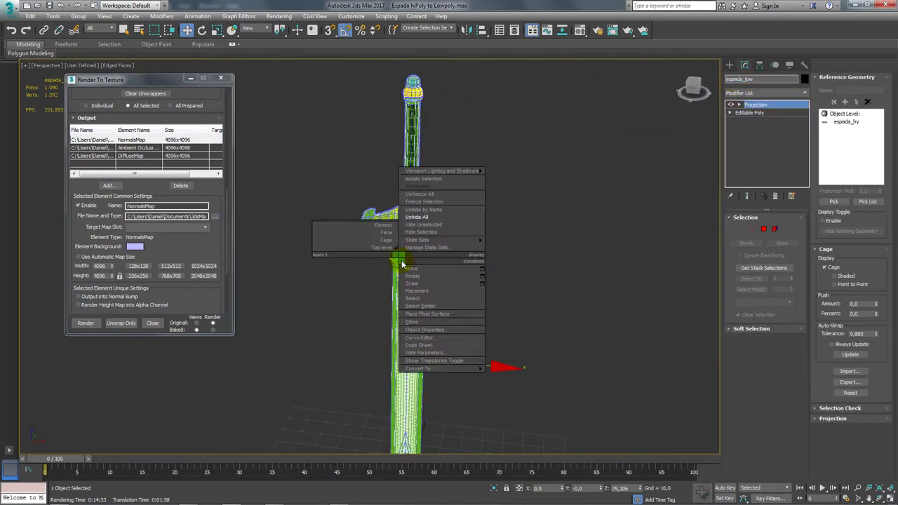
{"action": "left_click", "coordinate": [425, 237]}
{"action": "left_click", "coordinate": [412, 201]}
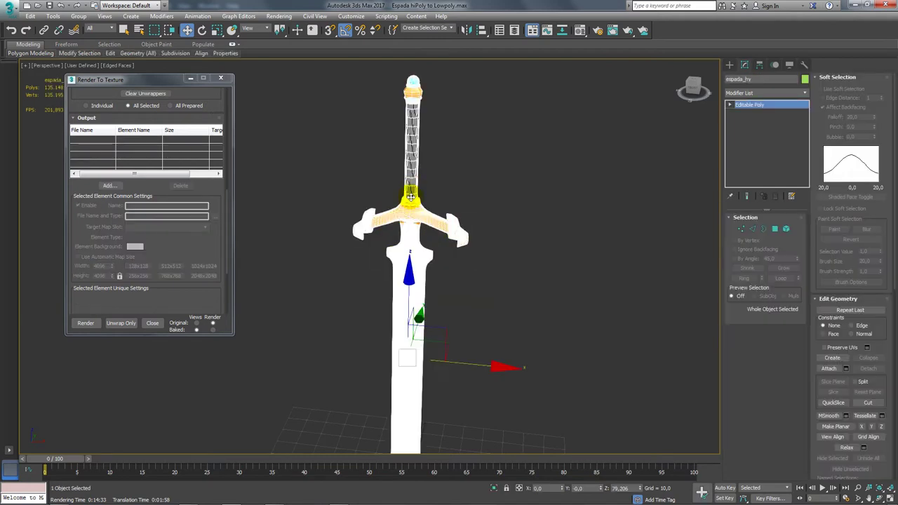
{"action": "scroll", "coordinate": [410, 140], "scroll_direction": "up", "scroll_amount": 3}
{"action": "middle_click_drag", "start_coordinate": [407, 139], "coordinate": [426, 190], "text": "alt"}
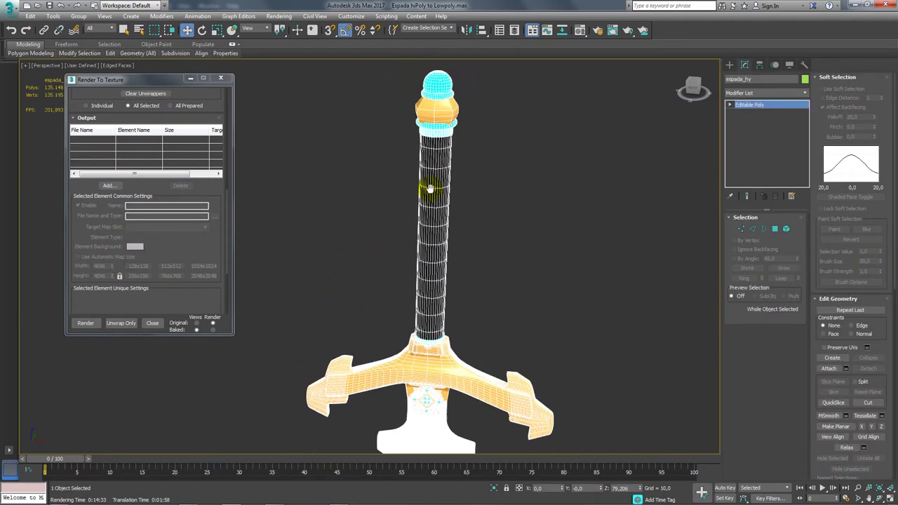
Open the Material Editor showing the 06 - Default Multi/Sub-Object material
{"action": "left_click", "coordinate": [740, 78]}
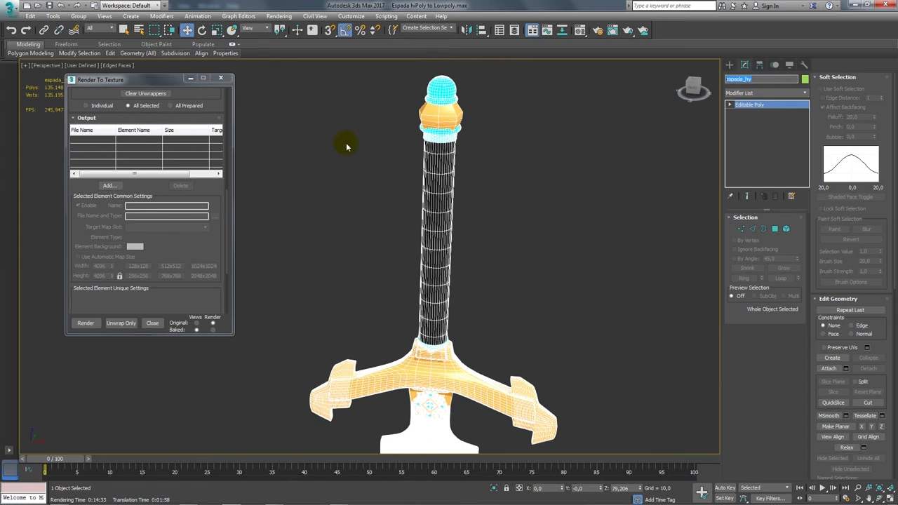
{"action": "scroll", "coordinate": [431, 103], "scroll_direction": "up", "scroll_amount": 2}
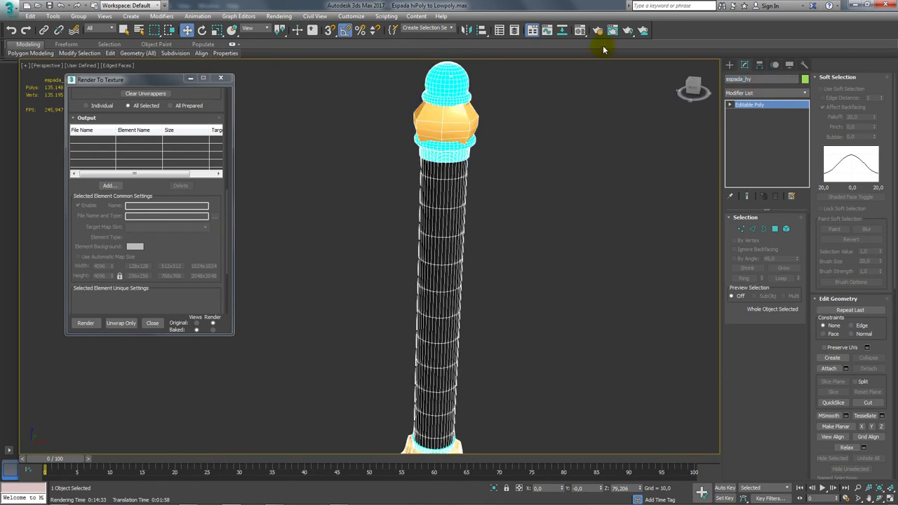
{"action": "left_click", "coordinate": [582, 31]}
{"action": "scroll", "coordinate": [485, 423], "scroll_direction": "down", "scroll_amount": 3}
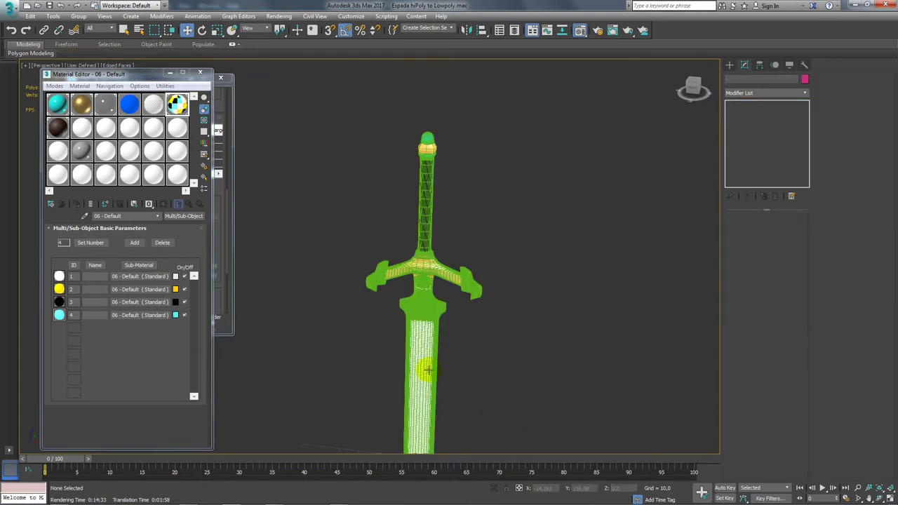
Shift-drag espada_hy to create the copy espada_hy001
{"action": "left_click_drag", "start_coordinate": [481, 414], "coordinate": [252, 382], "text": "shift"}
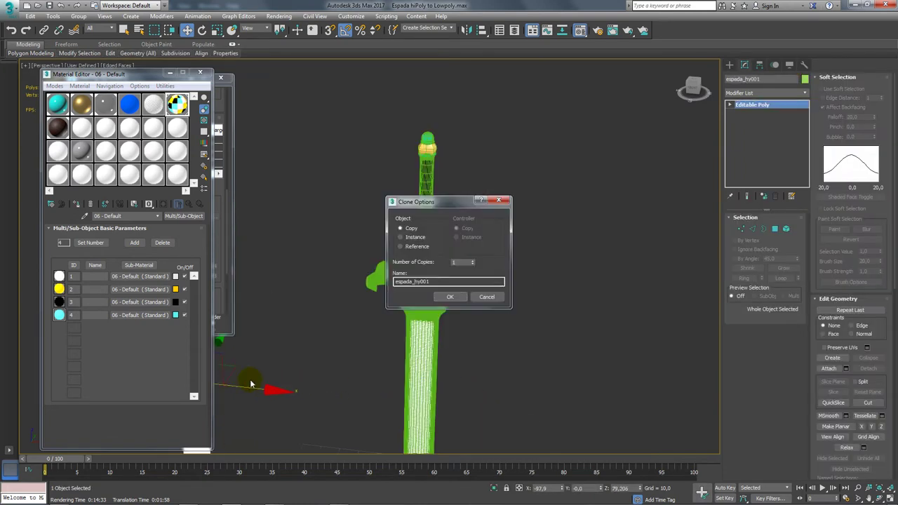
{"action": "left_click", "coordinate": [451, 299]}
{"action": "left_click", "coordinate": [434, 169]}
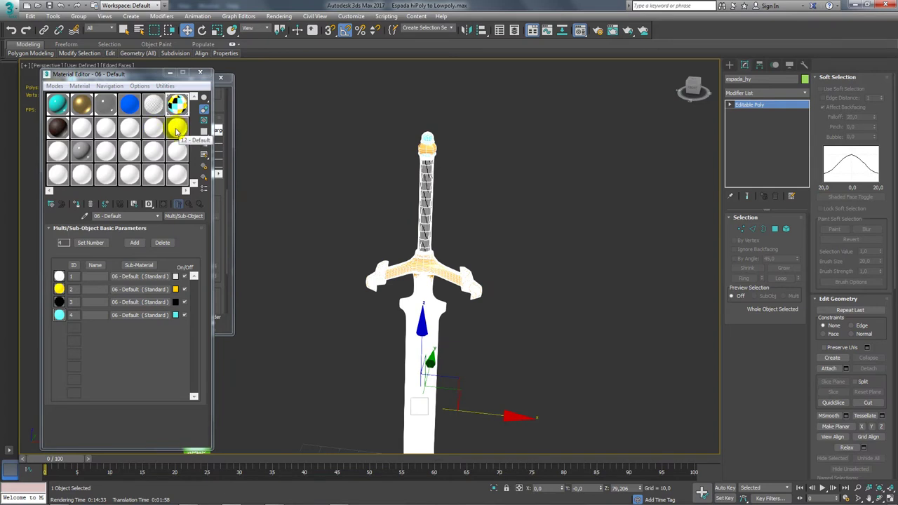
Eyedrop the sword's Multi/Sub-Object material into an unused slot
{"action": "left_click", "coordinate": [177, 130]}
{"action": "left_click", "coordinate": [84, 220]}
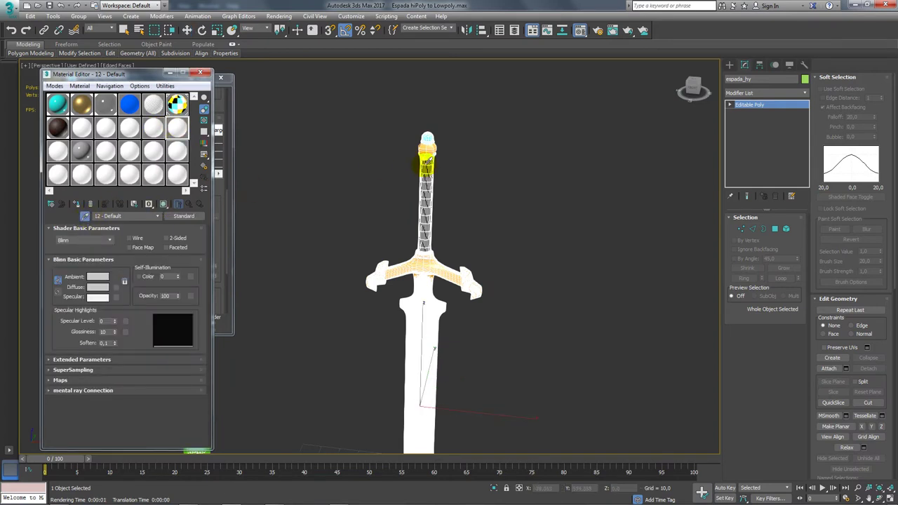
{"action": "left_click", "coordinate": [427, 160]}
{"action": "middle_click_drag", "start_coordinate": [300, 150], "coordinate": [327, 151]}
{"action": "scroll", "coordinate": [326, 152], "scroll_direction": "down", "scroll_amount": 3}
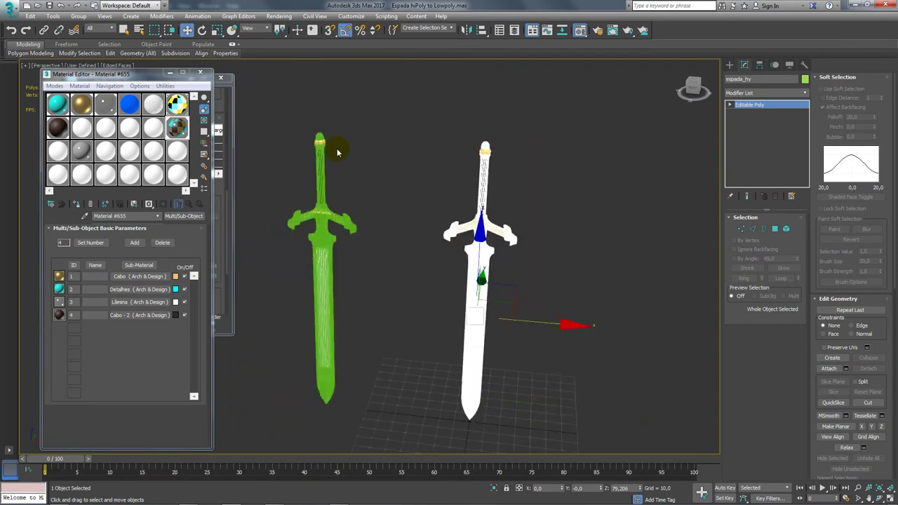
Copy the material into another slot as Material #655 and apply it to the clone
{"action": "left_click_drag", "start_coordinate": [176, 128], "coordinate": [155, 129]}
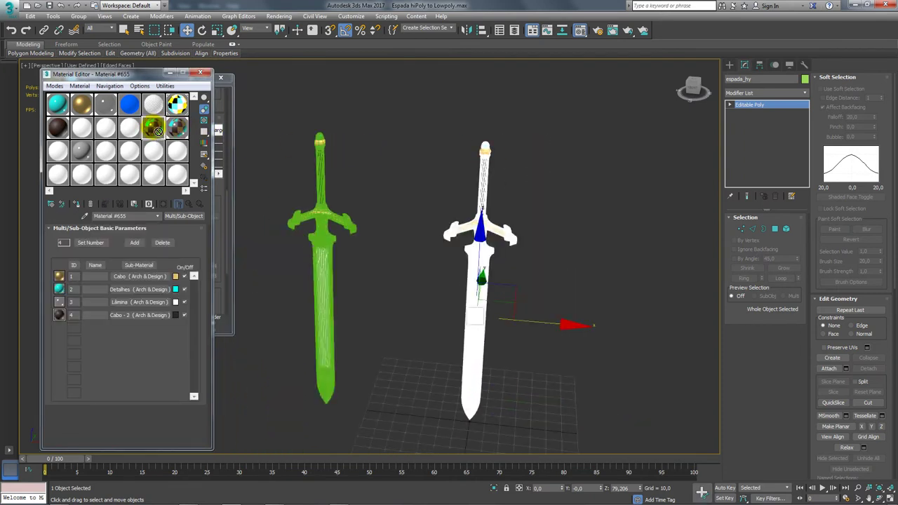
{"action": "type", "text": "asas"}
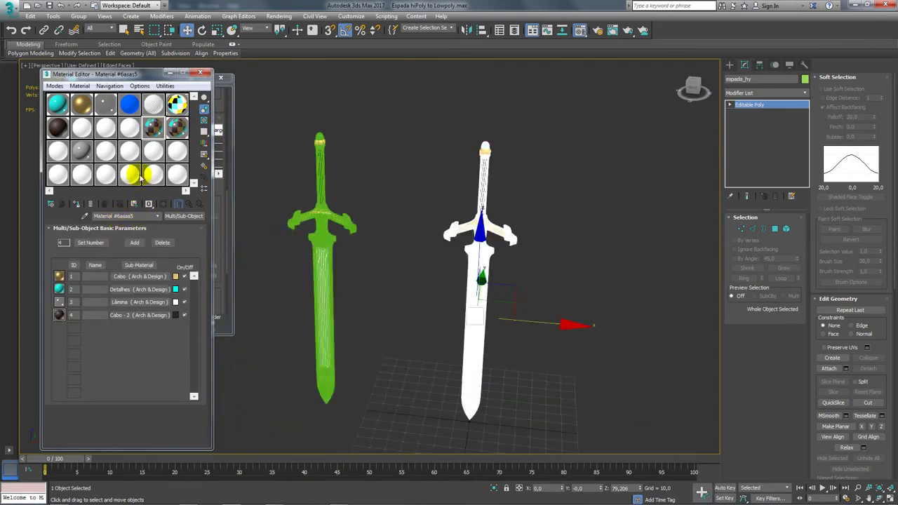
{"action": "left_click_drag", "start_coordinate": [155, 127], "coordinate": [318, 207]}
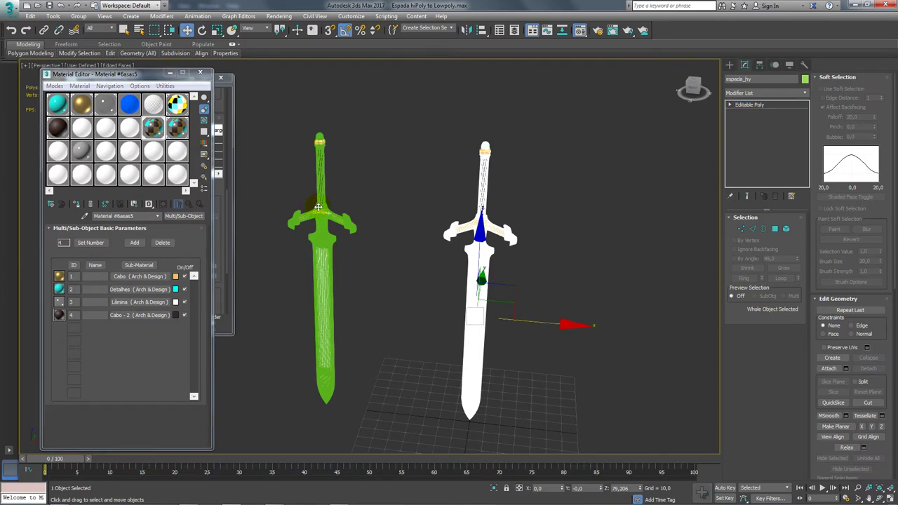
{"action": "key", "text": "ctrl+z"}
{"action": "key", "text": "ctrl+z"}
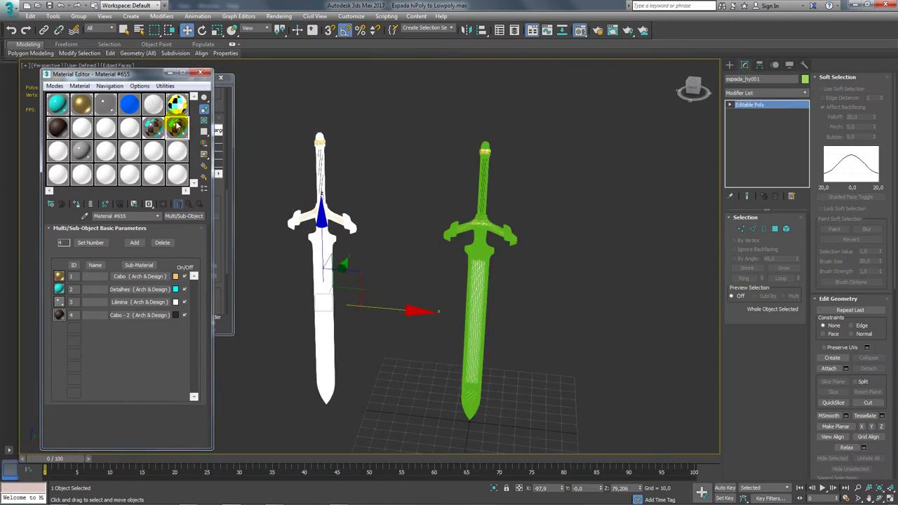
{"action": "left_click_drag", "start_coordinate": [177, 125], "coordinate": [480, 205]}
{"action": "key", "text": "ctrl+z"}
{"action": "key", "text": "z"}
{"action": "left_click", "coordinate": [181, 134]}
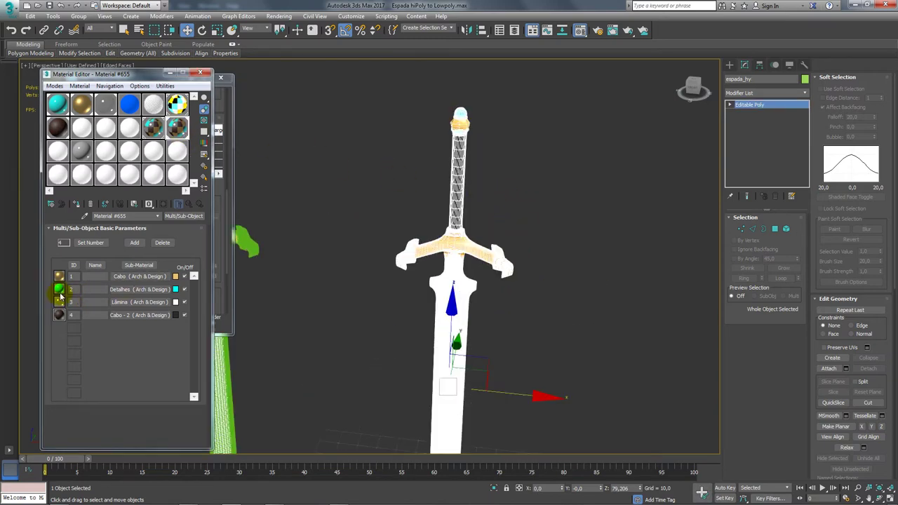
Open the Detalhes sub-material and enlarge its preview window
{"action": "left_click", "coordinate": [139, 290]}
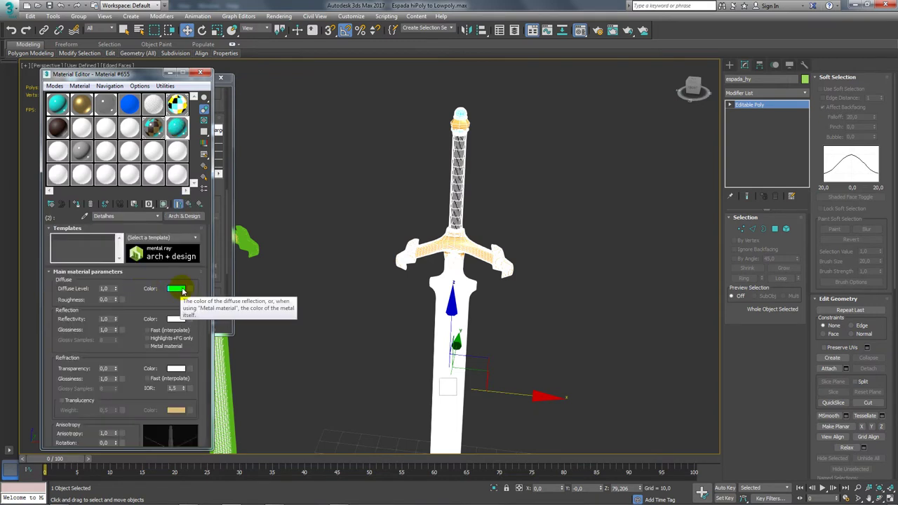
{"action": "mouse_move", "coordinate": [152, 301]}
{"action": "left_mouse_down"}
{"action": "mouse_move", "coordinate": [151, 282]}
{"action": "mouse_move", "coordinate": [173, 302]}
{"action": "left_mouse_up"}
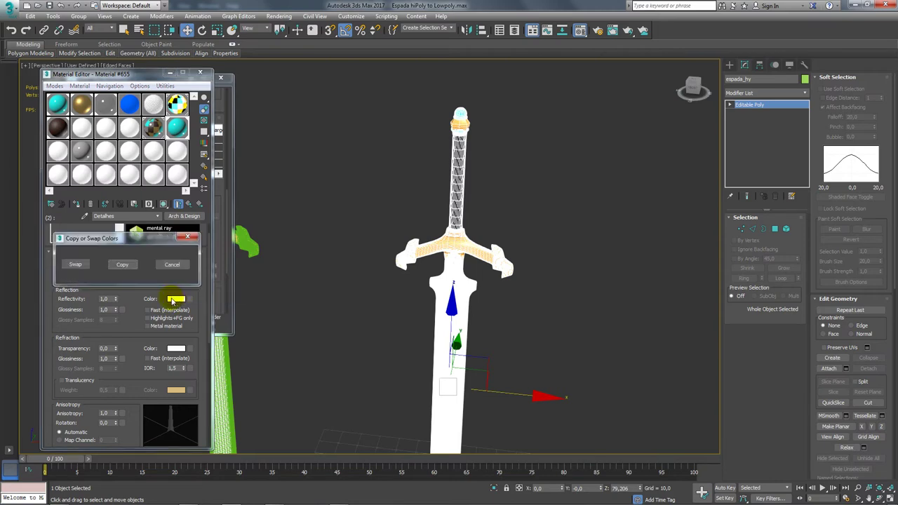
{"action": "left_click", "coordinate": [122, 265]}
{"action": "double_click", "coordinate": [177, 127]}
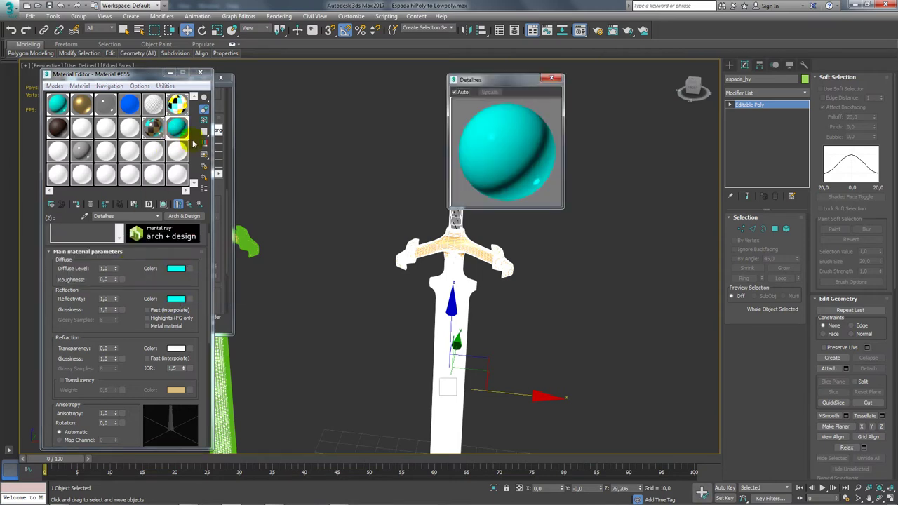
{"action": "left_click_drag", "start_coordinate": [559, 206], "coordinate": [647, 290]}
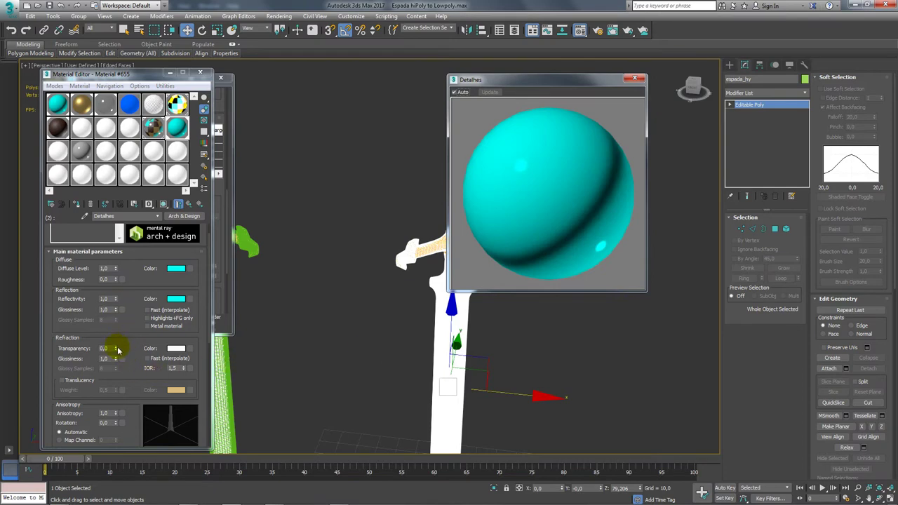
{"action": "scroll", "coordinate": [127, 313], "scroll_direction": "up", "scroll_amount": 1}
{"action": "scroll", "coordinate": [133, 311], "scroll_direction": "up", "scroll_amount": 1}
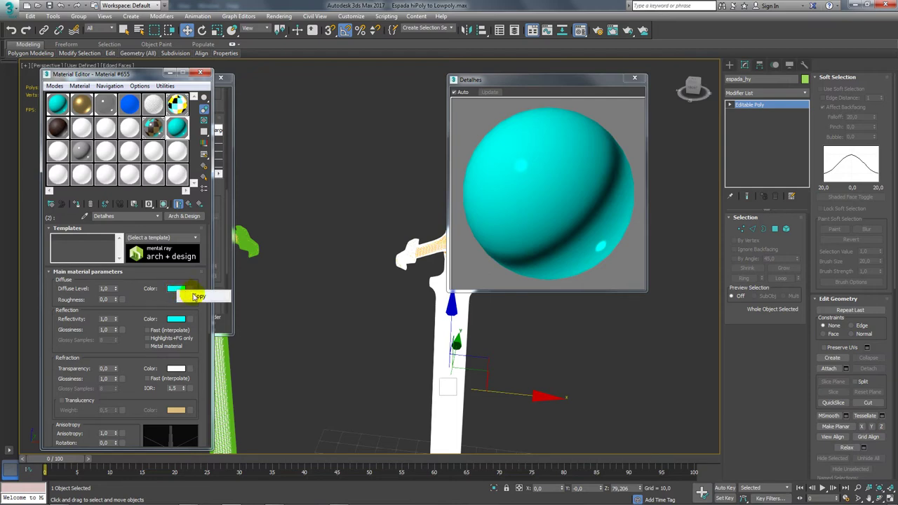
Replace Detalhes' Arch & Design material with a Standard material
{"action": "left_click", "coordinate": [184, 218]}
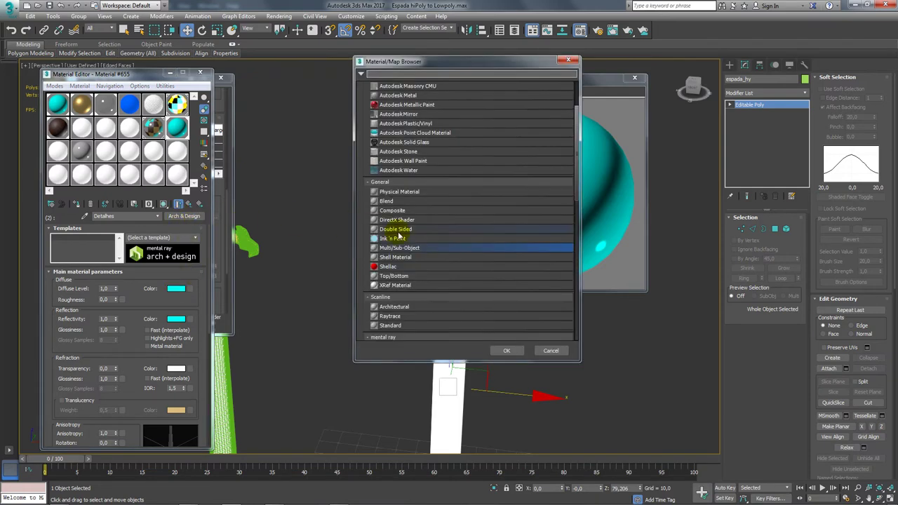
{"action": "scroll", "coordinate": [400, 237], "scroll_direction": "down", "scroll_amount": 3}
{"action": "scroll", "coordinate": [414, 244], "scroll_direction": "down", "scroll_amount": 1}
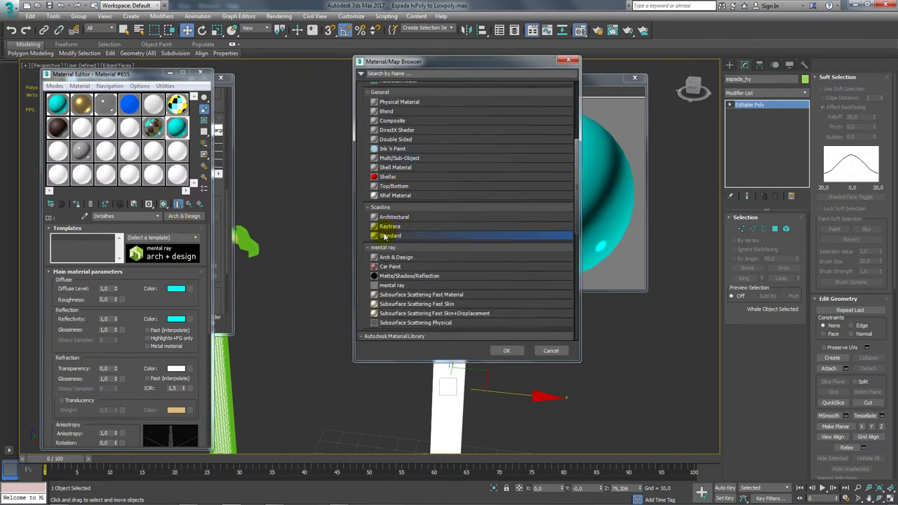
{"action": "double_click", "coordinate": [387, 236]}
{"action": "right_click", "coordinate": [100, 293]}
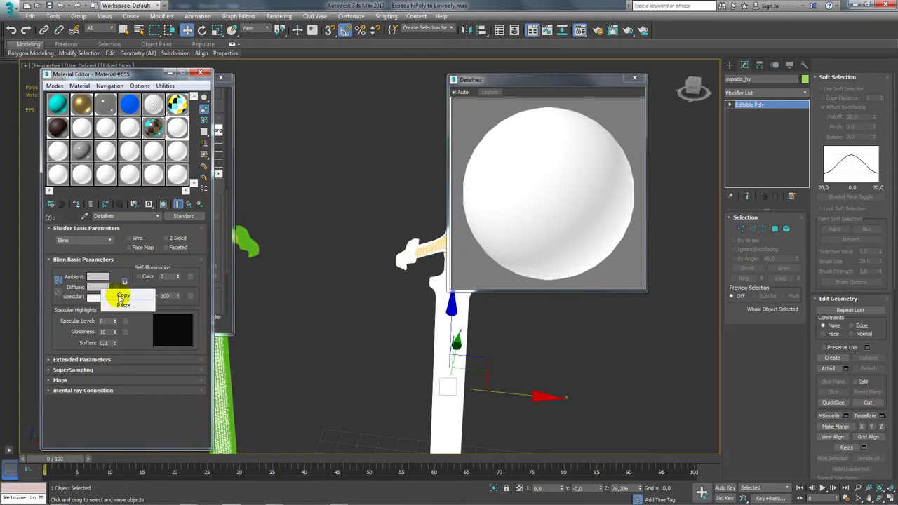
{"action": "left_click", "coordinate": [118, 297]}
{"action": "right_click", "coordinate": [99, 292]}
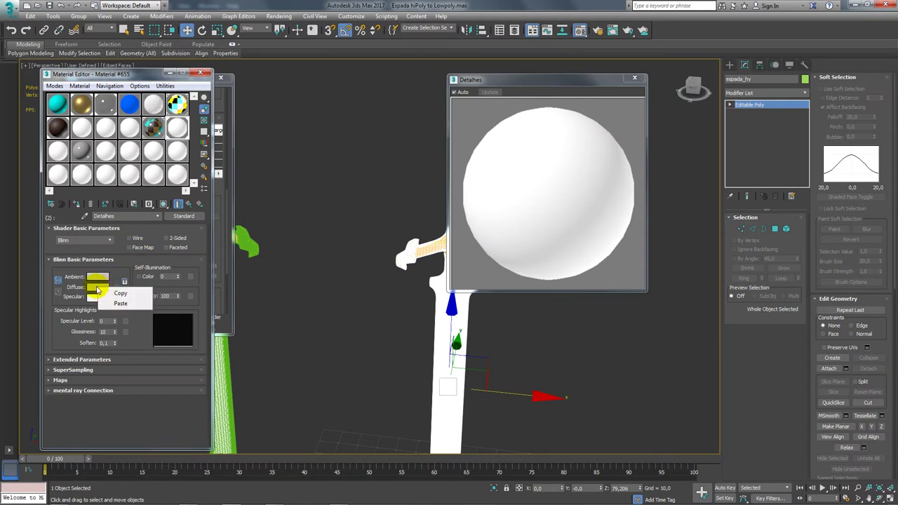
{"action": "left_click", "coordinate": [97, 288]}
{"action": "left_click", "coordinate": [311, 120]}
{"action": "left_click", "coordinate": [367, 143]}
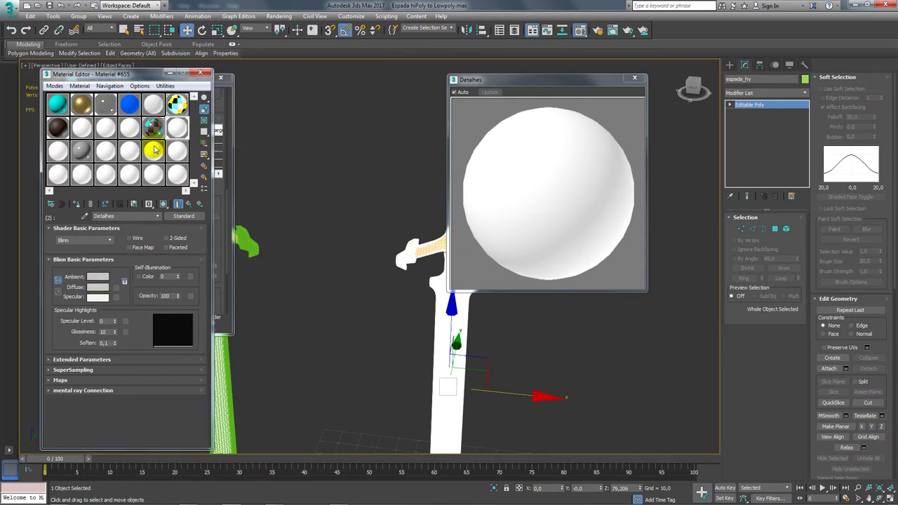
{"action": "left_click", "coordinate": [153, 128]}
Paste the cyan ID colour into Detalhes' Diffuse and copy it to Self-Illumination
{"action": "right_click", "coordinate": [176, 289]}
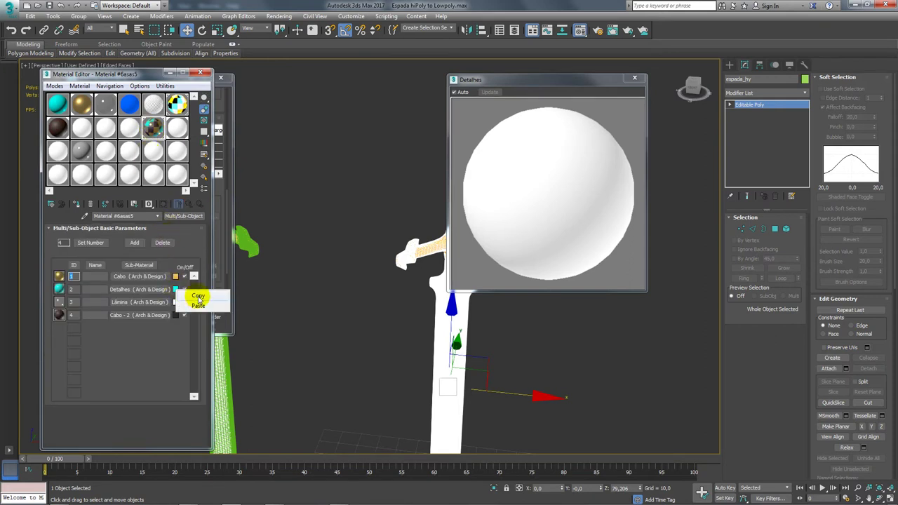
{"action": "left_click", "coordinate": [198, 296]}
{"action": "left_click", "coordinate": [139, 289]}
{"action": "right_click", "coordinate": [101, 288]}
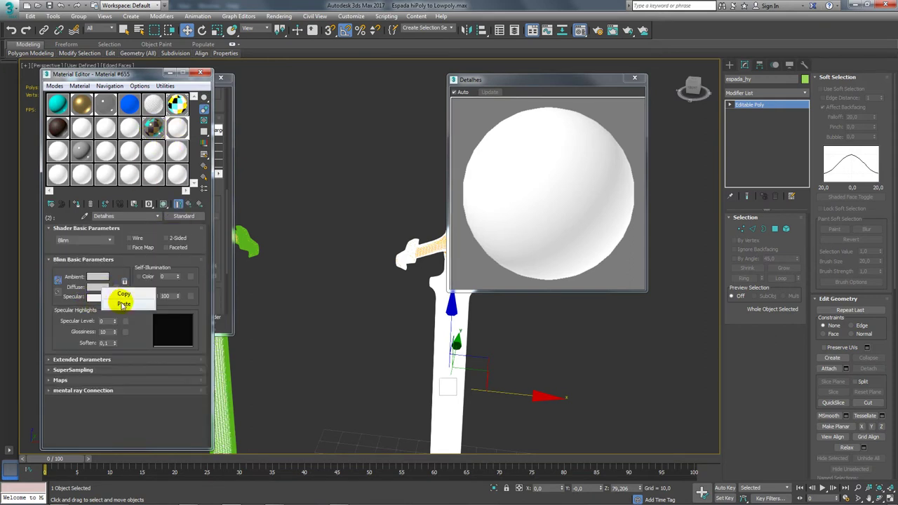
{"action": "left_click", "coordinate": [123, 304]}
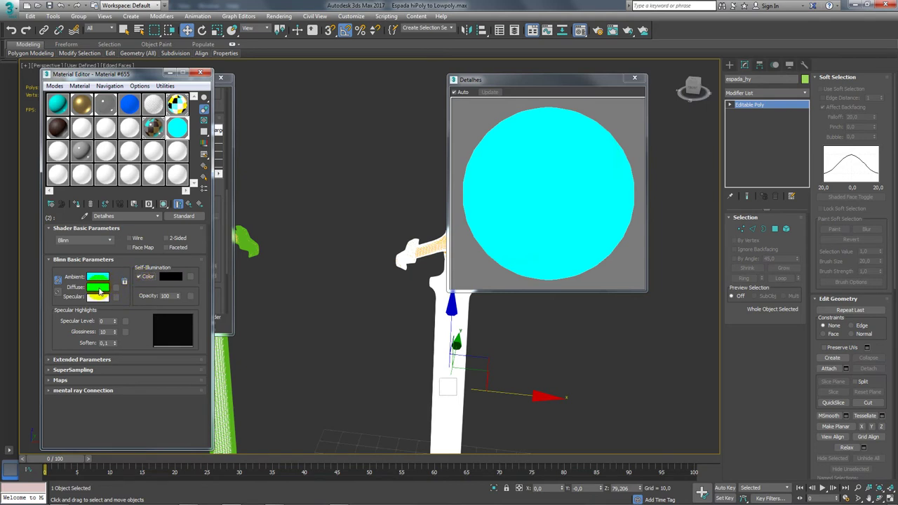
{"action": "left_click_drag", "start_coordinate": [99, 287], "coordinate": [171, 277]}
{"action": "left_click", "coordinate": [123, 271]}
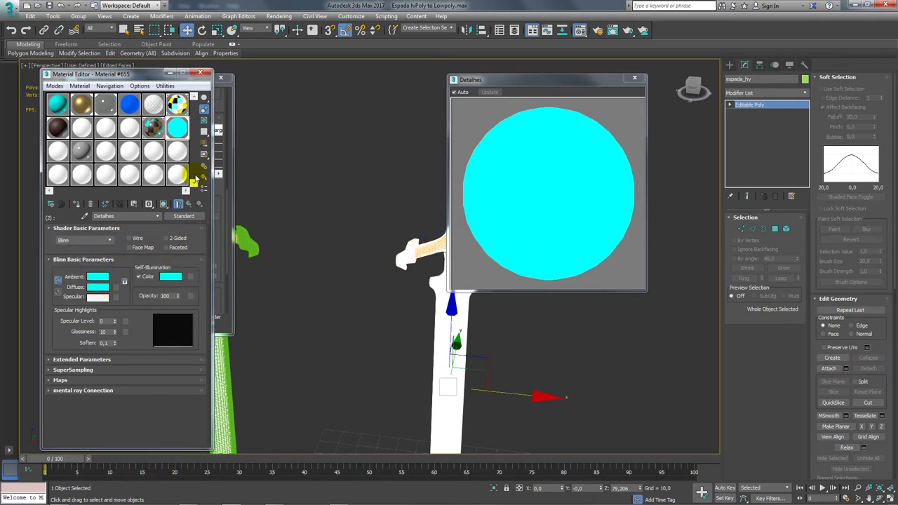
{"action": "left_click", "coordinate": [184, 203]}
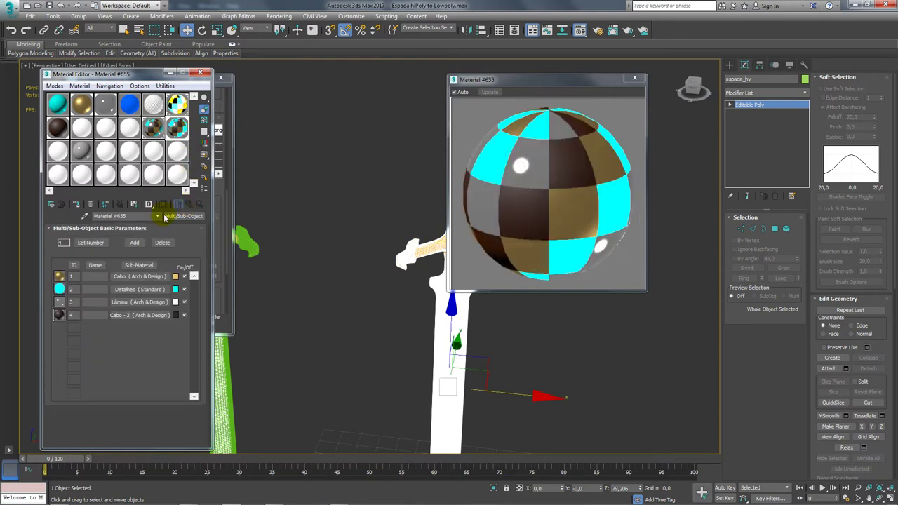
Copy Detalhes onto sub-material 1 and paste its yellow ID colour into Self-Illumination
{"action": "right_click", "coordinate": [175, 276]}
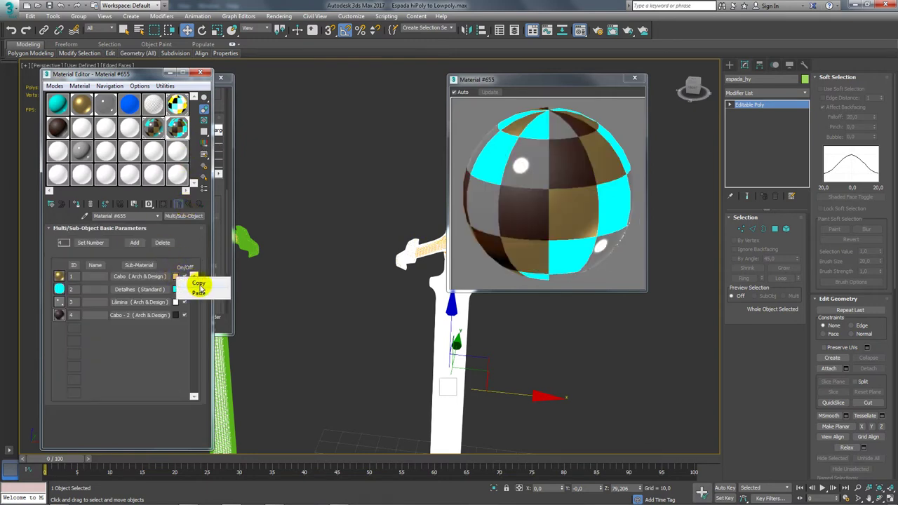
{"action": "left_click", "coordinate": [198, 284]}
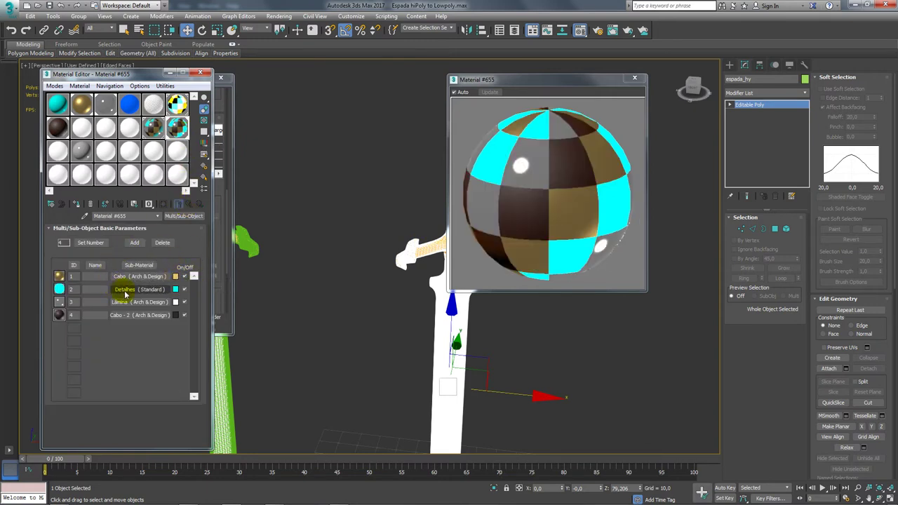
{"action": "left_click_drag", "start_coordinate": [127, 281], "coordinate": [139, 315]}
{"action": "left_click", "coordinate": [116, 262]}
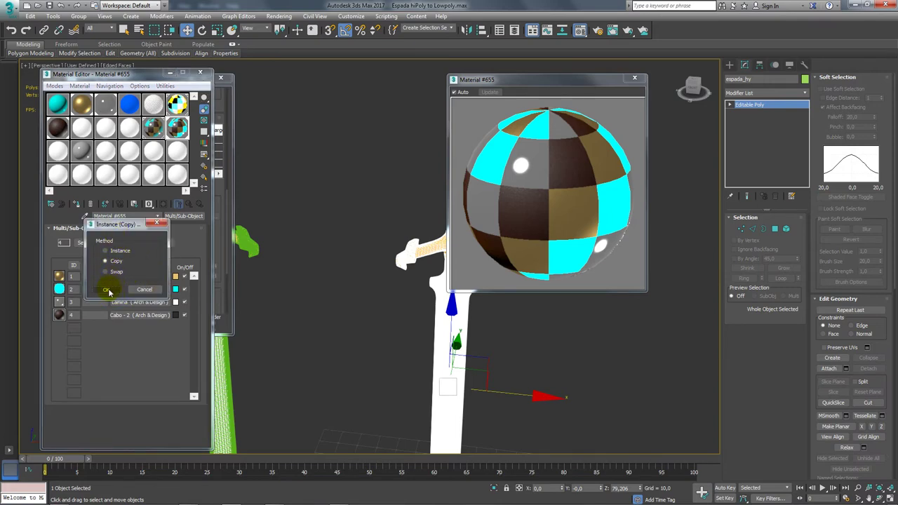
{"action": "left_click", "coordinate": [108, 290]}
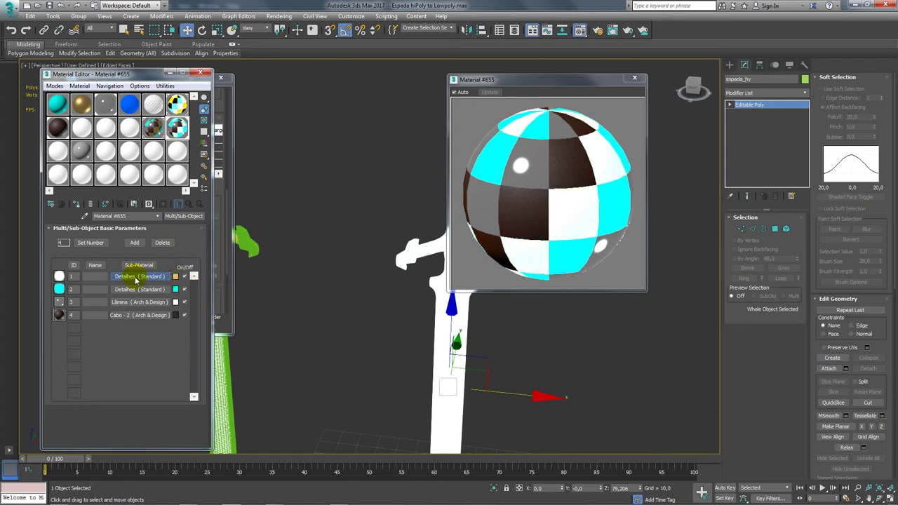
{"action": "left_click", "coordinate": [136, 278]}
{"action": "right_click", "coordinate": [171, 278]}
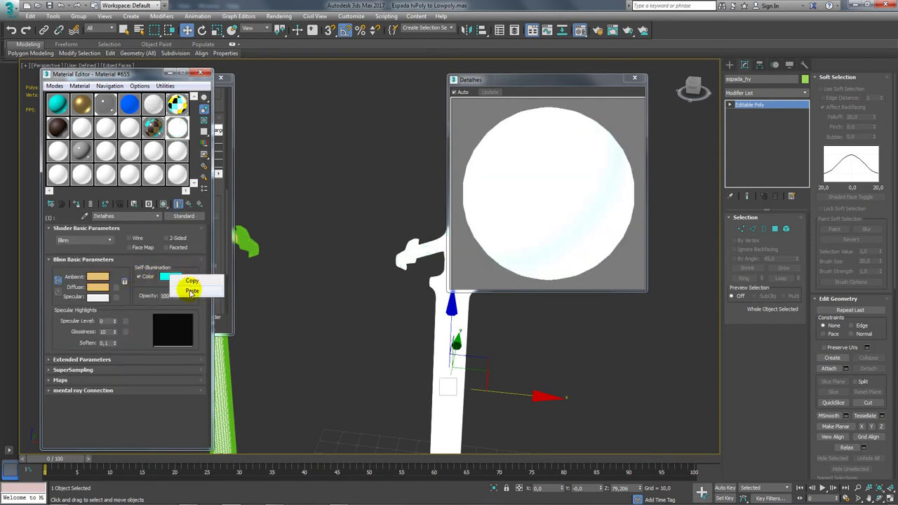
{"action": "left_click", "coordinate": [192, 292]}
{"action": "left_click", "coordinate": [188, 204]}
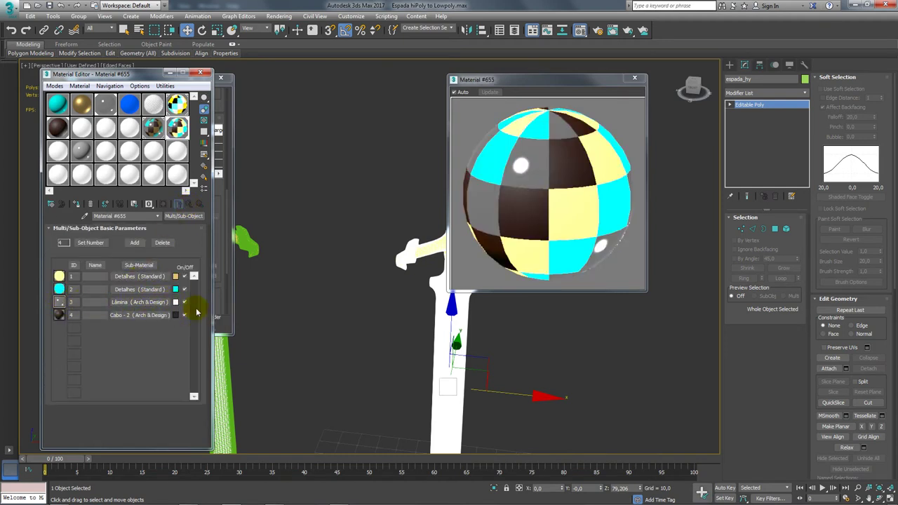
Copy Detalhes onto sub-material 3 with its white ID colour as self-illumination
{"action": "left_click_drag", "start_coordinate": [145, 303], "coordinate": [121, 287]}
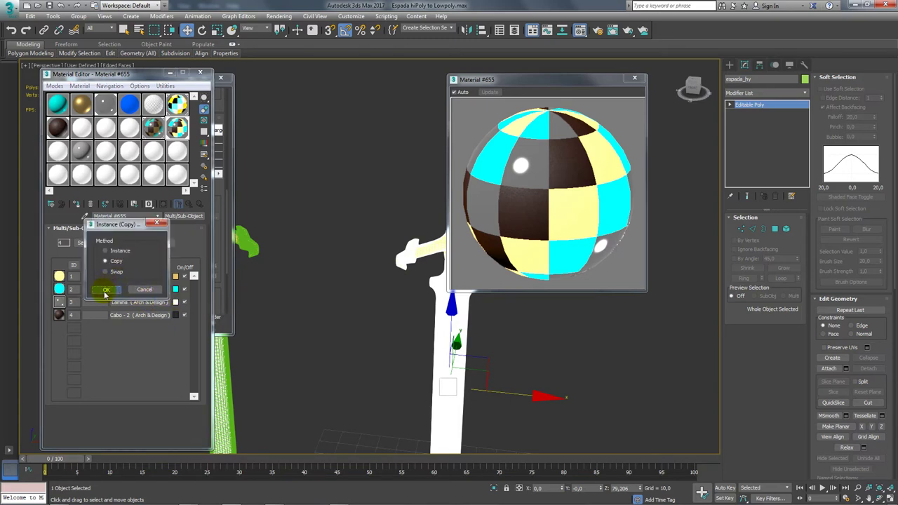
{"action": "left_click", "coordinate": [105, 291]}
{"action": "right_click", "coordinate": [177, 301]}
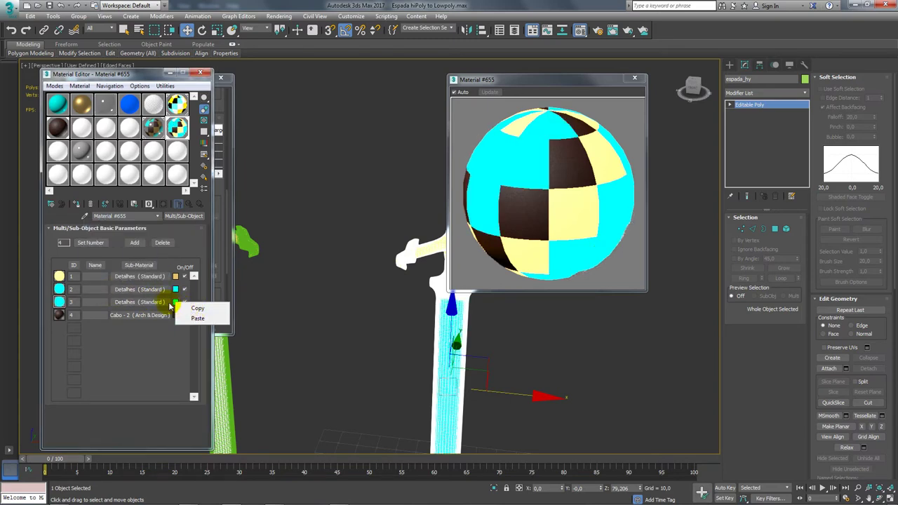
{"action": "left_click", "coordinate": [198, 318]}
{"action": "left_click", "coordinate": [160, 304]}
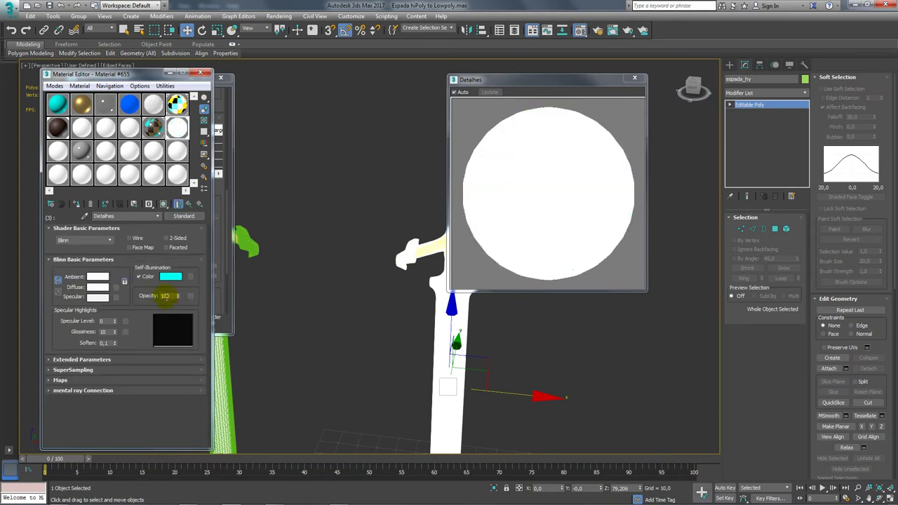
{"action": "right_click", "coordinate": [172, 276]}
{"action": "left_click", "coordinate": [189, 293]}
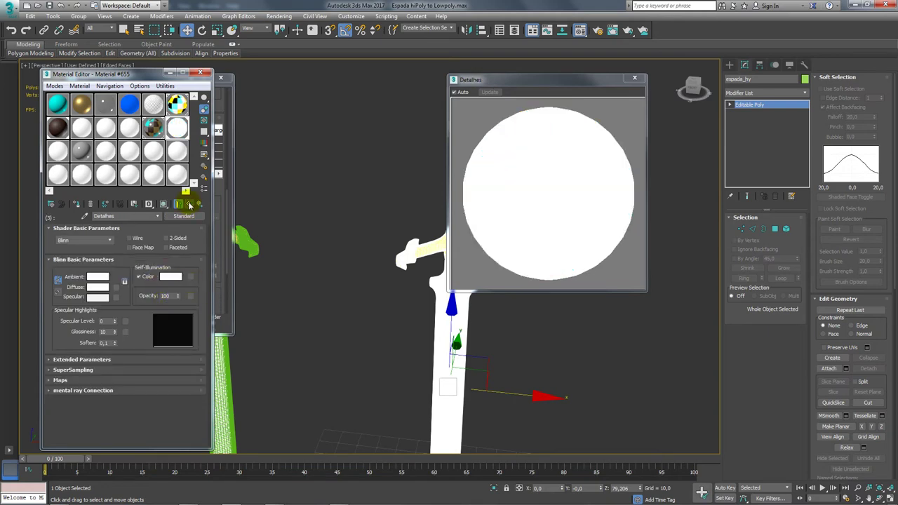
{"action": "left_click", "coordinate": [188, 203]}
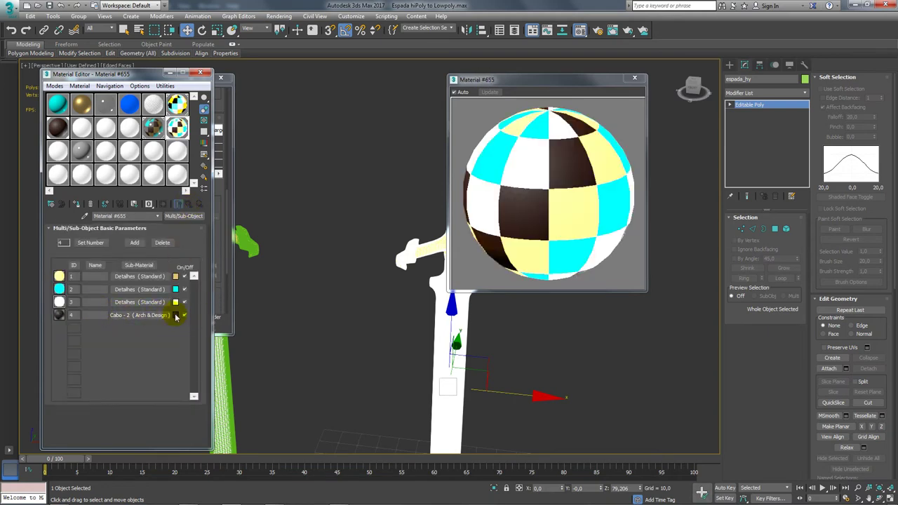
Copy Detalhes onto sub-material 4 with self-illumination off, then close the preview
{"action": "right_click", "coordinate": [176, 316]}
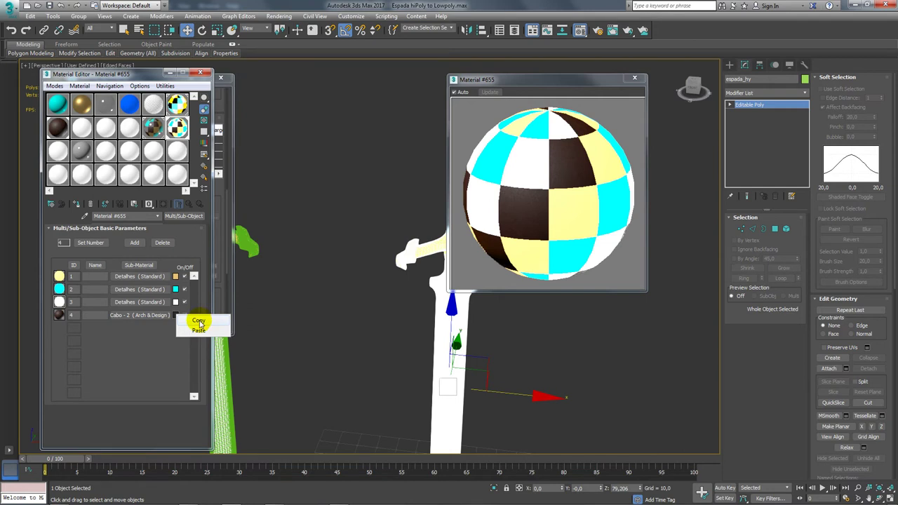
{"action": "left_click", "coordinate": [200, 321]}
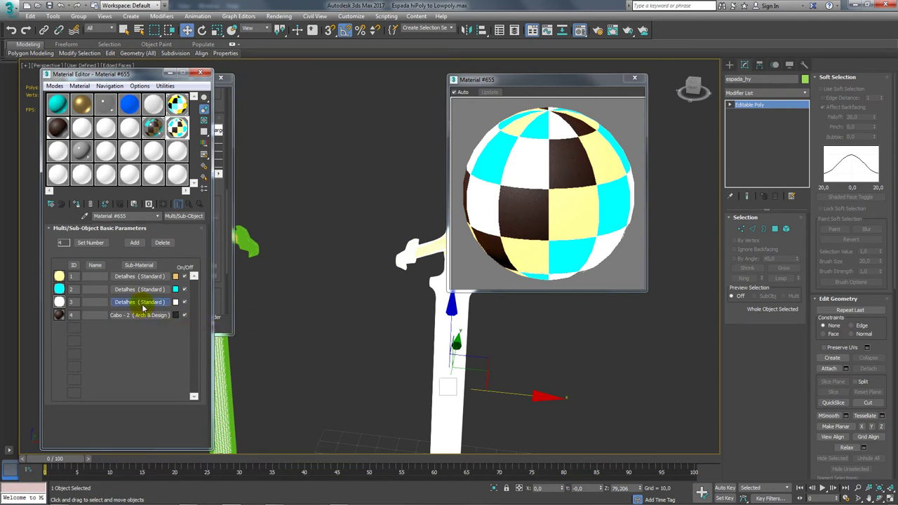
{"action": "left_click_drag", "start_coordinate": [147, 303], "coordinate": [145, 316]}
{"action": "left_click", "coordinate": [107, 290]}
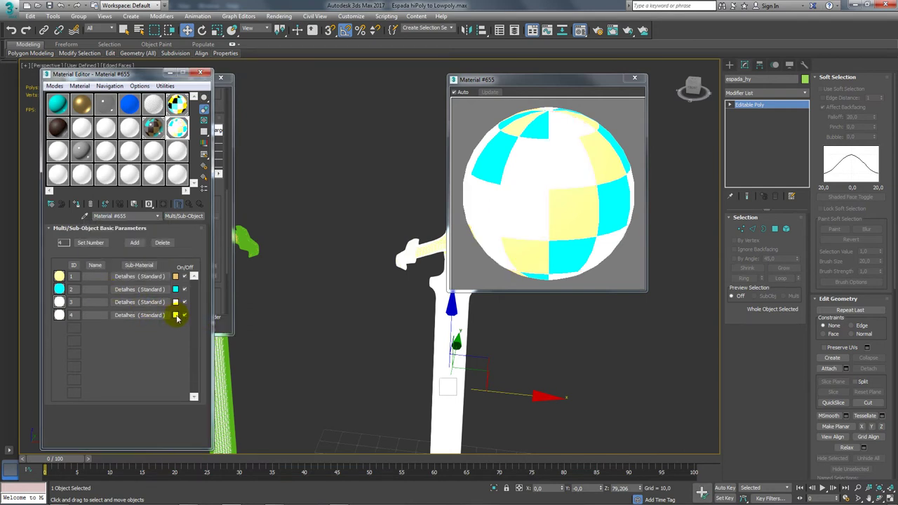
{"action": "right_click", "coordinate": [176, 315]}
{"action": "left_click", "coordinate": [200, 332]}
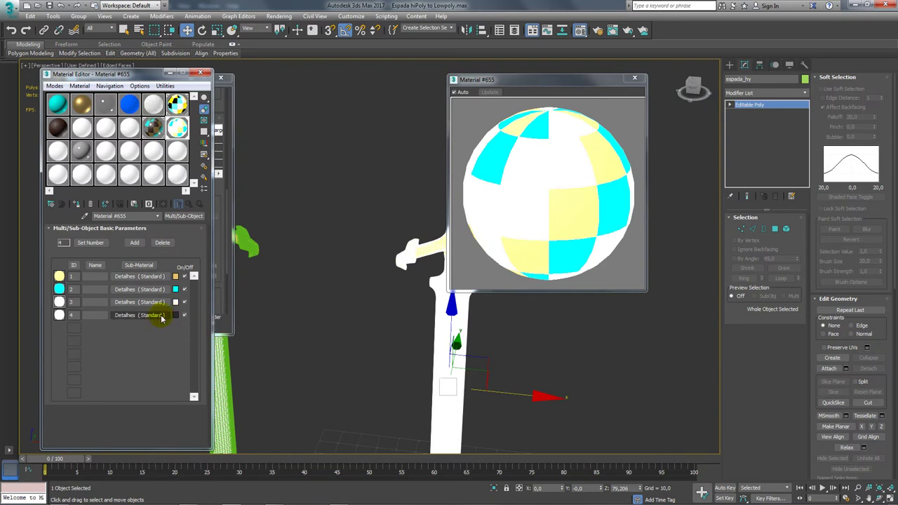
{"action": "left_click", "coordinate": [158, 315]}
{"action": "right_click", "coordinate": [174, 281]}
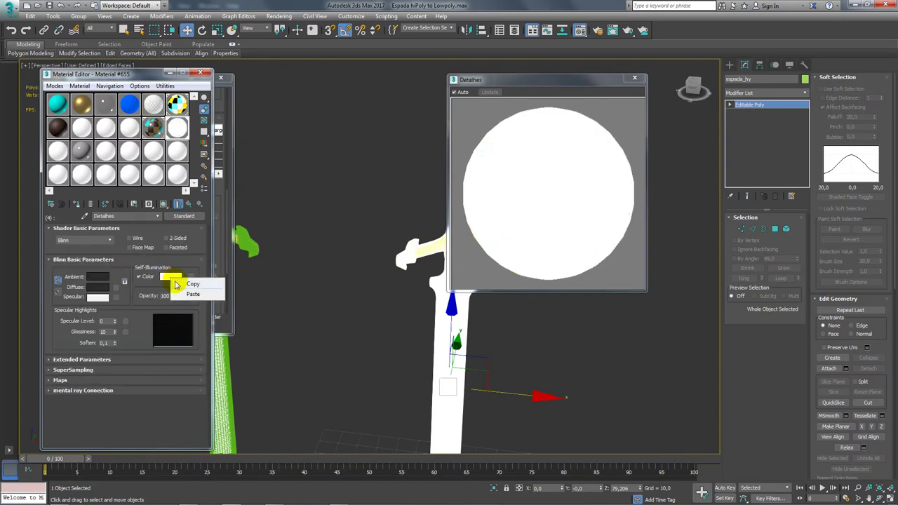
{"action": "left_click", "coordinate": [139, 277]}
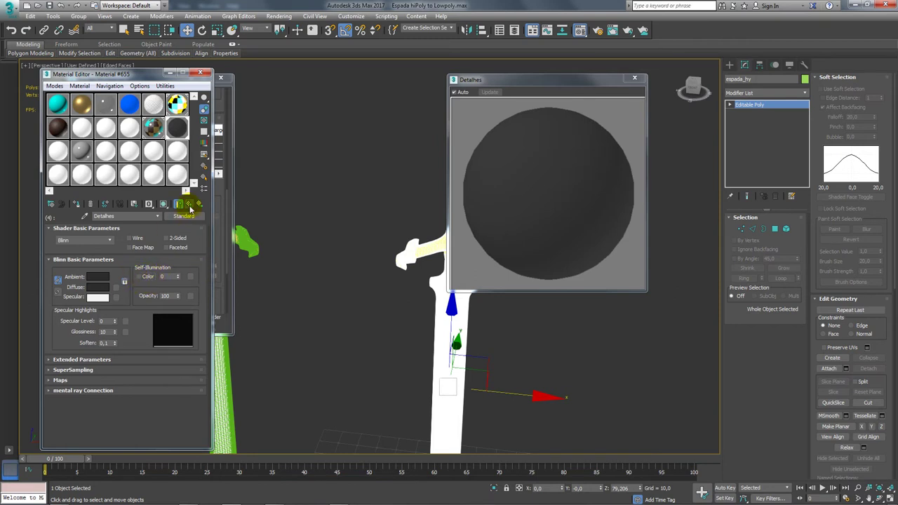
{"action": "left_click", "coordinate": [179, 204]}
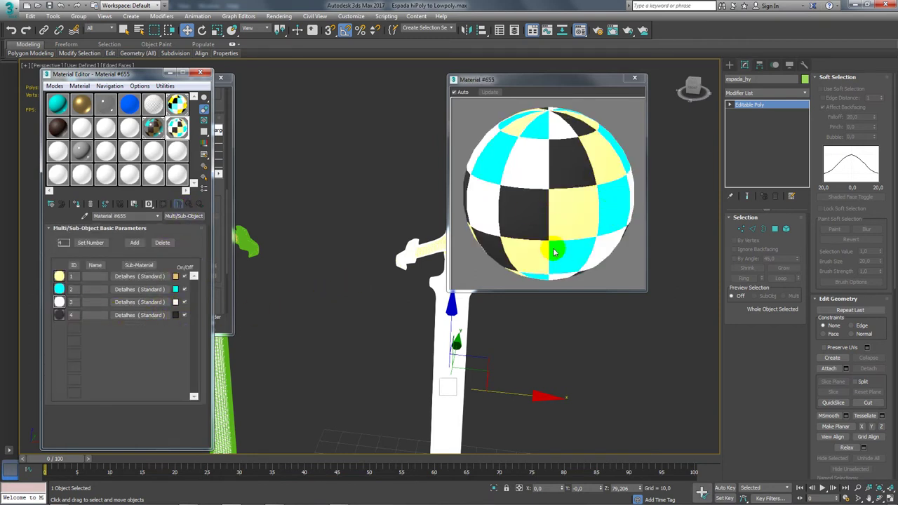
{"action": "left_click_drag", "start_coordinate": [555, 246], "coordinate": [226, 161]}
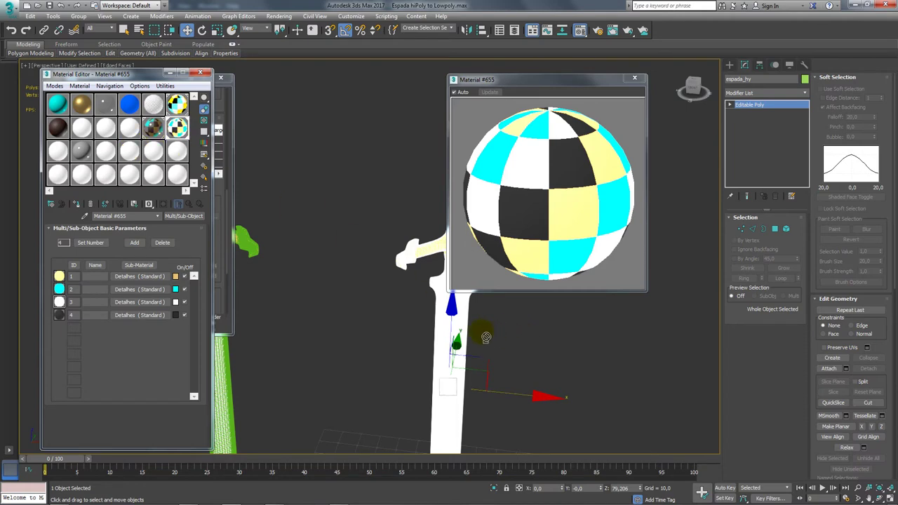
Close the material editor, hide the high-poly sword and select espada_low with its projection
{"action": "left_click", "coordinate": [635, 77]}
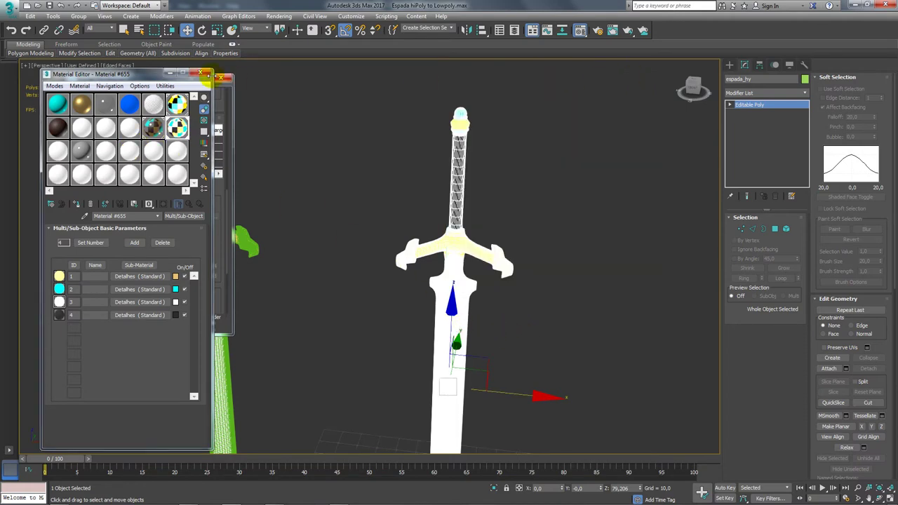
{"action": "left_click", "coordinate": [203, 73]}
{"action": "right_click", "coordinate": [332, 200]}
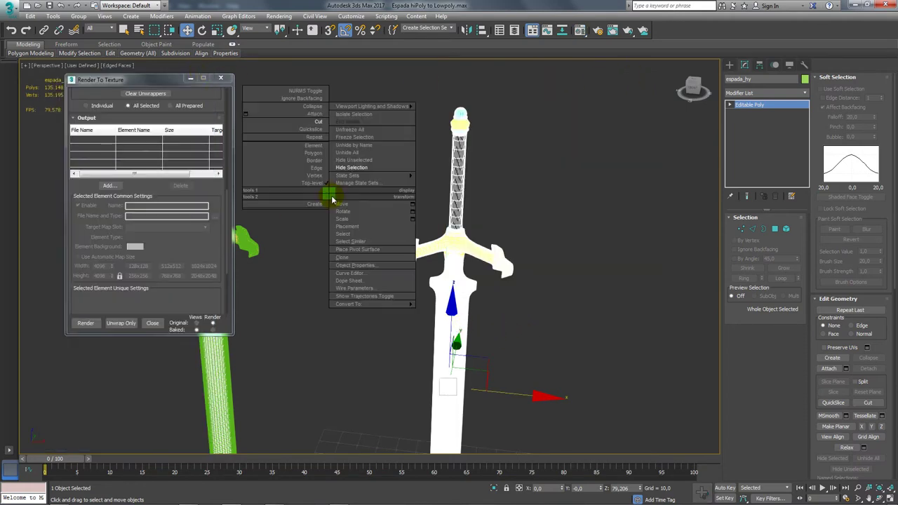
{"action": "left_click", "coordinate": [345, 150]}
{"action": "left_click", "coordinate": [457, 204]}
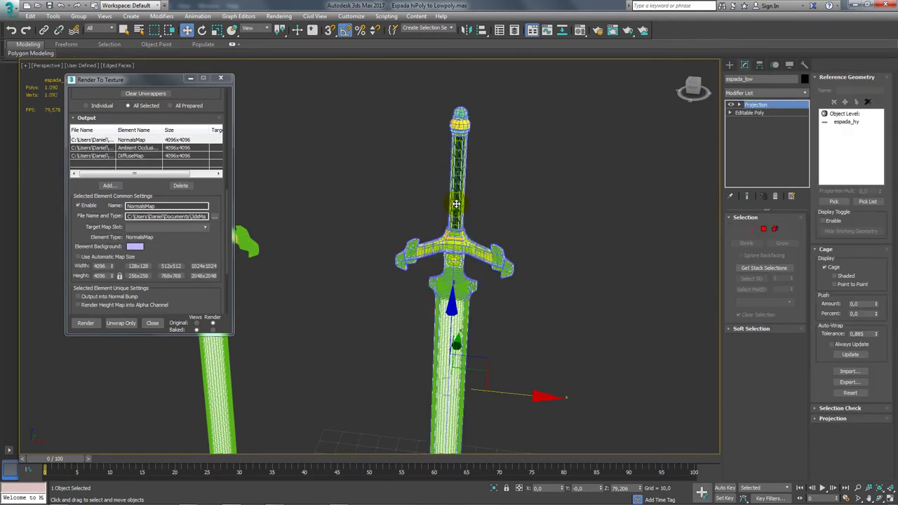
{"action": "double_click", "coordinate": [749, 79]}
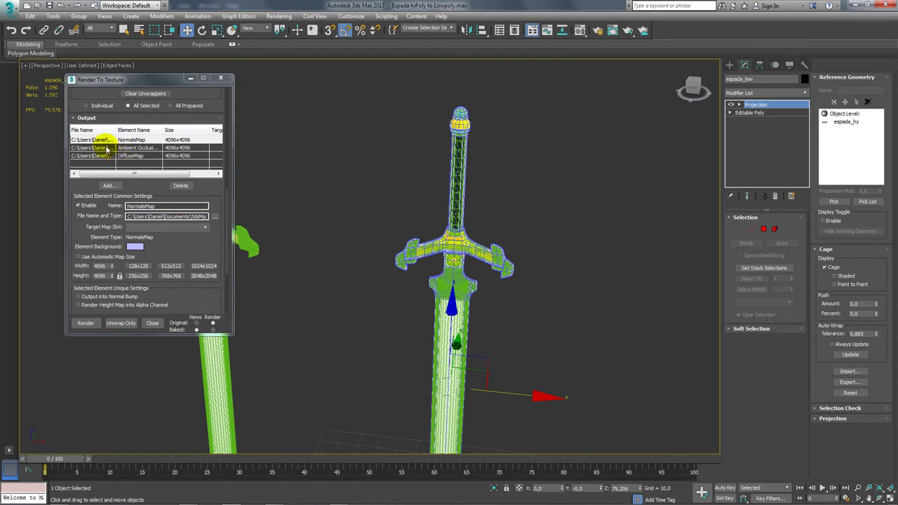
Delete the Ambient Occlusion and NormalsMap output elements so only DiffuseMap remains
{"action": "left_click", "coordinate": [89, 148]}
{"action": "left_click", "coordinate": [180, 186]}
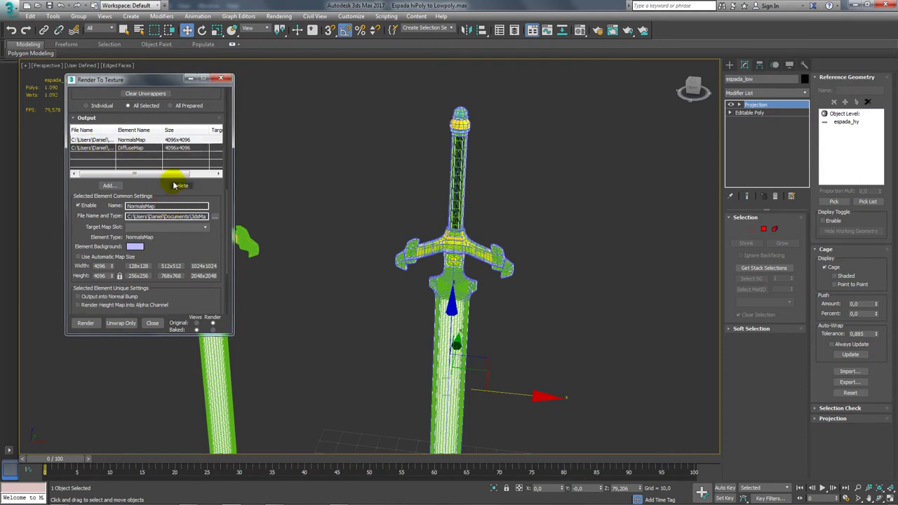
{"action": "left_click", "coordinate": [181, 185]}
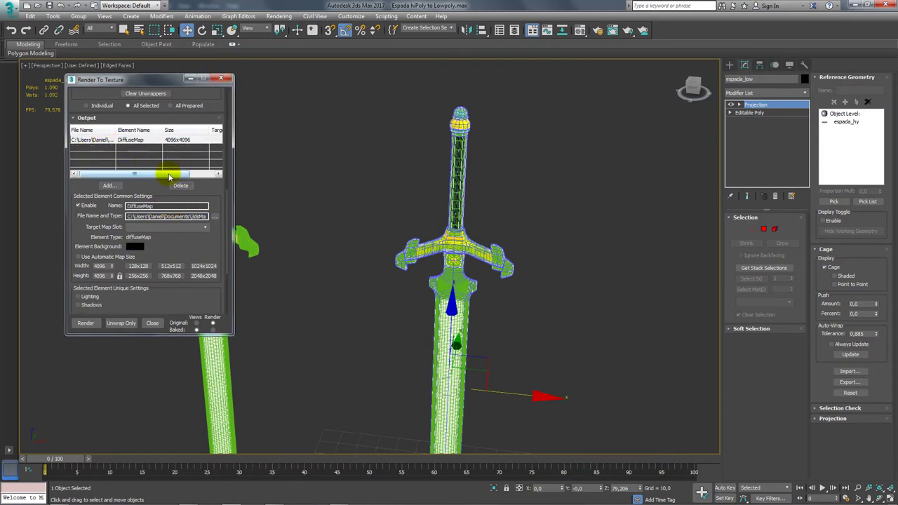
{"action": "scroll", "coordinate": [210, 200], "scroll_direction": "down", "scroll_amount": 1}
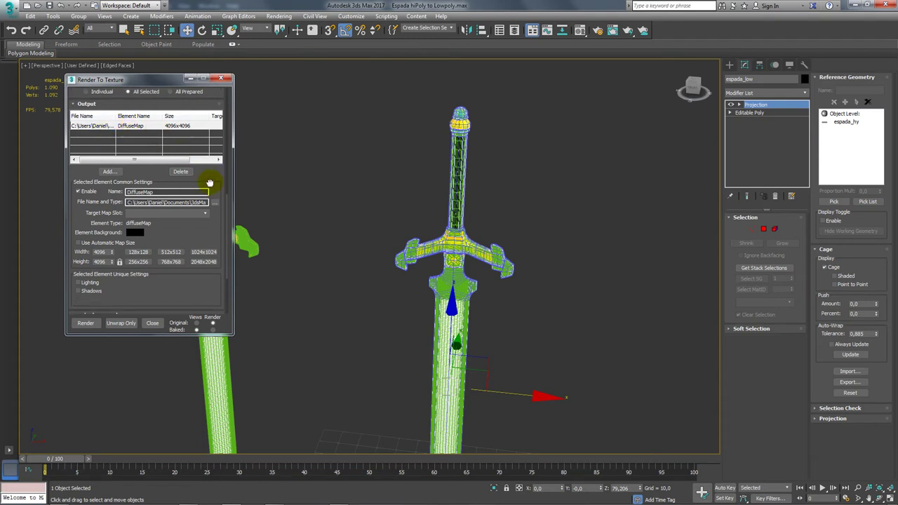
Rename the diffuse bake output file to espada_lowColorMap
{"action": "left_click", "coordinate": [214, 202]}
{"action": "left_click", "coordinate": [229, 275]}
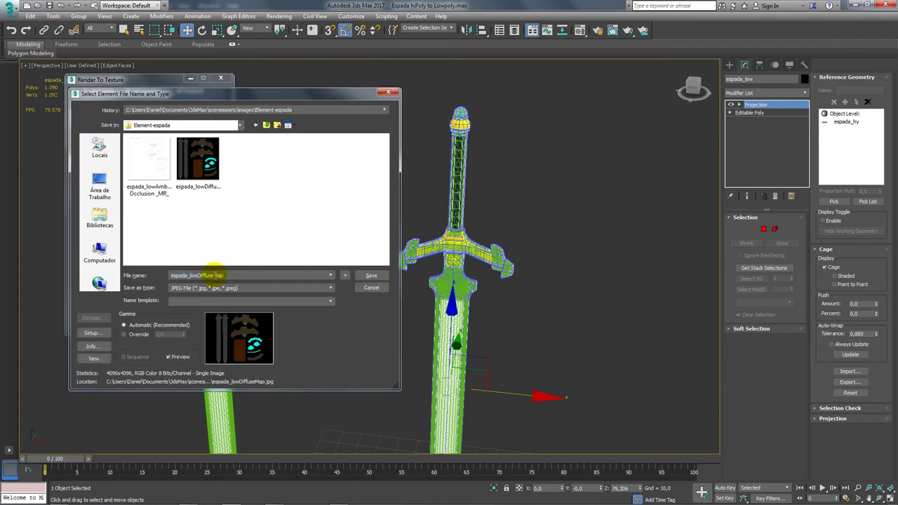
{"action": "left_click_drag", "start_coordinate": [199, 276], "coordinate": [213, 275]}
{"action": "type", "text": "Color"}
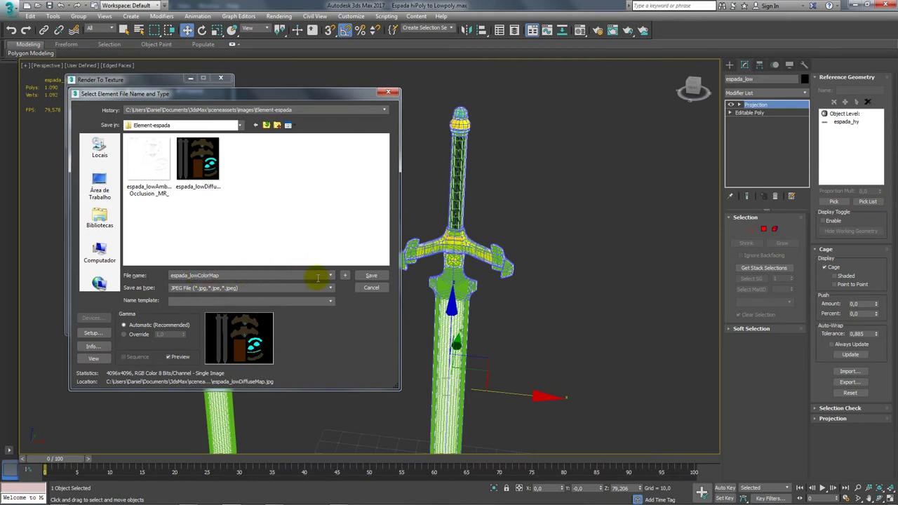
{"action": "left_click", "coordinate": [368, 277]}
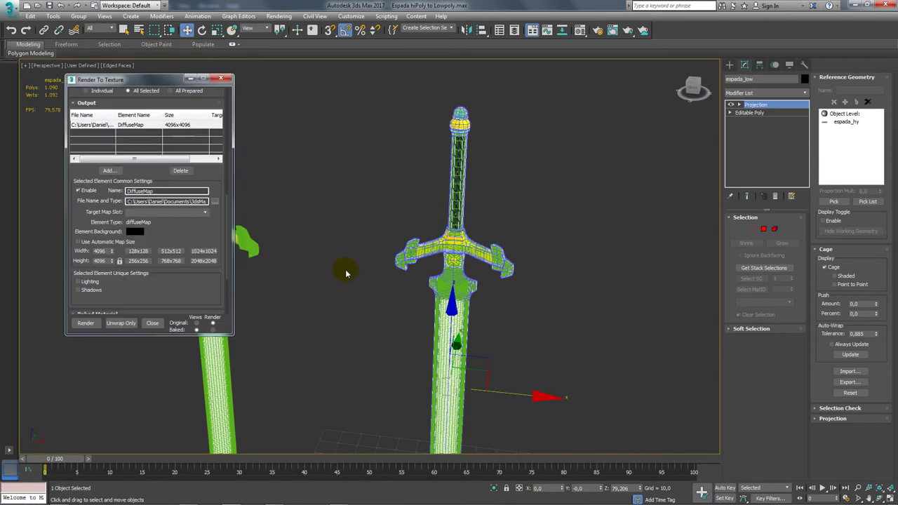
Launch the DiffuseMap-only bake from Render To Texture
{"action": "left_click_drag", "start_coordinate": [190, 290], "coordinate": [203, 156]}
{"action": "scroll", "coordinate": [196, 215], "scroll_direction": "down", "scroll_amount": 1}
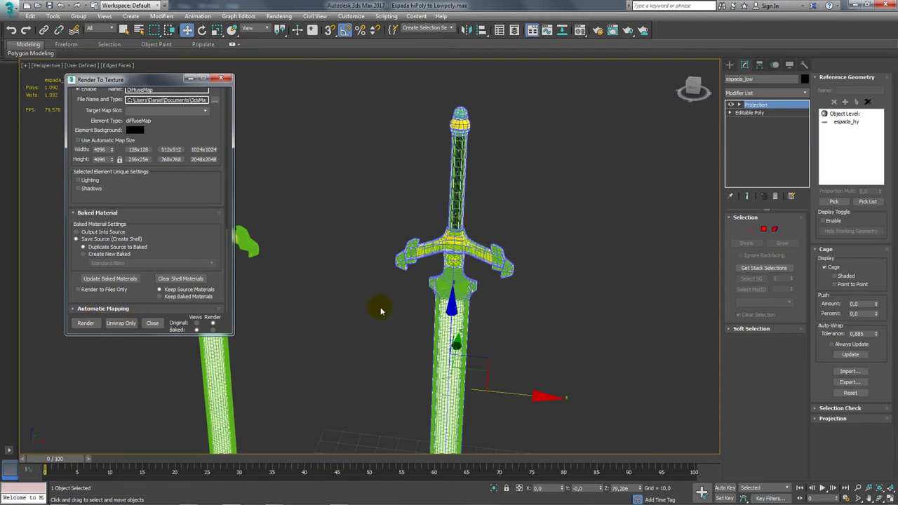
{"action": "left_click", "coordinate": [86, 324]}
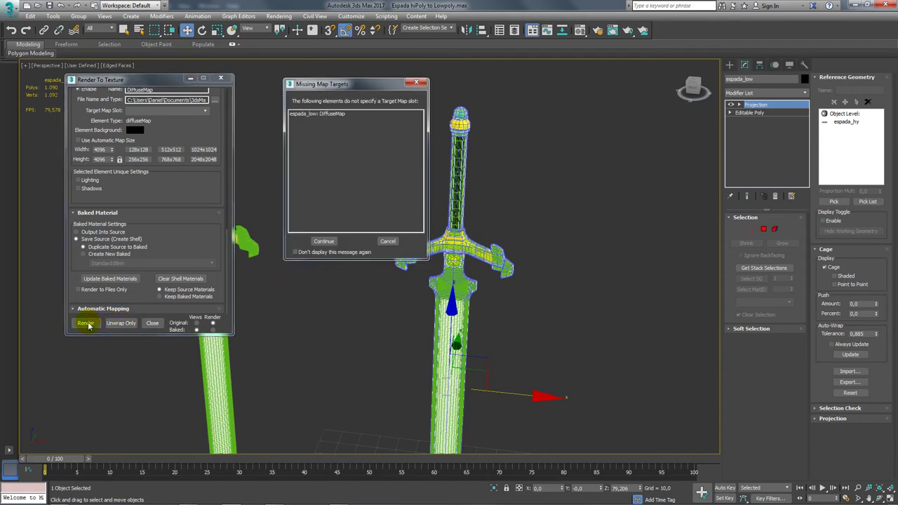
Continue past the Missing Map Targets warning, let the bake finish, and close its result window
{"action": "left_click", "coordinate": [324, 241]}
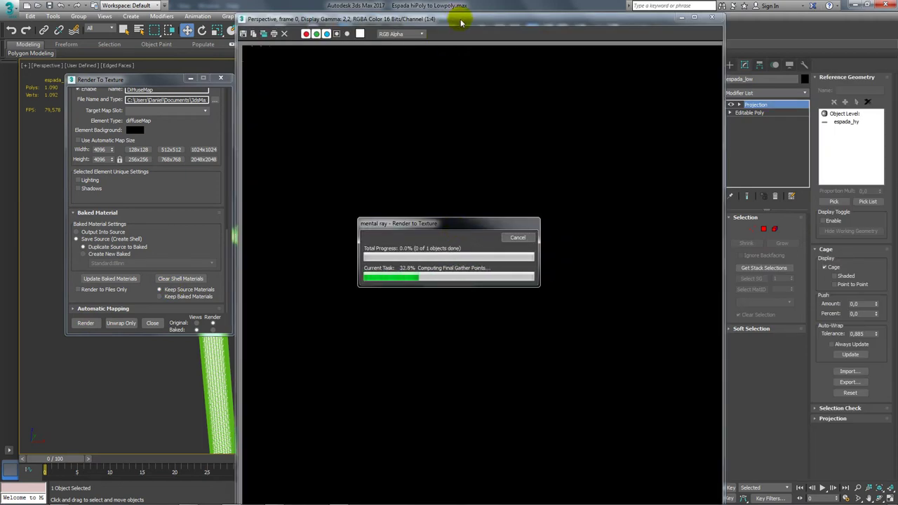
{"action": "left_click_drag", "start_coordinate": [461, 23], "coordinate": [451, 14]}
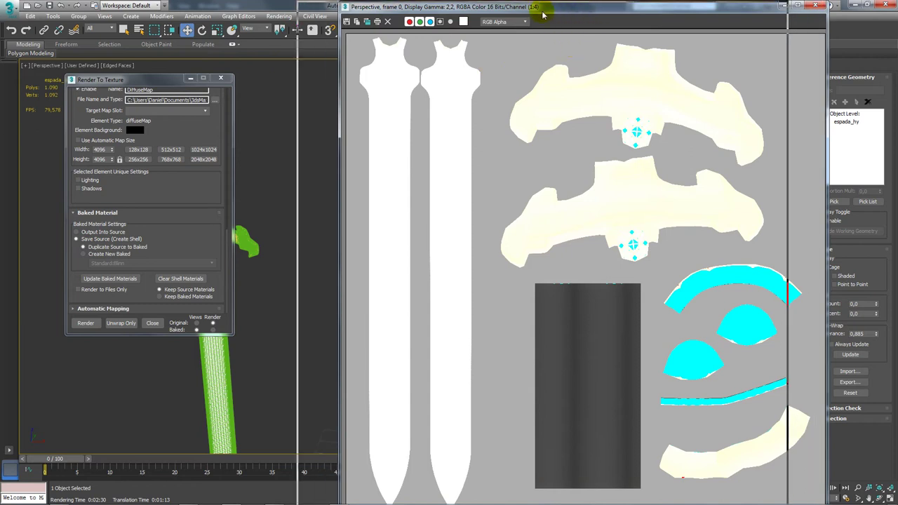
{"action": "left_click_drag", "start_coordinate": [596, 6], "coordinate": [527, 10]}
{"action": "left_click", "coordinate": [749, 10]}
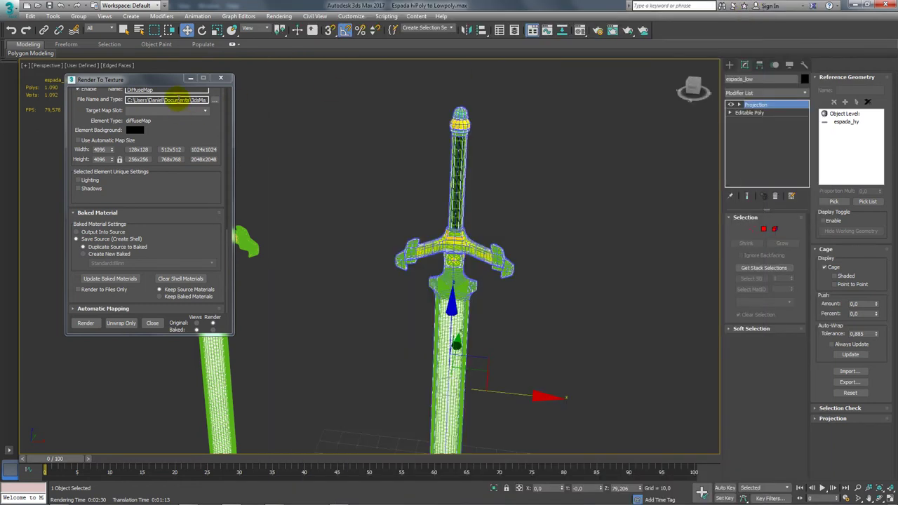
Close Render To Texture and move espada_low right to reveal the high-poly sword
{"action": "left_click", "coordinate": [220, 78]}
{"action": "left_click", "coordinate": [312, 142]}
{"action": "middle_click_drag", "start_coordinate": [305, 219], "coordinate": [315, 174], "text": "alt"}
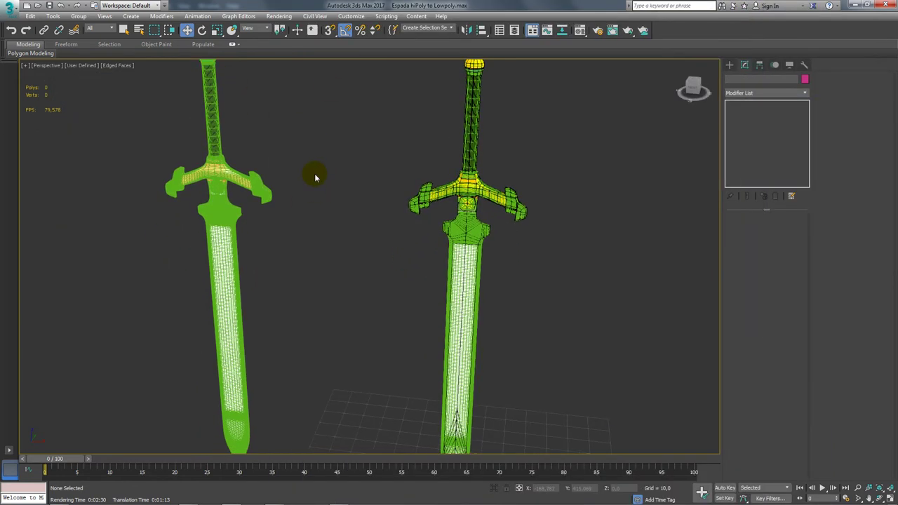
{"action": "left_click", "coordinate": [460, 202]}
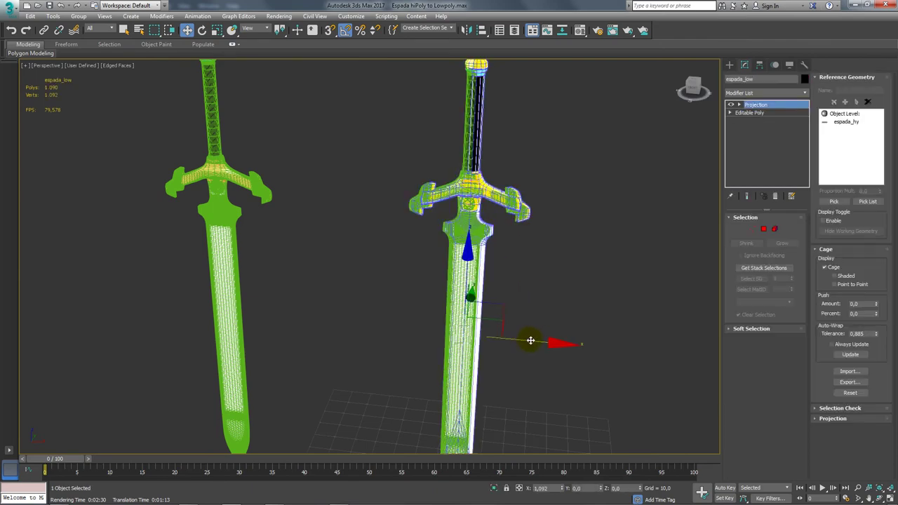
{"action": "left_click_drag", "start_coordinate": [527, 337], "coordinate": [696, 369]}
{"action": "middle_click_drag", "start_coordinate": [695, 369], "coordinate": [619, 251], "text": "alt"}
{"action": "scroll", "coordinate": [473, 224], "scroll_direction": "down", "scroll_amount": 3}
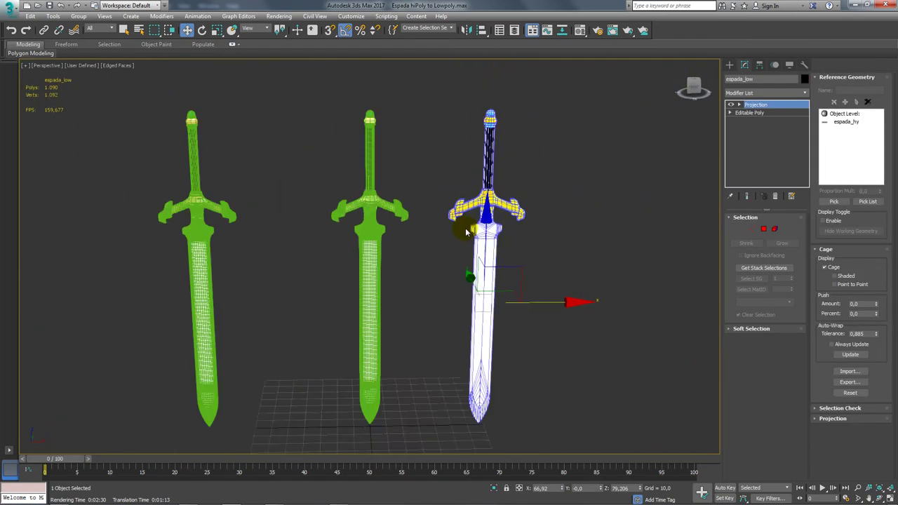
{"action": "scroll", "coordinate": [327, 185], "scroll_direction": "down", "scroll_amount": 2}
Undo the accidental deletion of the left sword and the earlier sword moves
{"action": "left_click", "coordinate": [327, 211]}
{"action": "key", "text": "Delete"}
{"action": "key", "text": "ctrl+z"}
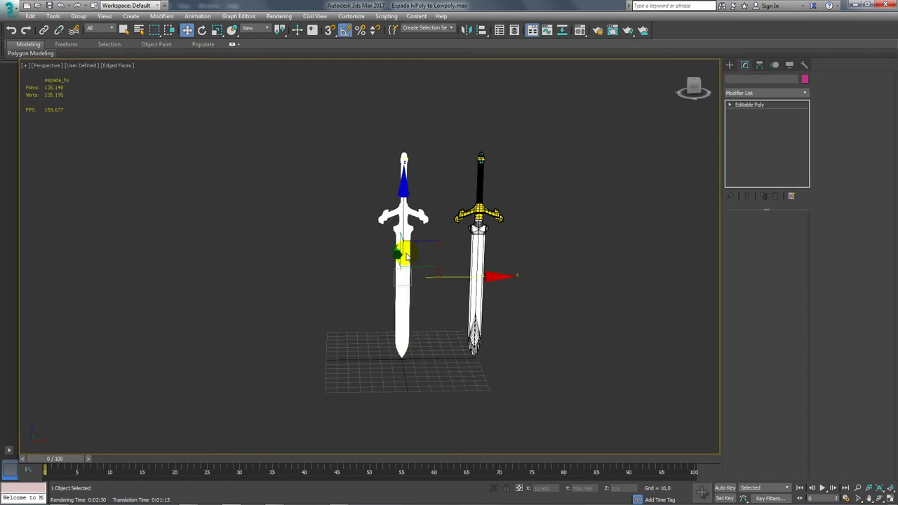
{"action": "key", "text": "ctrl+z"}
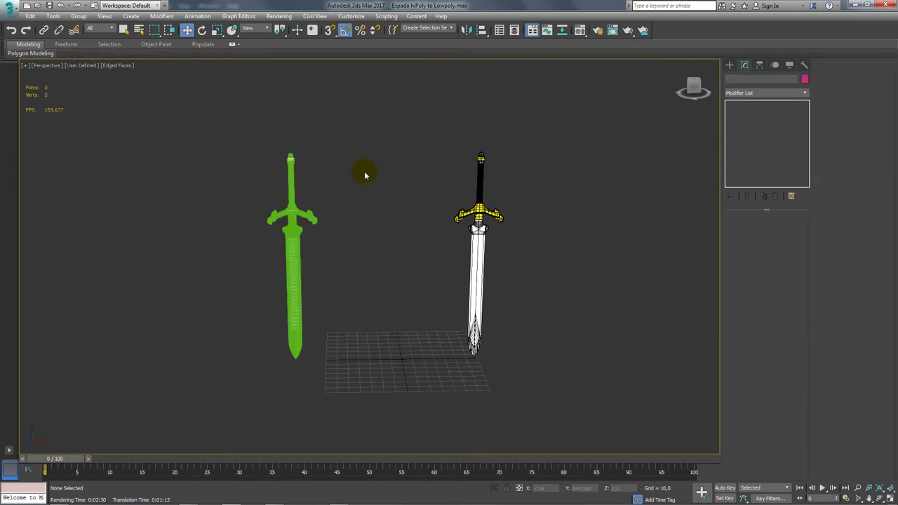
{"action": "key", "text": "ctrl+z"}
{"action": "key", "text": "ctrl+z"}
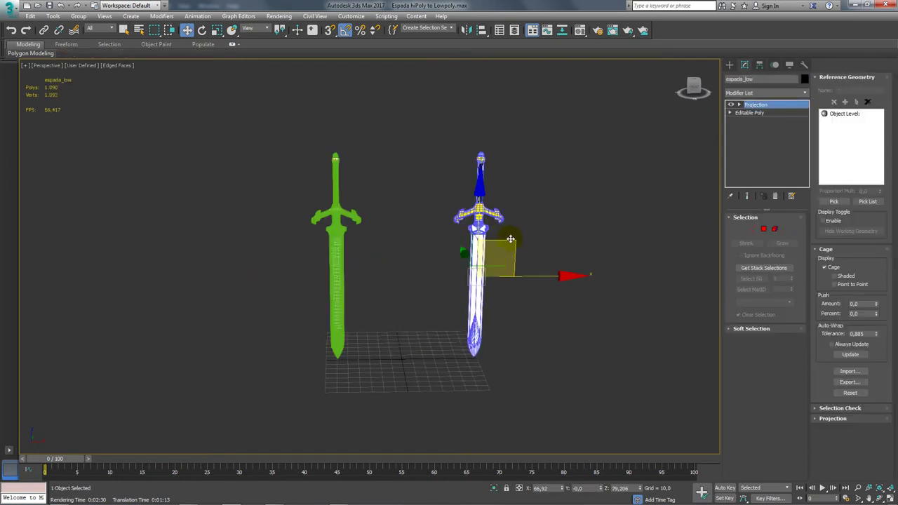
{"action": "key", "text": "ctrl+z"}
{"action": "key", "text": "ctrl+z"}
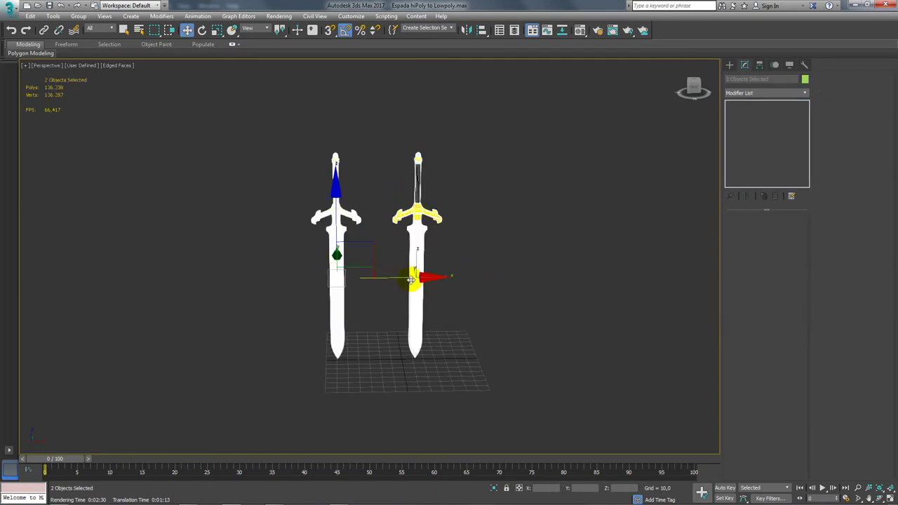
{"action": "key", "text": "ctrl+z"}
{"action": "key", "text": "ctrl+z"}
Orbit around both swords to compare their object colours side by side
{"action": "scroll", "coordinate": [469, 225], "scroll_direction": "up", "scroll_amount": 5}
{"action": "left_click", "coordinate": [480, 191]}
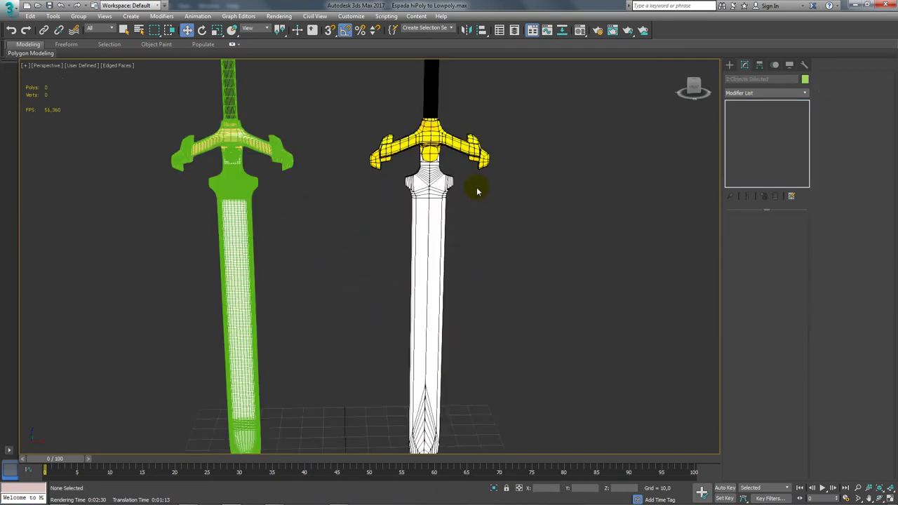
{"action": "middle_click_drag", "start_coordinate": [480, 191], "coordinate": [526, 140], "text": "alt"}
{"action": "scroll", "coordinate": [515, 136], "scroll_direction": "up", "scroll_amount": 4}
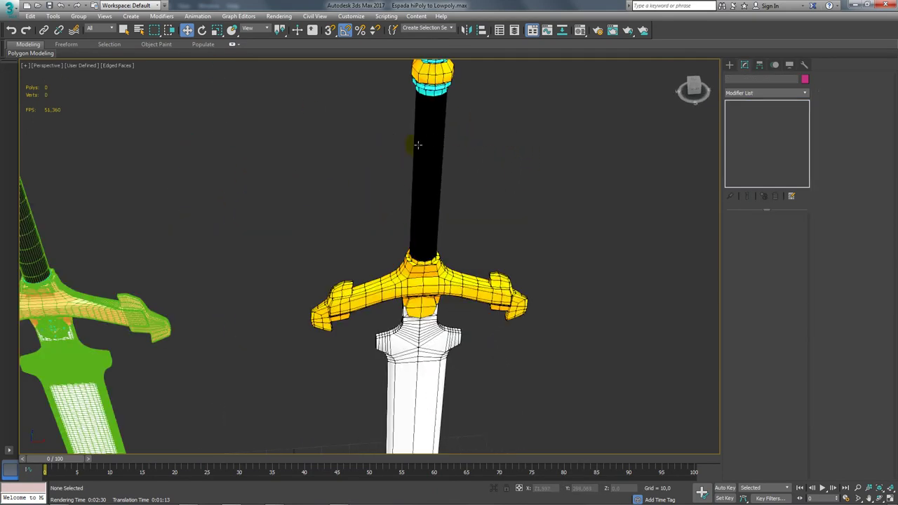
{"action": "scroll", "coordinate": [417, 144], "scroll_direction": "down", "scroll_amount": 3}
{"action": "mouse_move", "coordinate": [417, 212]}
{"action": "middle_mouse_down", "text": "alt"}
{"action": "mouse_move", "coordinate": [435, 288]}
{"action": "mouse_move", "coordinate": [466, 235]}
{"action": "middle_mouse_up", "text": "alt"}
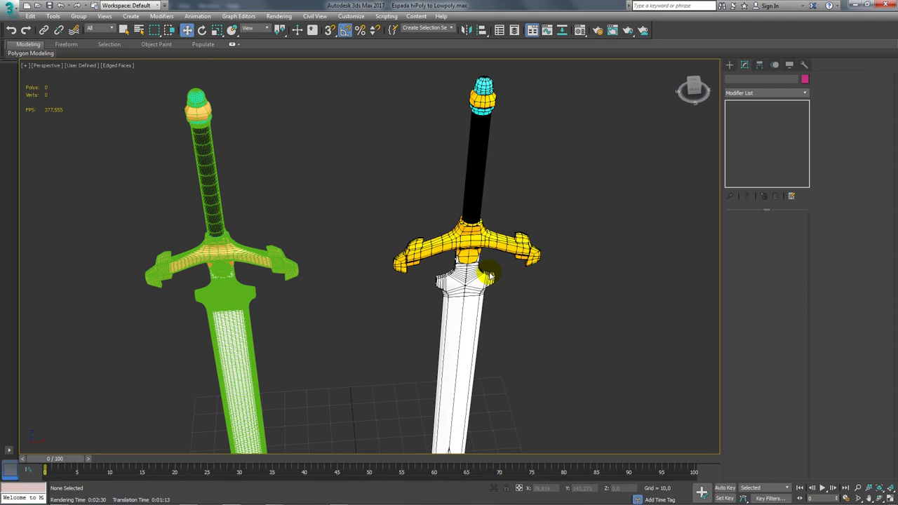
{"action": "left_click", "coordinate": [475, 286]}
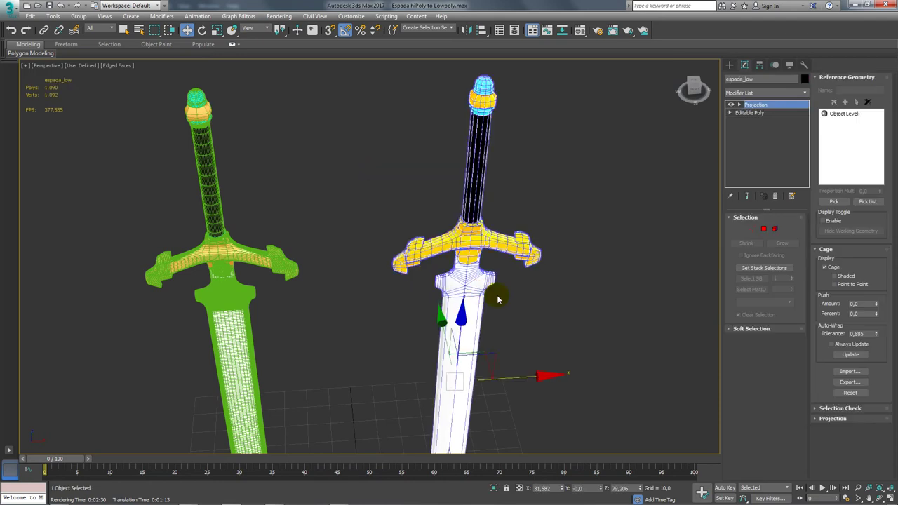
{"action": "left_click", "coordinate": [604, 298]}
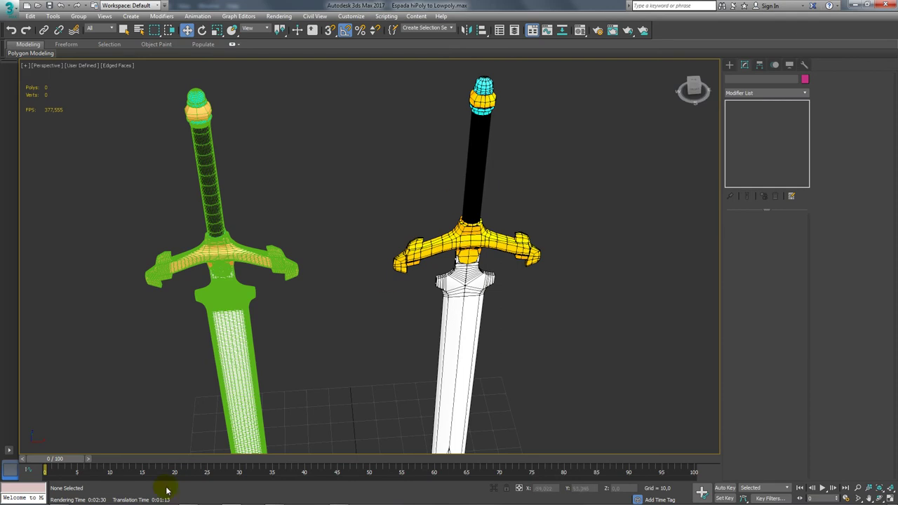
Open espada_lowColorMap from the baked textures folder in Windows Photo Viewer
{"action": "left_click", "coordinate": [56, 496]}
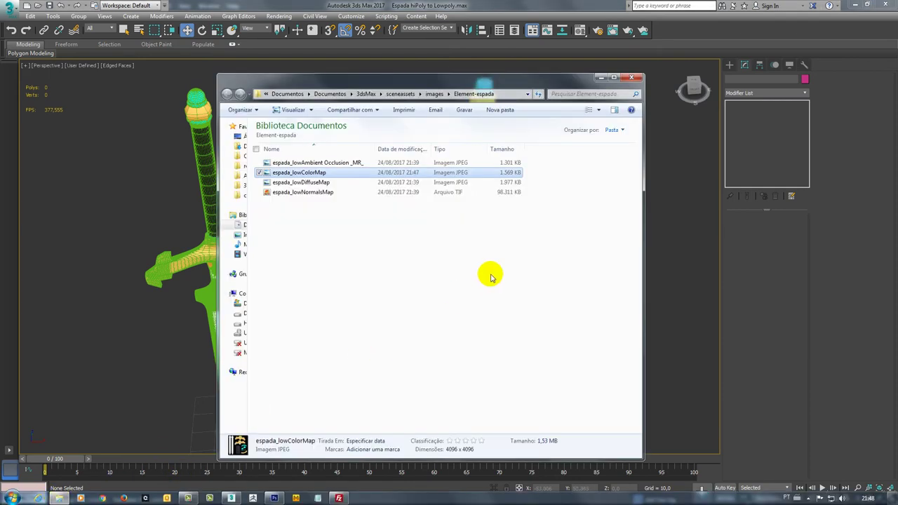
{"action": "left_click", "coordinate": [309, 163]}
{"action": "left_click", "coordinate": [302, 172]}
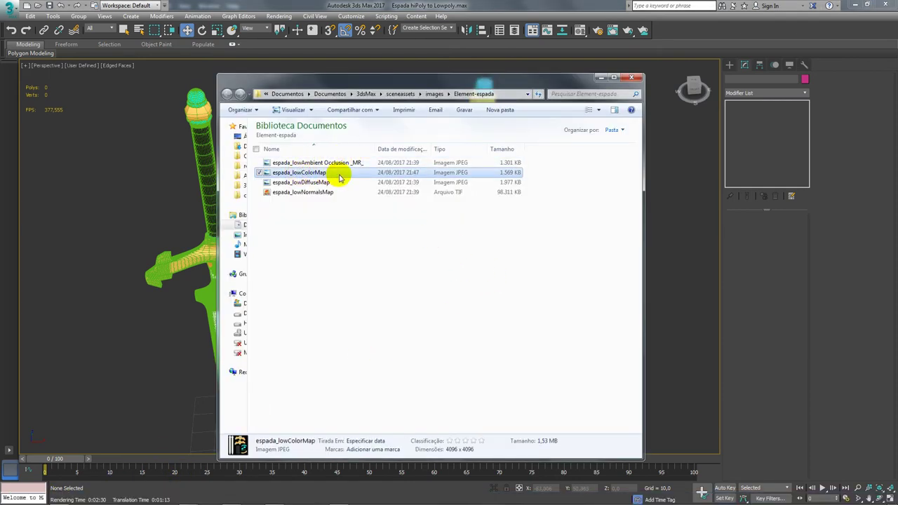
{"action": "double_click", "coordinate": [299, 175]}
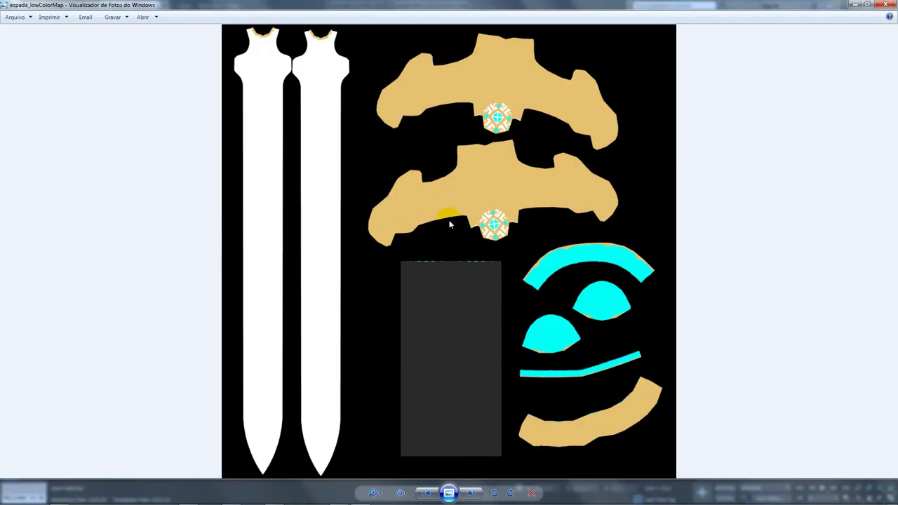
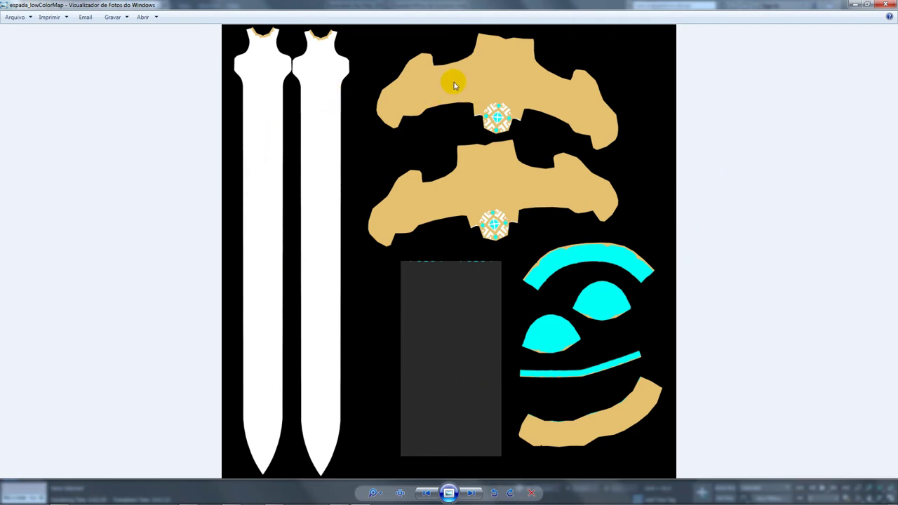
Close the color map and inspect the baked ambient occlusion map zoomed in
{"action": "left_click", "coordinate": [884, 5]}
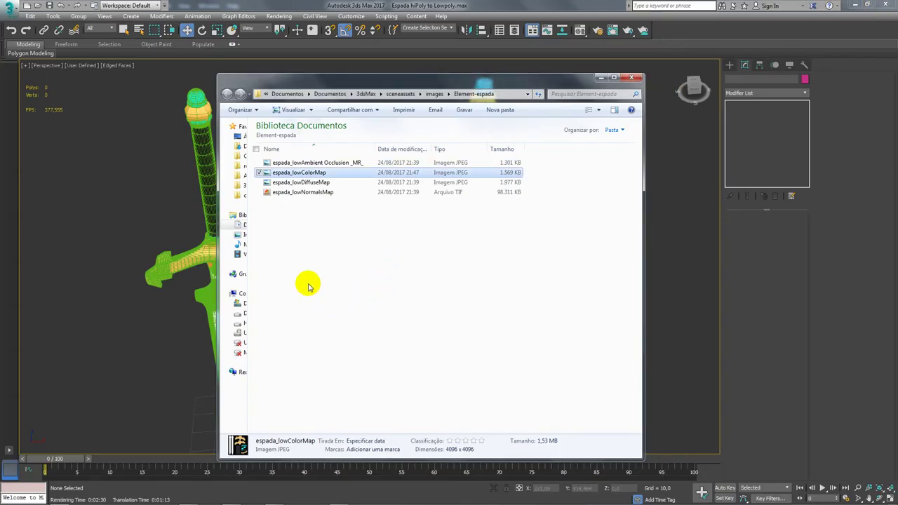
{"action": "double_click", "coordinate": [295, 164]}
{"action": "scroll", "coordinate": [471, 199], "scroll_direction": "up", "scroll_amount": 2}
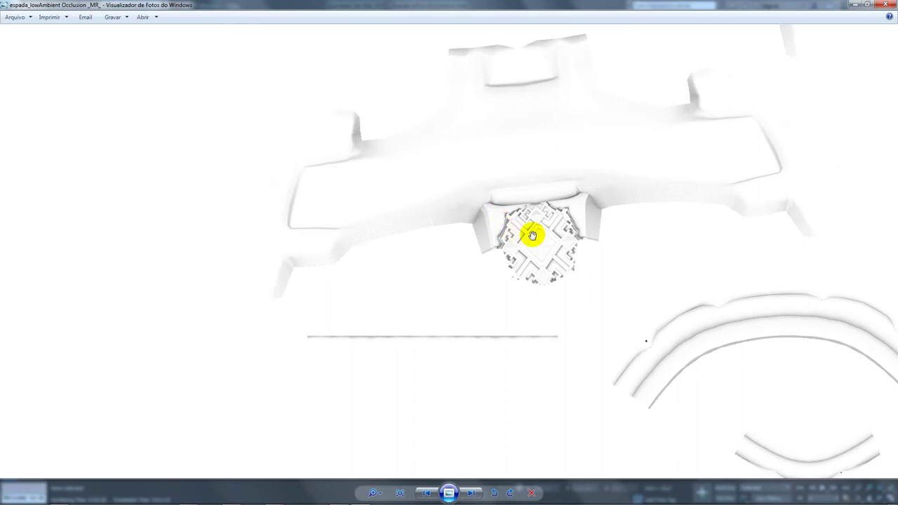
{"action": "scroll", "coordinate": [541, 235], "scroll_direction": "up", "scroll_amount": 1}
{"action": "scroll", "coordinate": [546, 234], "scroll_direction": "up", "scroll_amount": 1}
{"action": "scroll", "coordinate": [546, 234], "scroll_direction": "down", "scroll_amount": 4}
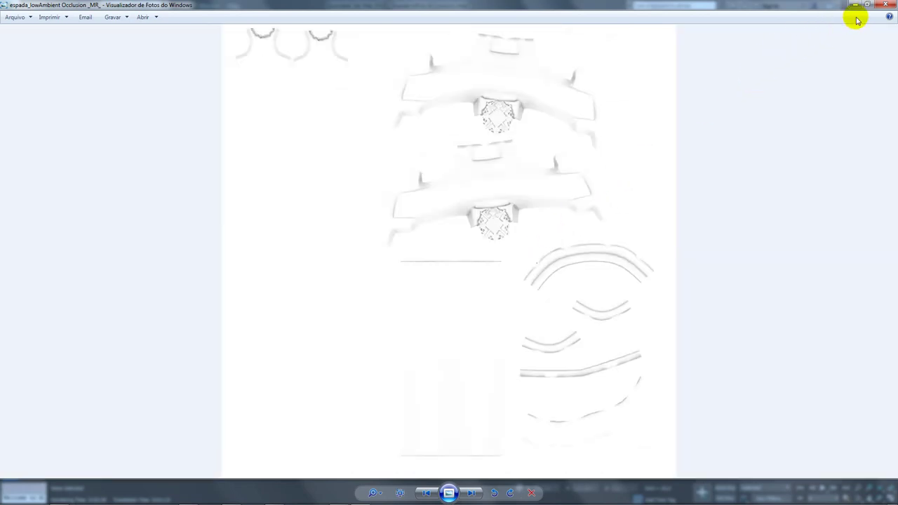
{"action": "left_click", "coordinate": [884, 5]}
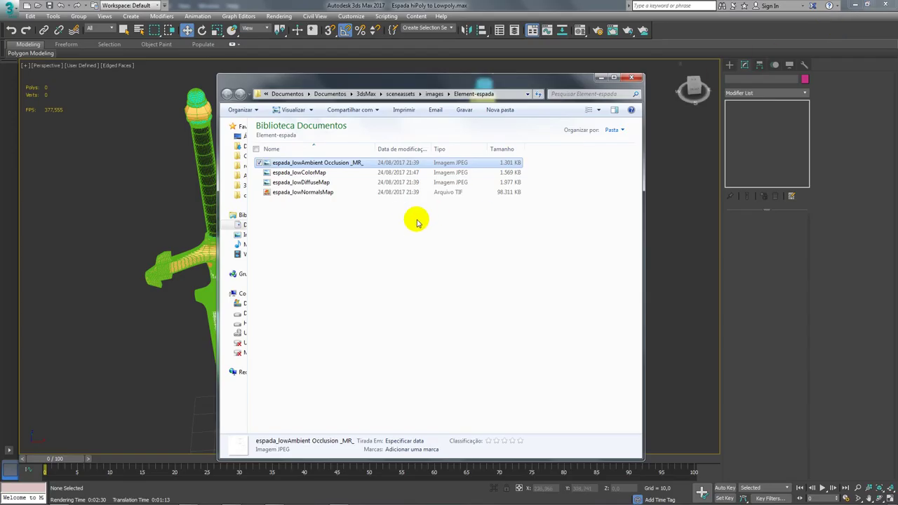
Inspect the baked diffuse map zoomed in, then close the viewer
{"action": "double_click", "coordinate": [295, 182]}
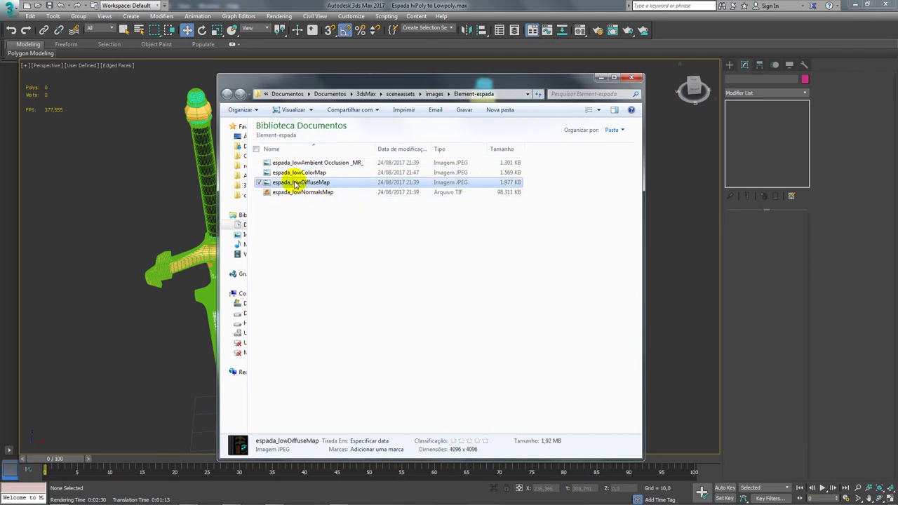
{"action": "scroll", "coordinate": [458, 218], "scroll_direction": "up", "scroll_amount": 3}
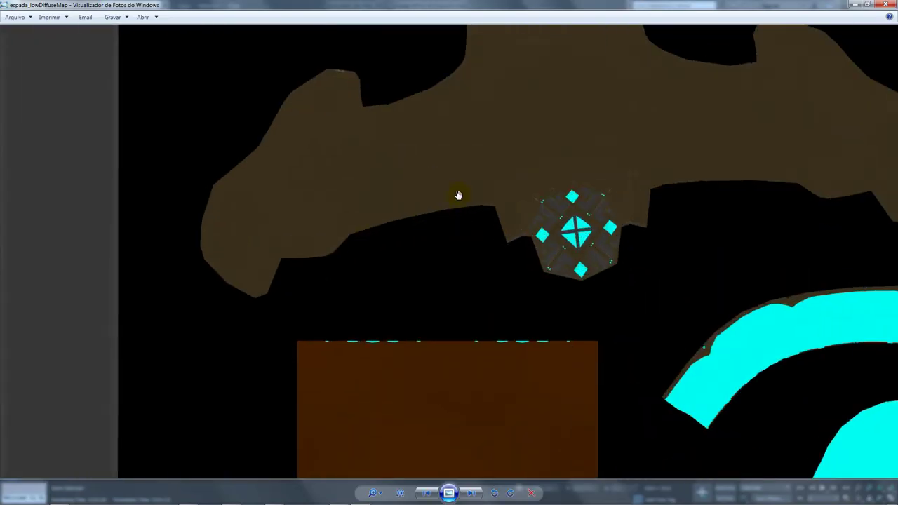
{"action": "scroll", "coordinate": [459, 194], "scroll_direction": "down", "scroll_amount": 3}
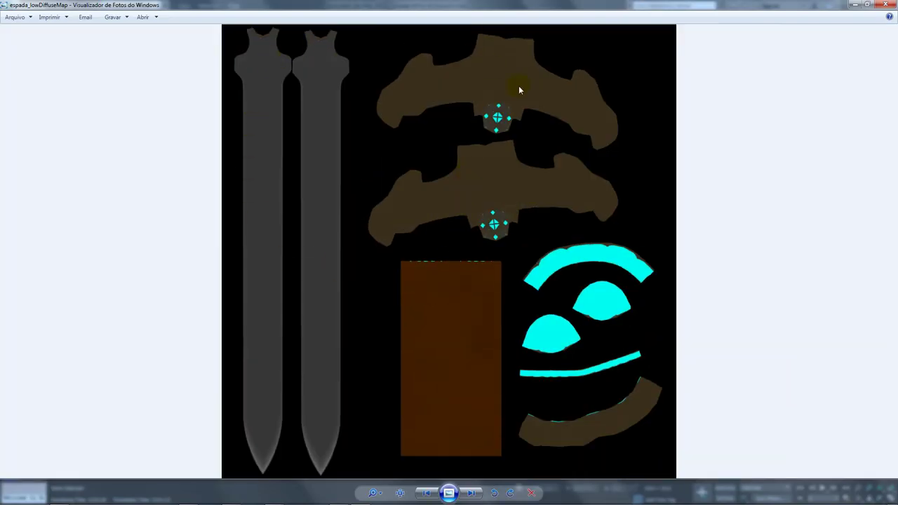
{"action": "left_click", "coordinate": [887, 7]}
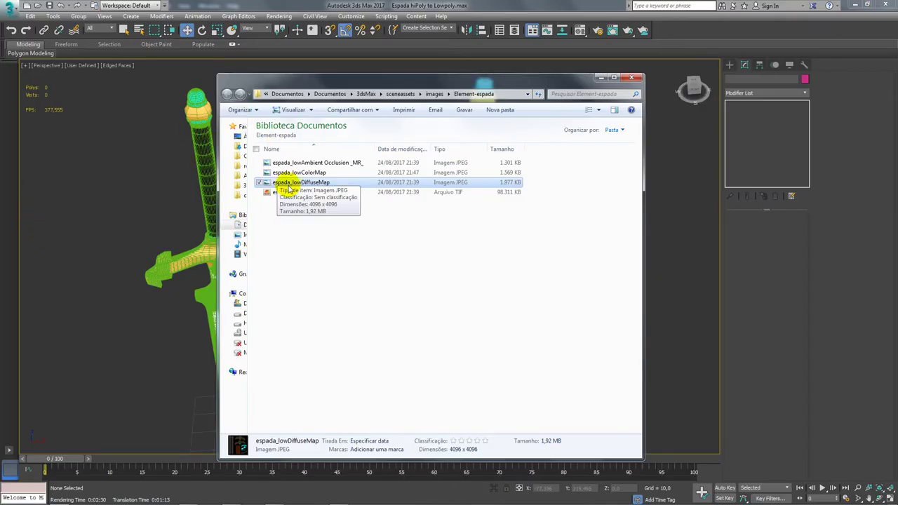
Open espada_lowNormalsMap and zoom in and out around the gem
{"action": "double_click", "coordinate": [292, 194]}
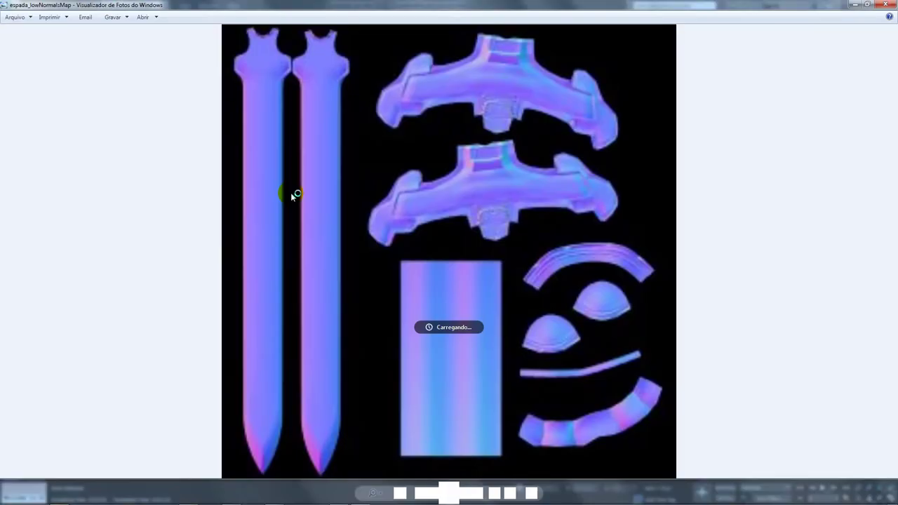
{"action": "scroll", "coordinate": [474, 218], "scroll_direction": "up", "scroll_amount": 2}
{"action": "scroll", "coordinate": [475, 218], "scroll_direction": "up", "scroll_amount": 1}
{"action": "scroll", "coordinate": [512, 207], "scroll_direction": "up", "scroll_amount": 2}
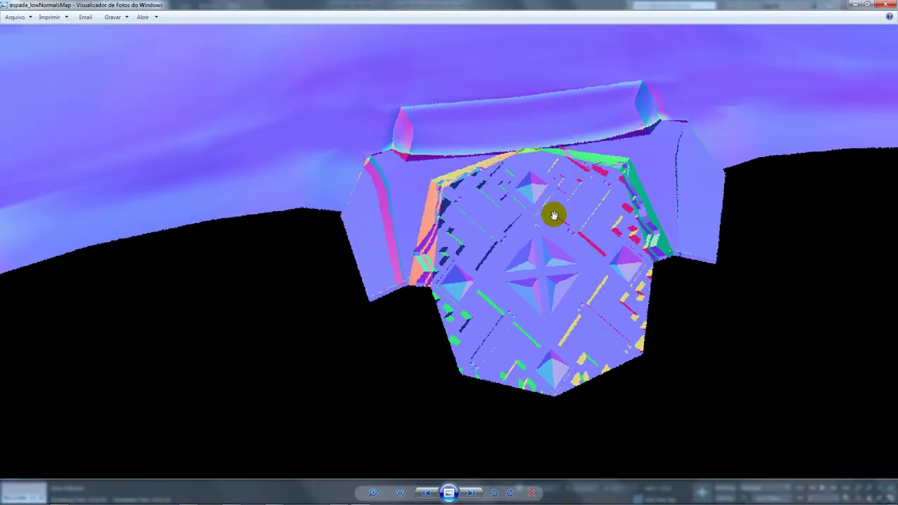
{"action": "scroll", "coordinate": [554, 216], "scroll_direction": "down", "scroll_amount": 3}
{"action": "scroll", "coordinate": [557, 219], "scroll_direction": "down", "scroll_amount": 2}
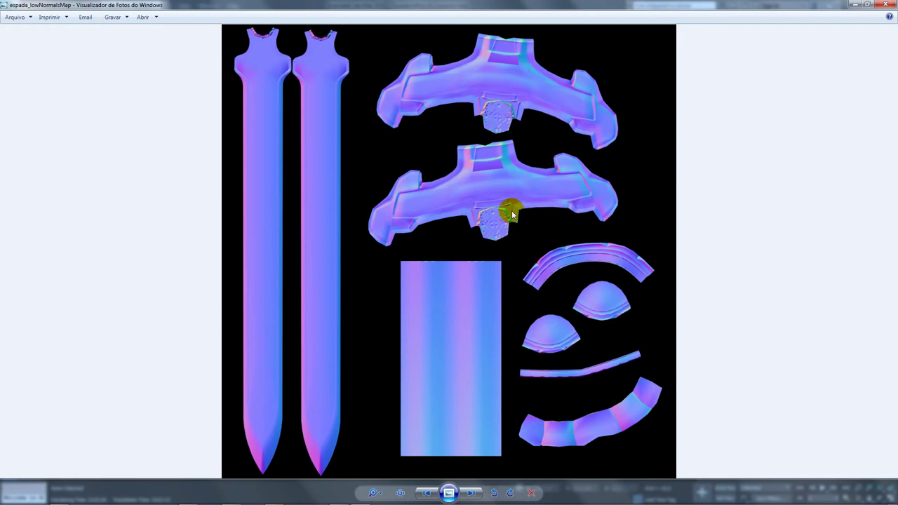
{"action": "scroll", "coordinate": [512, 210], "scroll_direction": "up", "scroll_amount": 2}
{"action": "scroll", "coordinate": [512, 237], "scroll_direction": "up", "scroll_amount": 2}
{"action": "scroll", "coordinate": [561, 239], "scroll_direction": "up", "scroll_amount": 1}
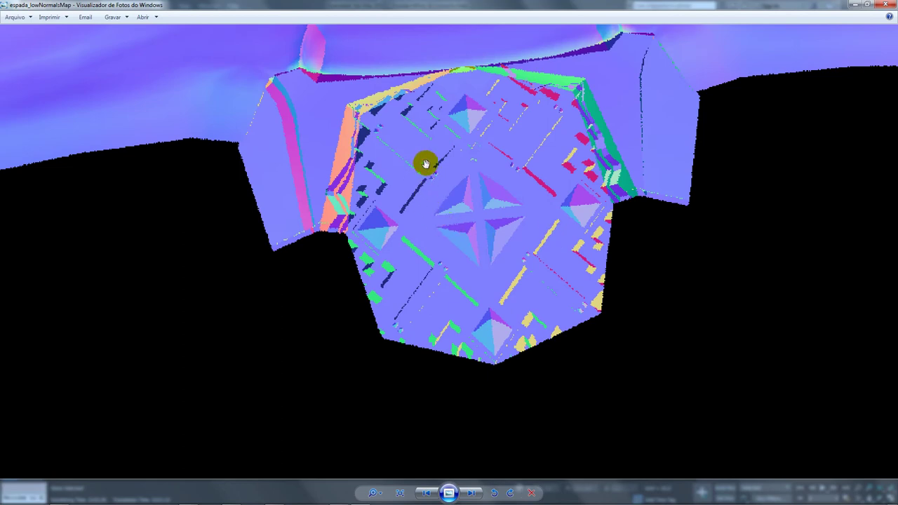
{"action": "scroll", "coordinate": [470, 205], "scroll_direction": "down", "scroll_amount": 3}
{"action": "scroll", "coordinate": [472, 205], "scroll_direction": "up", "scroll_amount": 3}
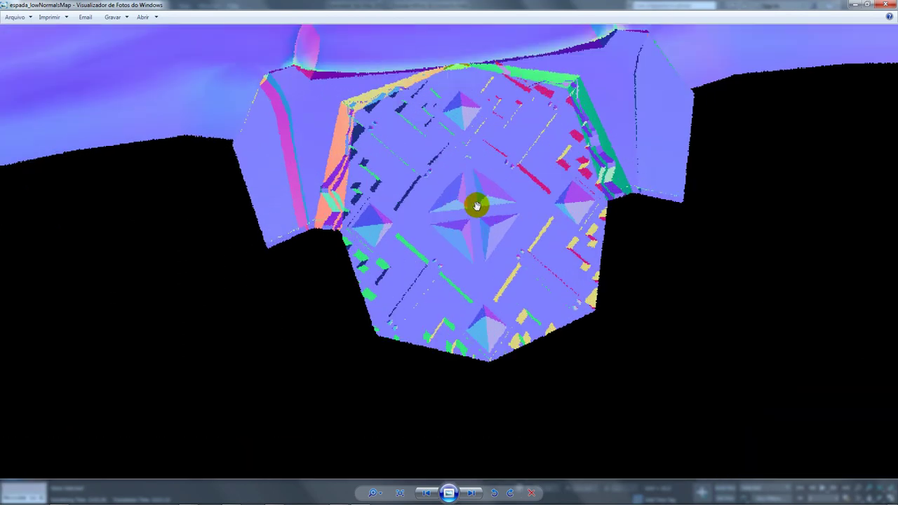
{"action": "scroll", "coordinate": [513, 202], "scroll_direction": "down", "scroll_amount": 2}
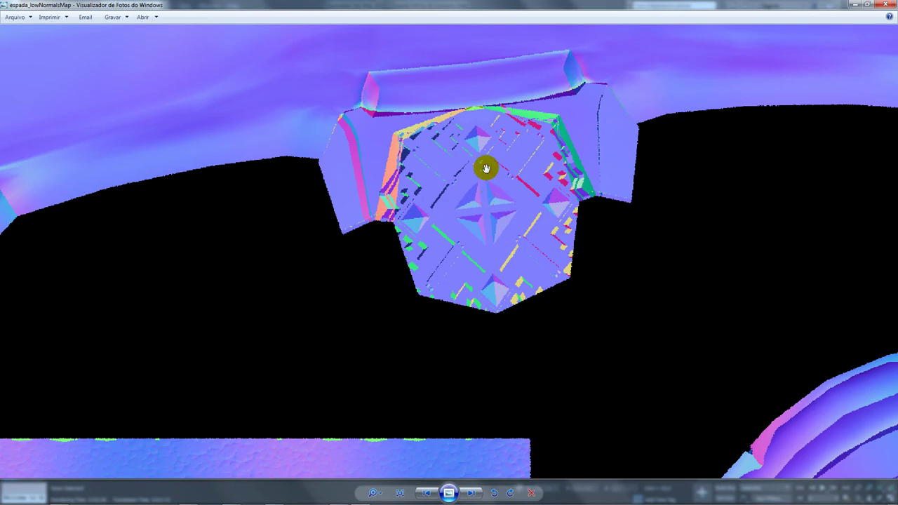
{"action": "scroll", "coordinate": [484, 172], "scroll_direction": "down", "scroll_amount": 2}
{"action": "scroll", "coordinate": [486, 169], "scroll_direction": "down", "scroll_amount": 2}
{"action": "scroll", "coordinate": [498, 175], "scroll_direction": "down", "scroll_amount": 2}
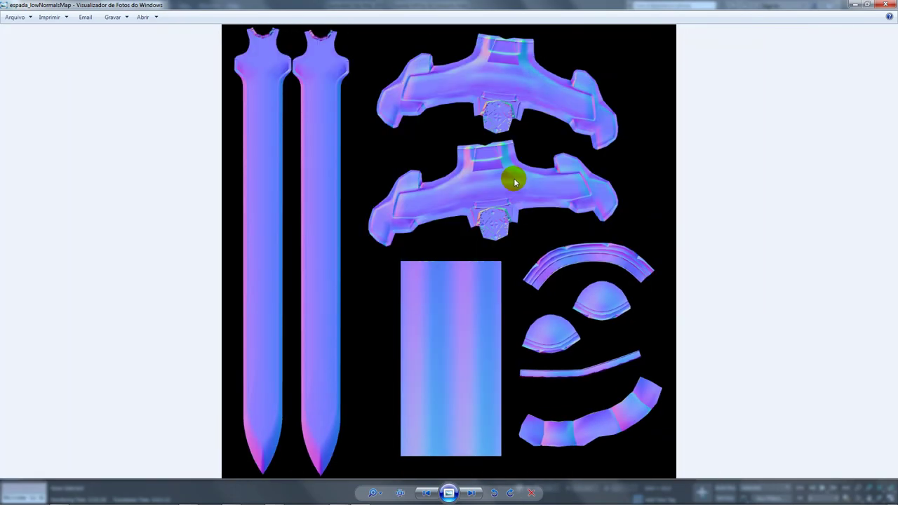
{"action": "scroll", "coordinate": [523, 193], "scroll_direction": "up", "scroll_amount": 3}
{"action": "scroll", "coordinate": [537, 260], "scroll_direction": "up", "scroll_amount": 2}
{"action": "scroll", "coordinate": [520, 277], "scroll_direction": "down", "scroll_amount": 1}
{"action": "scroll", "coordinate": [515, 284], "scroll_direction": "down", "scroll_amount": 3}
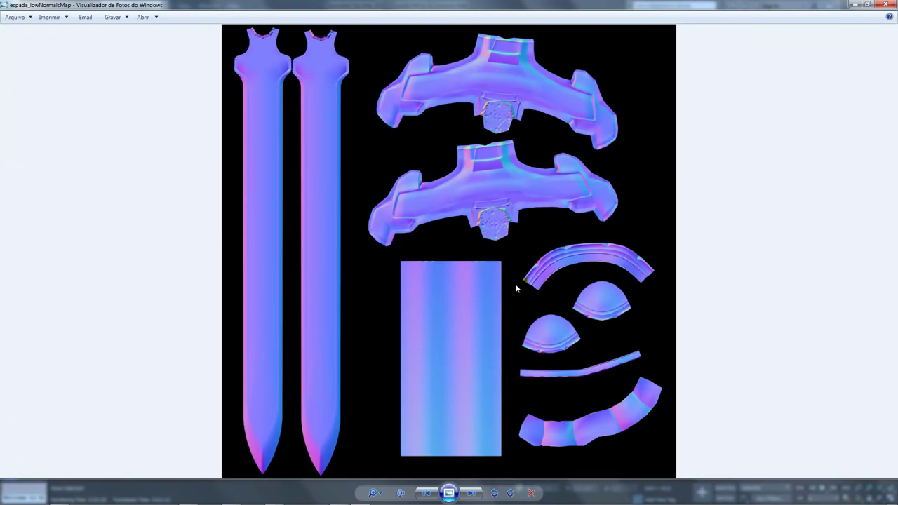
Rotate the normal map upside down, zoom in on it, then rotate it back to upright
{"action": "left_click", "coordinate": [510, 495]}
{"action": "left_click", "coordinate": [510, 494]}
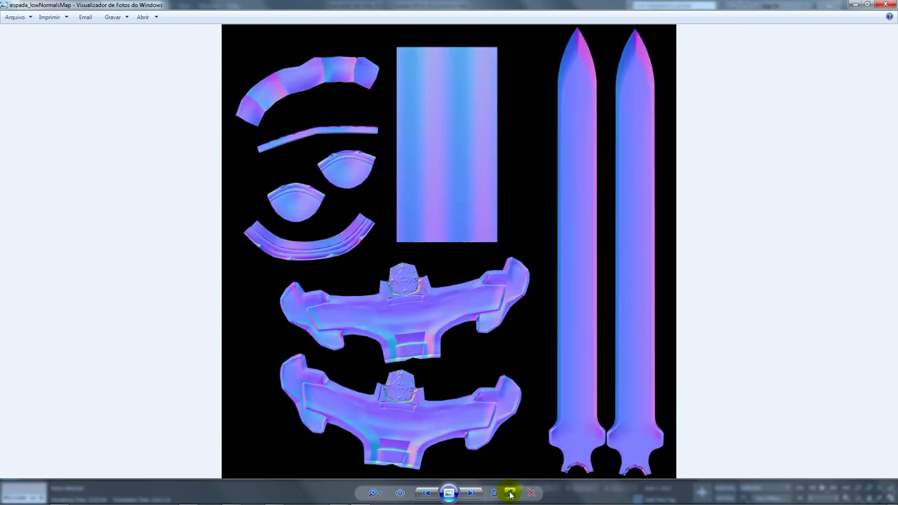
{"action": "scroll", "coordinate": [375, 337], "scroll_direction": "up", "scroll_amount": 3}
{"action": "scroll", "coordinate": [359, 257], "scroll_direction": "up", "scroll_amount": 2}
{"action": "scroll", "coordinate": [365, 204], "scroll_direction": "up", "scroll_amount": 1}
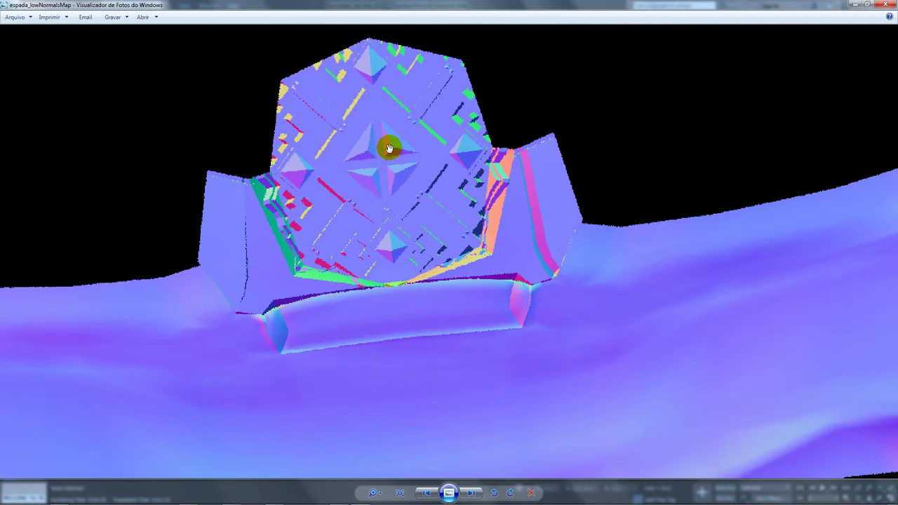
{"action": "scroll", "coordinate": [391, 145], "scroll_direction": "up", "scroll_amount": 2}
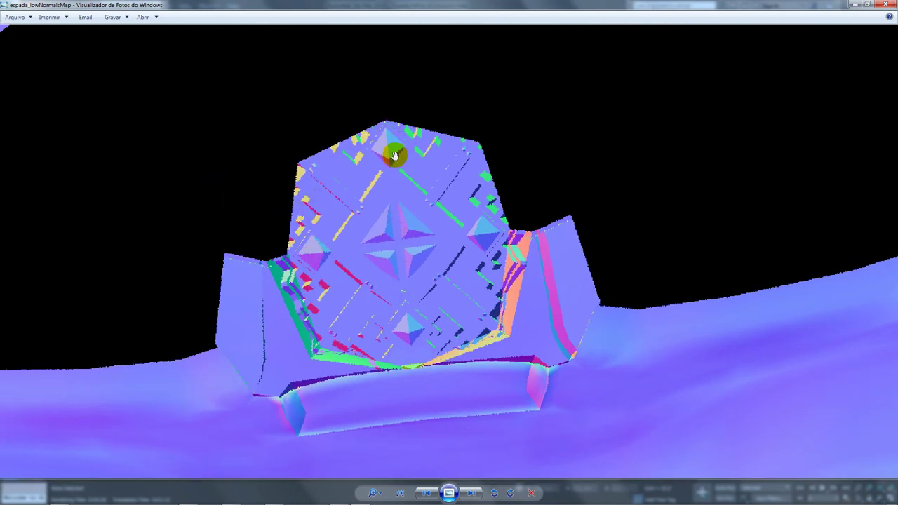
{"action": "scroll", "coordinate": [394, 155], "scroll_direction": "down", "scroll_amount": 1}
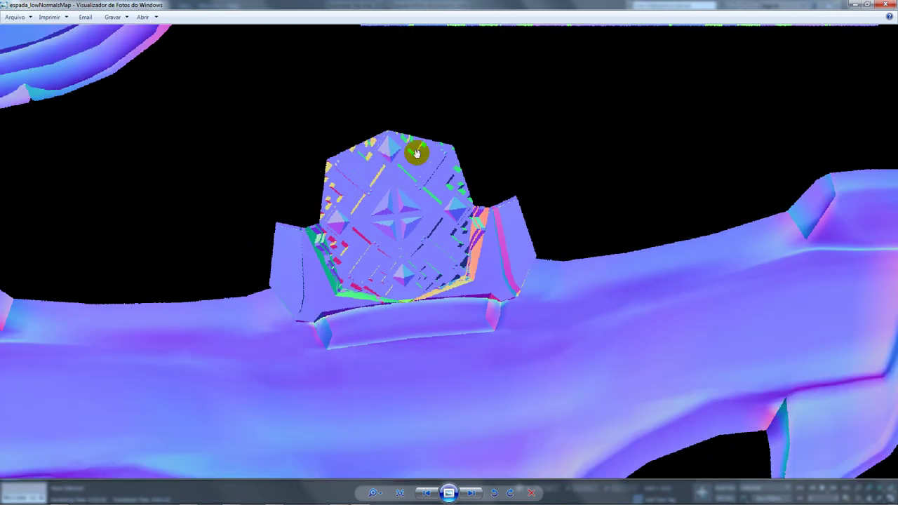
{"action": "scroll", "coordinate": [415, 147], "scroll_direction": "down", "scroll_amount": 2}
{"action": "scroll", "coordinate": [421, 237], "scroll_direction": "down", "scroll_amount": 1}
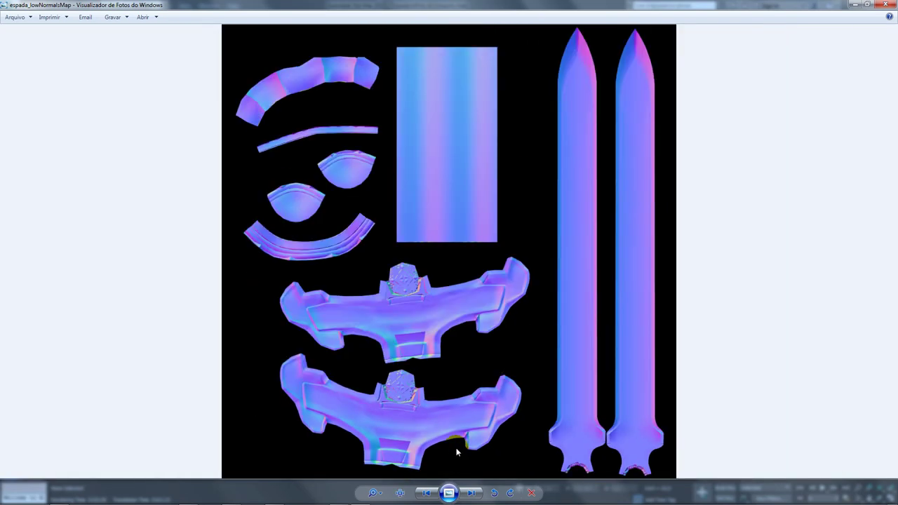
{"action": "left_click", "coordinate": [510, 493]}
{"action": "left_click", "coordinate": [510, 493]}
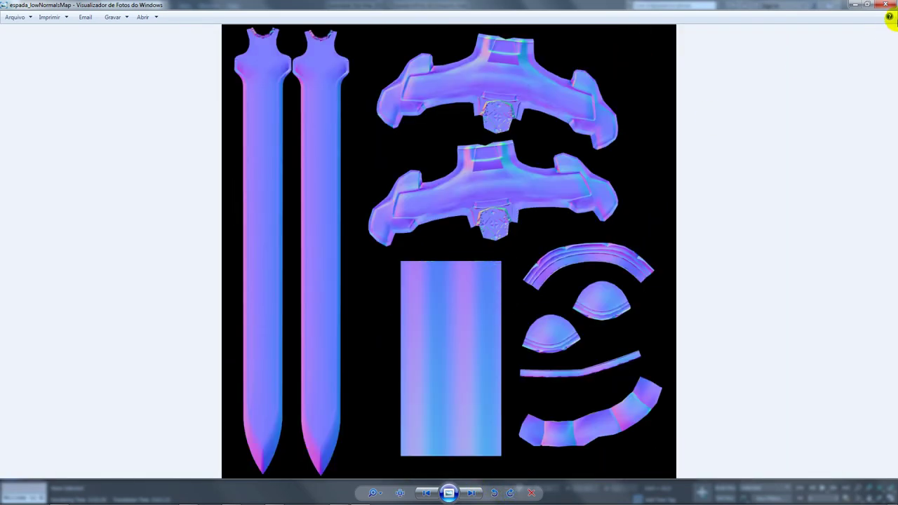
Close the normal map preview and the Rendered Frame Window, returning to the 3ds Max viewport
{"action": "left_click", "coordinate": [883, 6]}
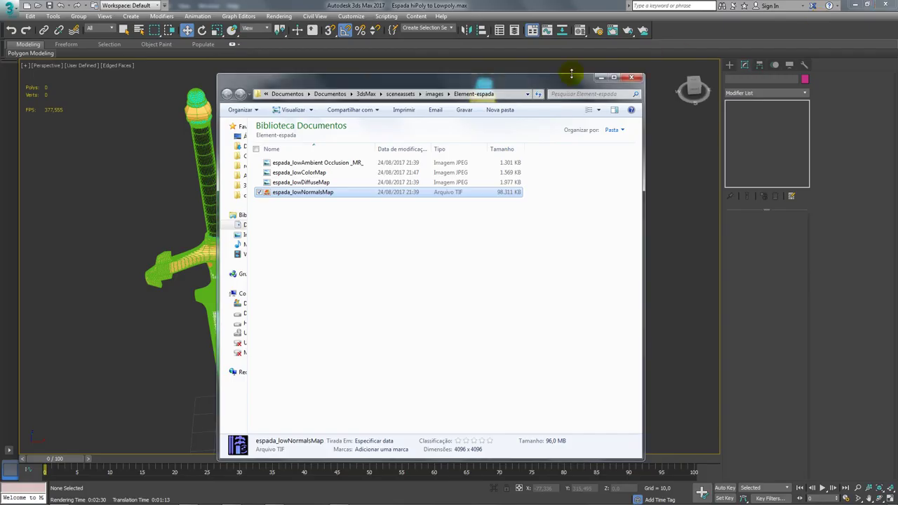
{"action": "left_click_drag", "start_coordinate": [387, 251], "coordinate": [295, 156]}
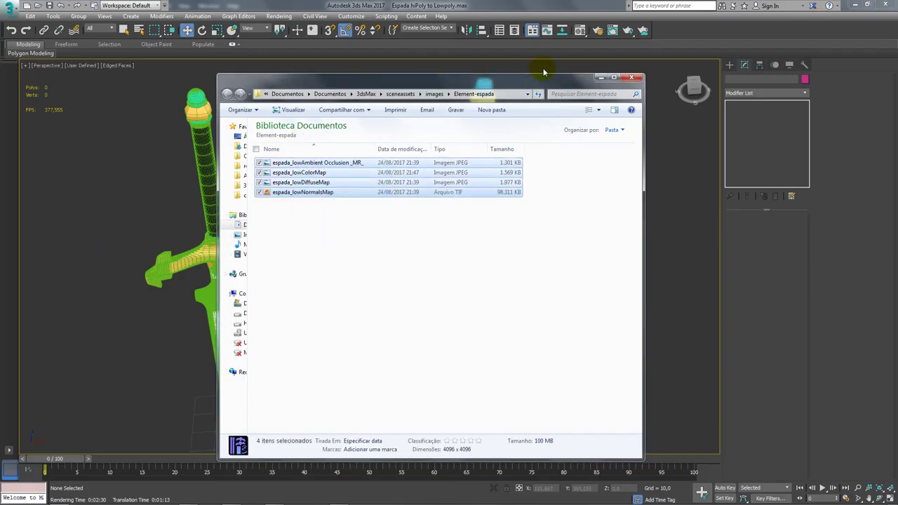
{"action": "left_click_drag", "start_coordinate": [562, 83], "coordinate": [425, 76]}
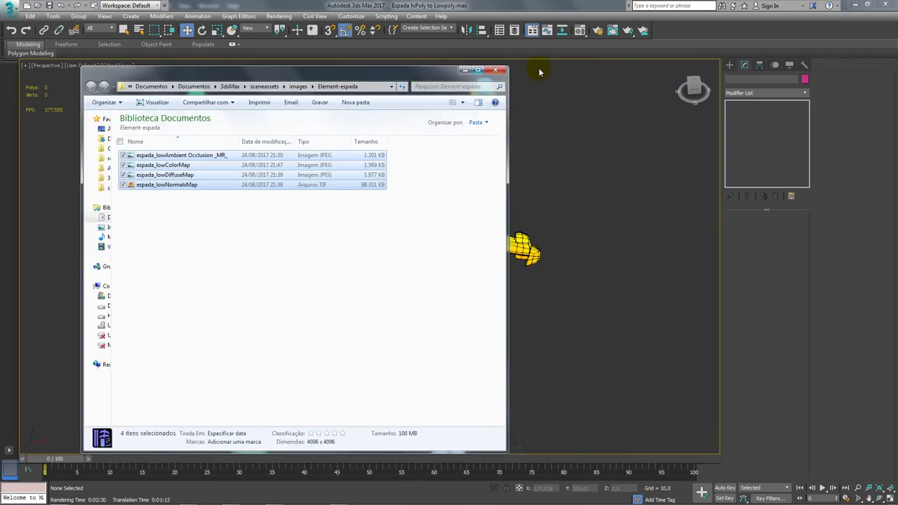
{"action": "left_click", "coordinate": [620, 34]}
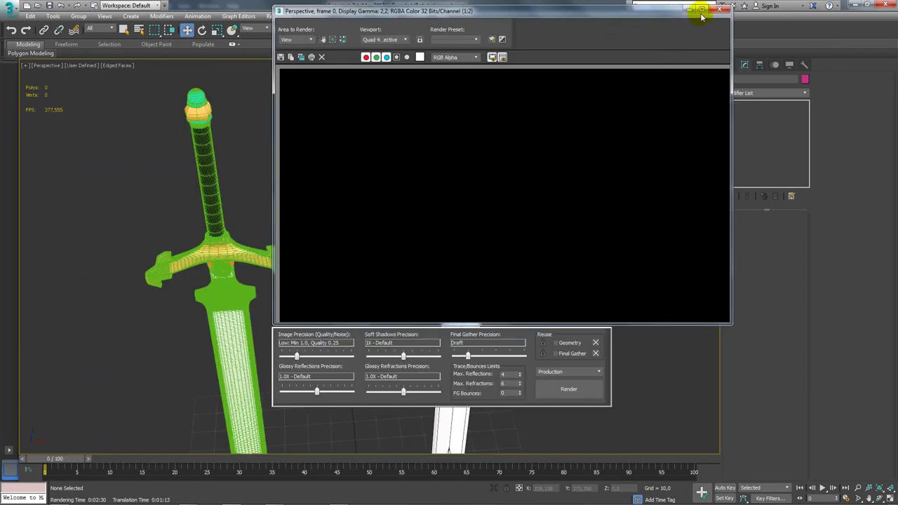
{"action": "left_click", "coordinate": [701, 12]}
Turn off Edged Faces with F4 and frame both swords shaded, with nothing selected
{"action": "scroll", "coordinate": [410, 301], "scroll_direction": "down", "scroll_amount": 5}
{"action": "scroll", "coordinate": [470, 290], "scroll_direction": "up", "scroll_amount": 10}
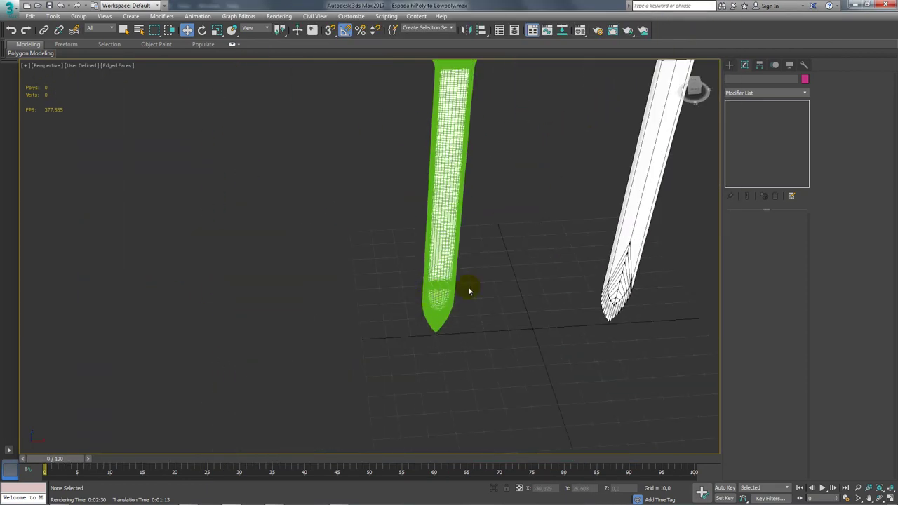
{"action": "scroll", "coordinate": [470, 291], "scroll_direction": "down", "scroll_amount": 5}
{"action": "scroll", "coordinate": [150, 384], "scroll_direction": "down", "scroll_amount": 2}
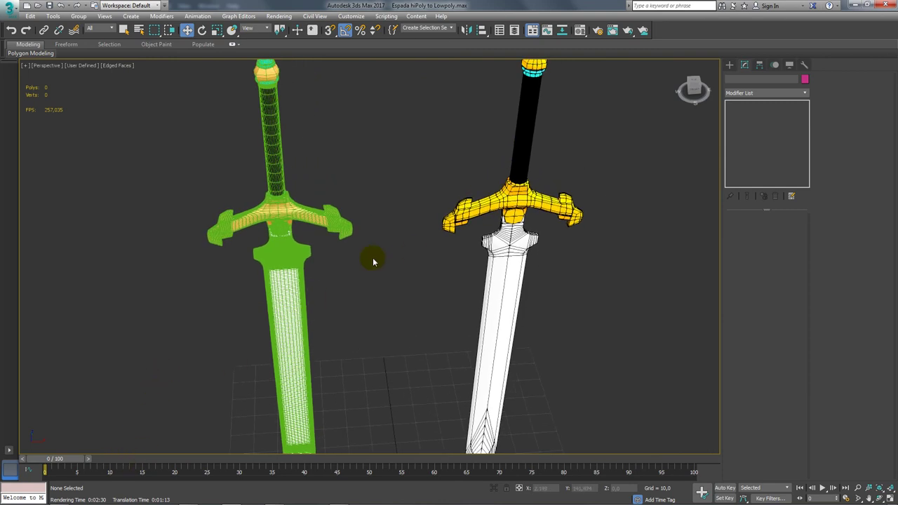
{"action": "key", "text": "F4"}
{"action": "middle_click_drag", "start_coordinate": [372, 284], "coordinate": [421, 449]}
{"action": "left_click_drag", "start_coordinate": [357, 156], "coordinate": [281, 237]}
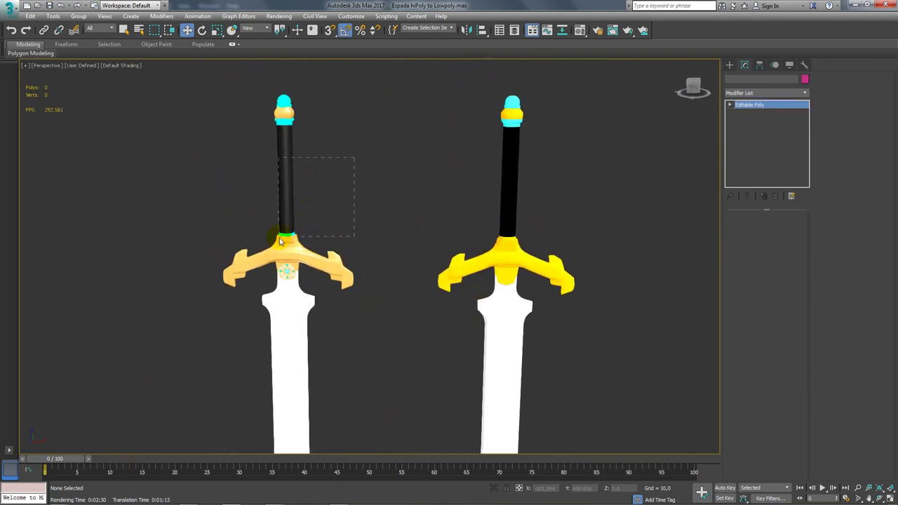
{"action": "left_click_drag", "start_coordinate": [501, 161], "coordinate": [428, 237]}
{"action": "left_click", "coordinate": [391, 298]}
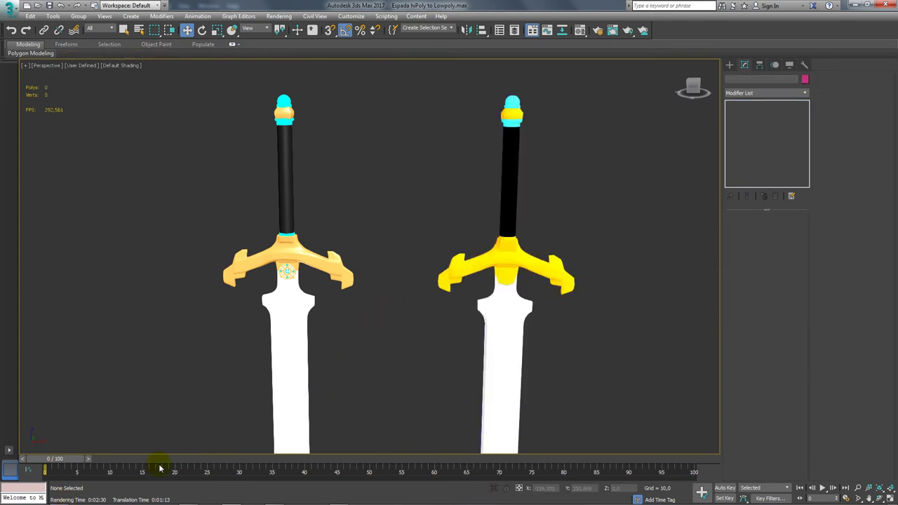
Drag espada_lowAmbient Occlusion from the texture folder onto the low-poly sword
{"action": "left_click", "coordinate": [60, 498]}
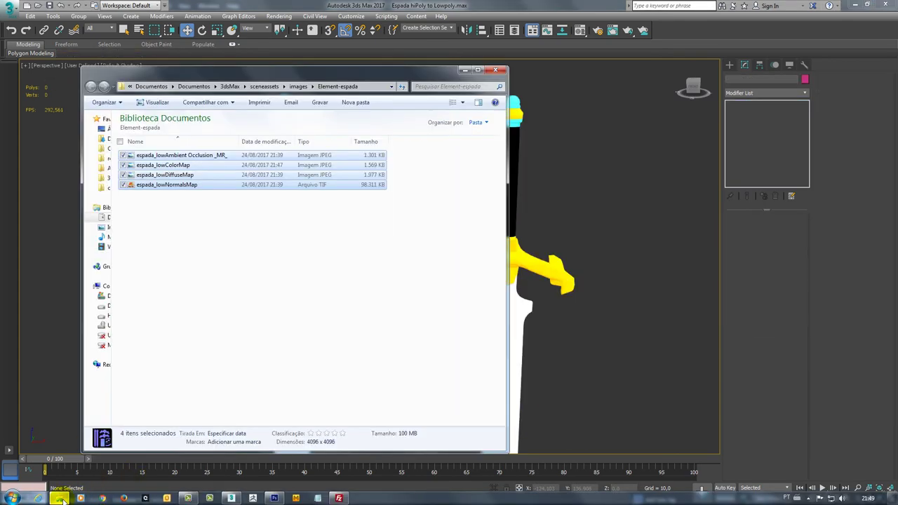
{"action": "left_click", "coordinate": [190, 250]}
{"action": "left_click_drag", "start_coordinate": [291, 77], "coordinate": [239, 72]}
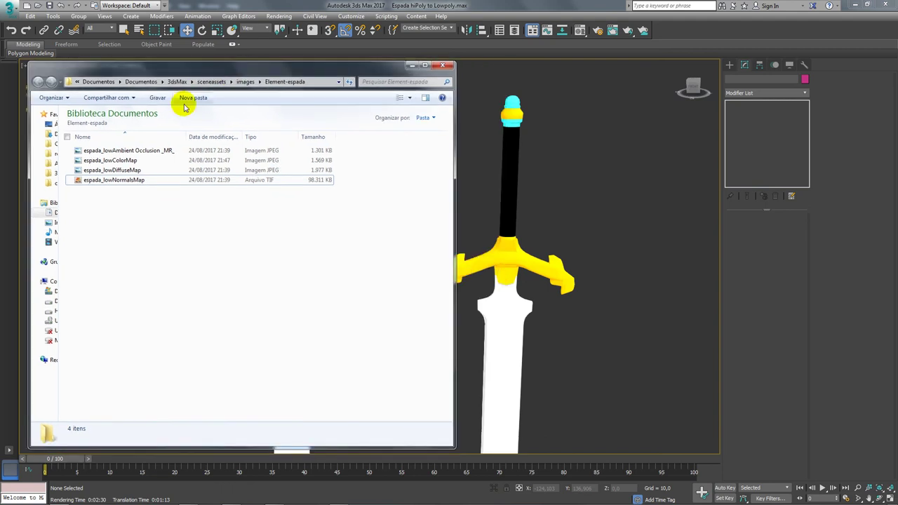
{"action": "left_click_drag", "start_coordinate": [112, 150], "coordinate": [464, 184]}
{"action": "left_click_drag", "start_coordinate": [508, 203], "coordinate": [531, 213]}
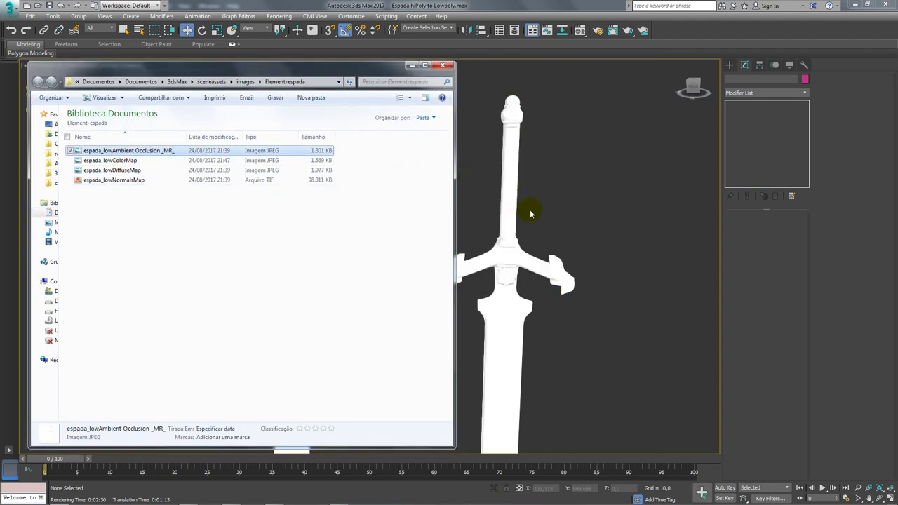
{"action": "scroll", "coordinate": [451, 195], "scroll_direction": "up", "scroll_amount": 5}
{"action": "scroll", "coordinate": [386, 214], "scroll_direction": "up", "scroll_amount": 2}
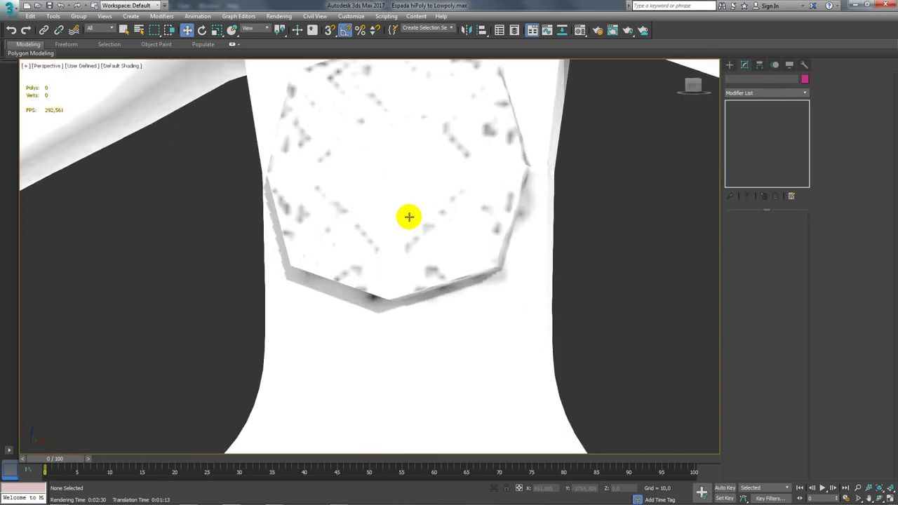
{"action": "scroll", "coordinate": [409, 215], "scroll_direction": "down", "scroll_amount": 3}
{"action": "scroll", "coordinate": [427, 229], "scroll_direction": "down", "scroll_amount": 1}
Test-render the AO-mapped sword, cancel the render, and select espada_lowColorMap
{"action": "left_click", "coordinate": [628, 31]}
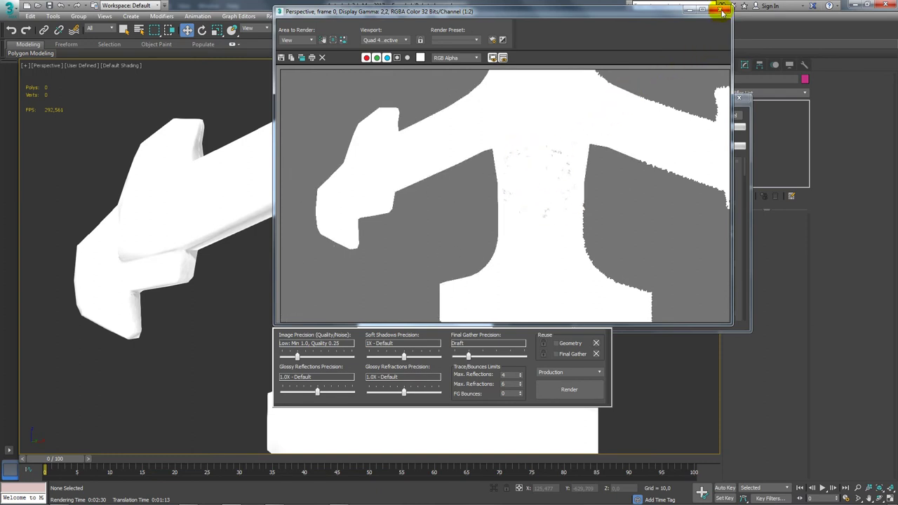
{"action": "left_click", "coordinate": [723, 12]}
{"action": "left_click", "coordinate": [729, 116]}
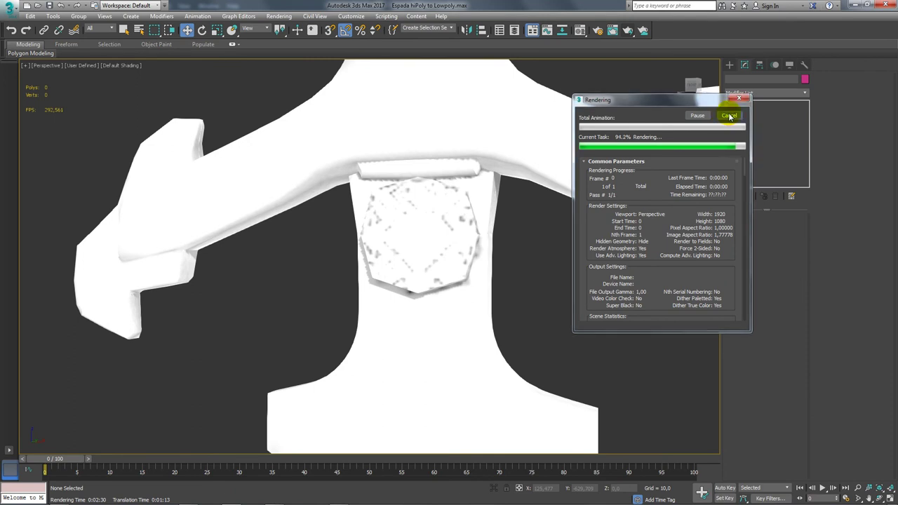
{"action": "scroll", "coordinate": [451, 162], "scroll_direction": "down", "scroll_amount": 5}
{"action": "key", "text": "alt+Tab"}
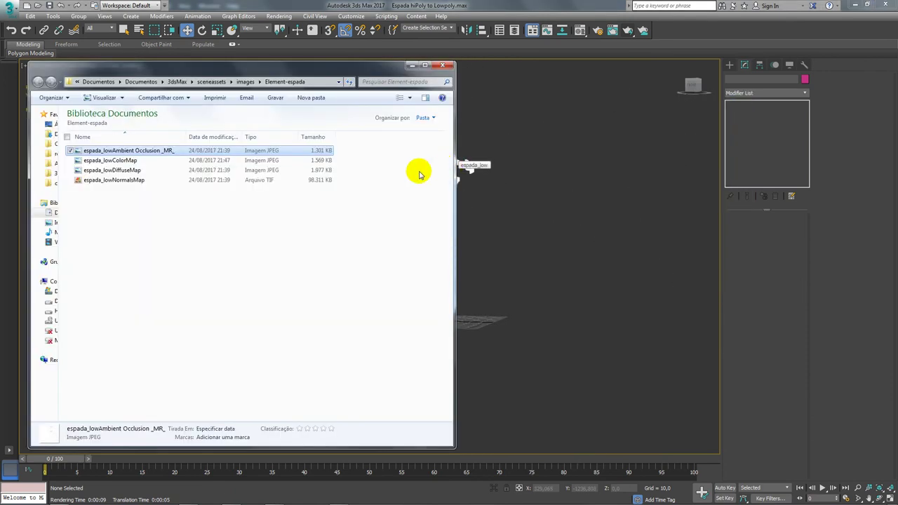
{"action": "key", "text": "alt+Tab"}
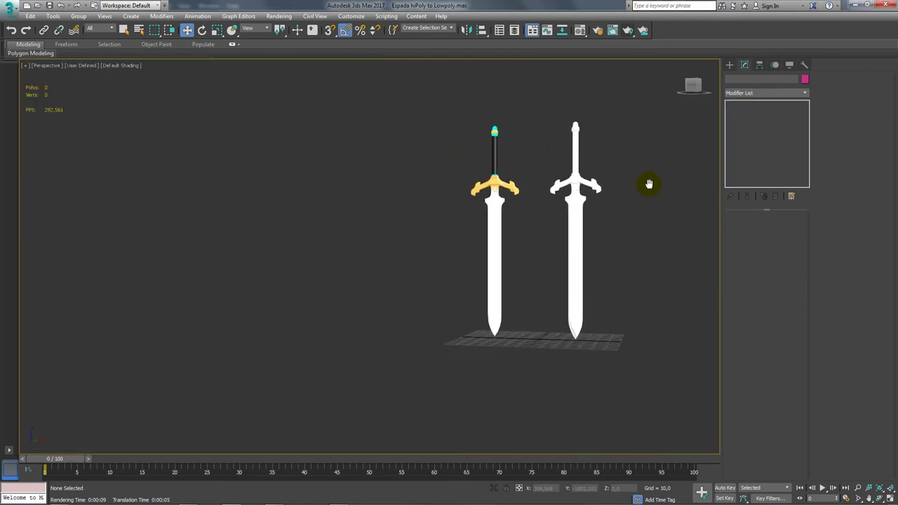
{"action": "middle_click_drag", "start_coordinate": [648, 185], "coordinate": [481, 190]}
{"action": "scroll", "coordinate": [481, 190], "scroll_direction": "up", "scroll_amount": 3}
{"action": "key", "text": "alt+Tab"}
{"action": "left_click", "coordinate": [134, 161]}
Drag espada_lowColorMap onto the low-poly sword
{"action": "left_click_drag", "start_coordinate": [133, 163], "coordinate": [550, 203]}
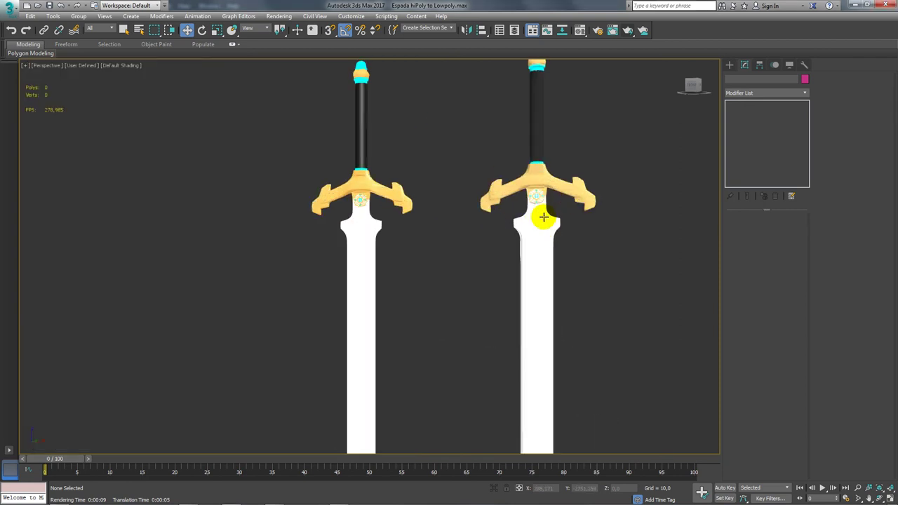
{"action": "mouse_move", "coordinate": [541, 217]}
{"action": "middle_mouse_down", "text": "alt"}
{"action": "mouse_move", "coordinate": [538, 194]}
{"action": "mouse_move", "coordinate": [538, 207]}
{"action": "middle_mouse_up", "text": "alt"}
{"action": "scroll", "coordinate": [522, 158], "scroll_direction": "up", "scroll_amount": 3}
Zoom in on the guard's gem and render a close-up of it
{"action": "mouse_move", "coordinate": [522, 158]}
{"action": "middle_mouse_down", "text": "alt"}
{"action": "mouse_move", "coordinate": [549, 156]}
{"action": "mouse_move", "coordinate": [575, 193]}
{"action": "mouse_move", "coordinate": [526, 194]}
{"action": "middle_mouse_up", "text": "alt"}
{"action": "scroll", "coordinate": [514, 257], "scroll_direction": "up", "scroll_amount": 3}
{"action": "scroll", "coordinate": [507, 318], "scroll_direction": "up", "scroll_amount": 3}
{"action": "scroll", "coordinate": [506, 317], "scroll_direction": "up", "scroll_amount": 4}
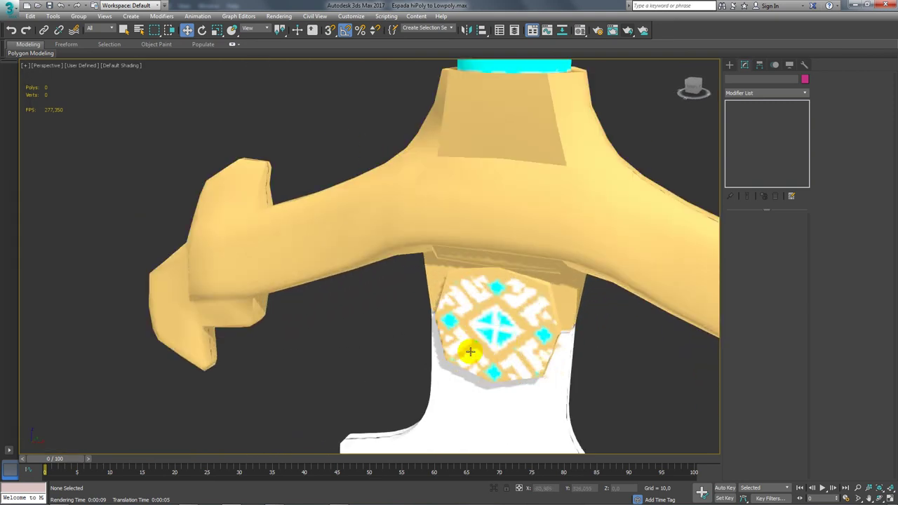
{"action": "middle_click_drag", "start_coordinate": [517, 332], "coordinate": [423, 257]}
{"action": "scroll", "coordinate": [485, 216], "scroll_direction": "up", "scroll_amount": 2}
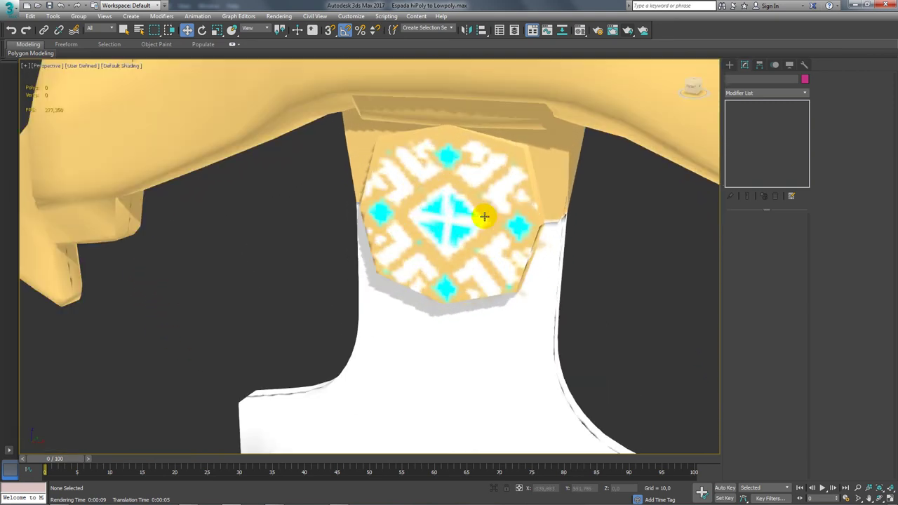
{"action": "left_click", "coordinate": [627, 32]}
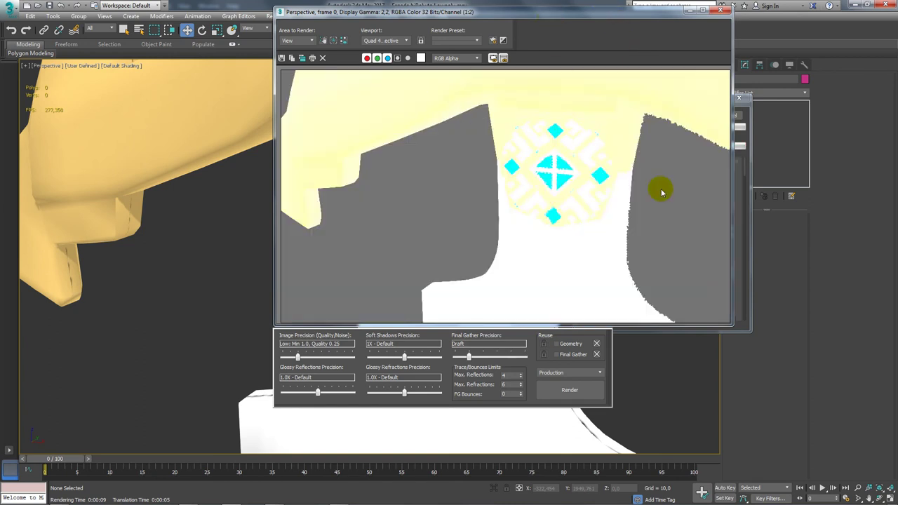
{"action": "left_click", "coordinate": [721, 11]}
{"action": "key", "text": "shift+q"}
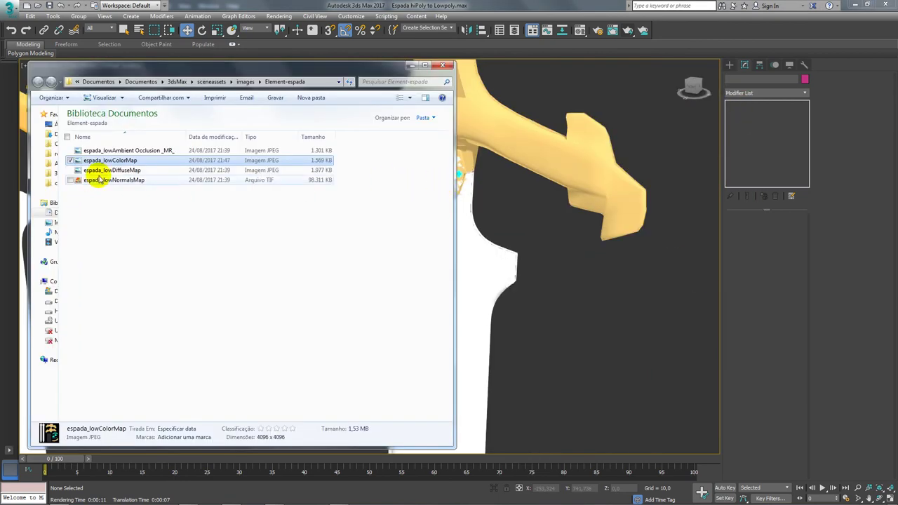
Apply espada_lowDiffuseMap to the low-poly sword and frame both swords side by side for comparison
{"action": "left_click", "coordinate": [102, 170]}
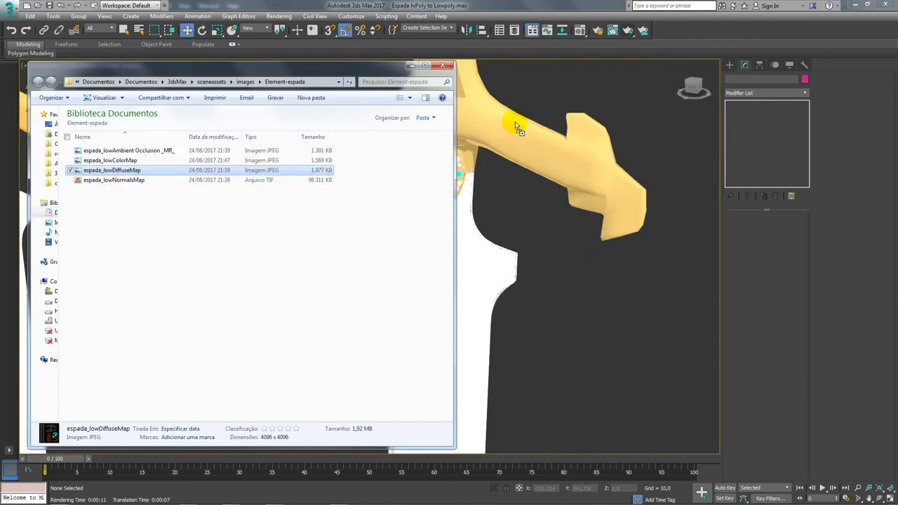
{"action": "left_click_drag", "start_coordinate": [102, 170], "coordinate": [518, 125]}
{"action": "middle_click_drag", "start_coordinate": [517, 124], "coordinate": [582, 166]}
{"action": "scroll", "coordinate": [583, 166], "scroll_direction": "down", "scroll_amount": 5}
{"action": "scroll", "coordinate": [526, 235], "scroll_direction": "up", "scroll_amount": 3}
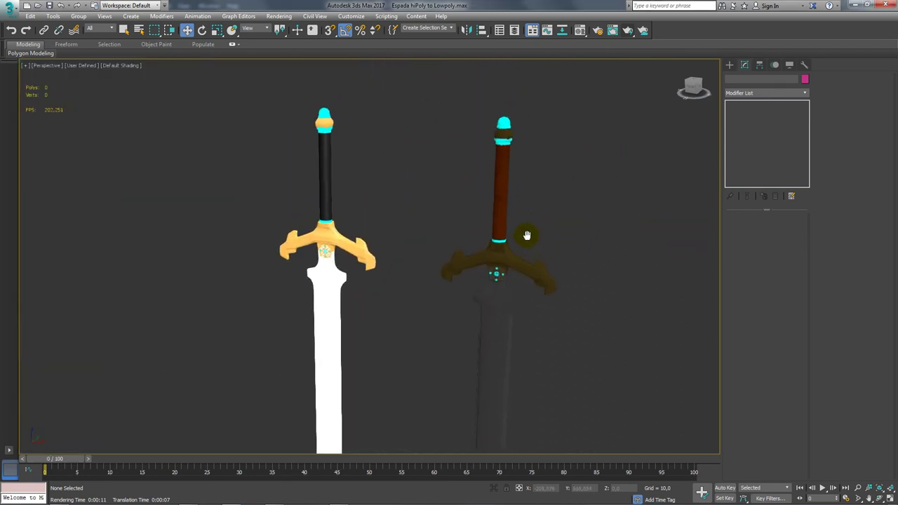
{"action": "mouse_move", "coordinate": [525, 234]}
{"action": "middle_mouse_down"}
{"action": "mouse_move", "coordinate": [517, 245]}
{"action": "mouse_move", "coordinate": [487, 220]}
{"action": "middle_mouse_up"}
{"action": "scroll", "coordinate": [486, 219], "scroll_direction": "up", "scroll_amount": 5}
{"action": "scroll", "coordinate": [539, 243], "scroll_direction": "up", "scroll_amount": 3}
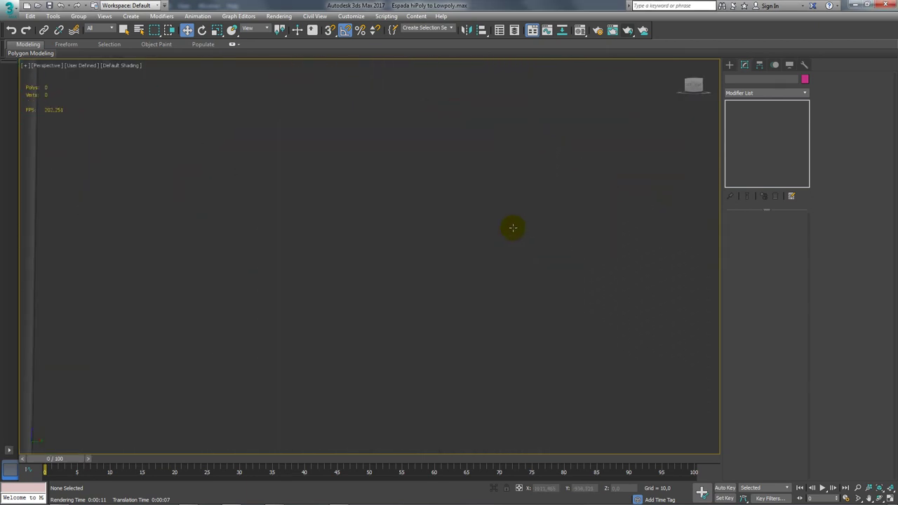
{"action": "scroll", "coordinate": [511, 227], "scroll_direction": "down", "scroll_amount": 2}
{"action": "middle_click_drag", "start_coordinate": [539, 234], "coordinate": [508, 315]}
{"action": "scroll", "coordinate": [490, 263], "scroll_direction": "down", "scroll_amount": 4}
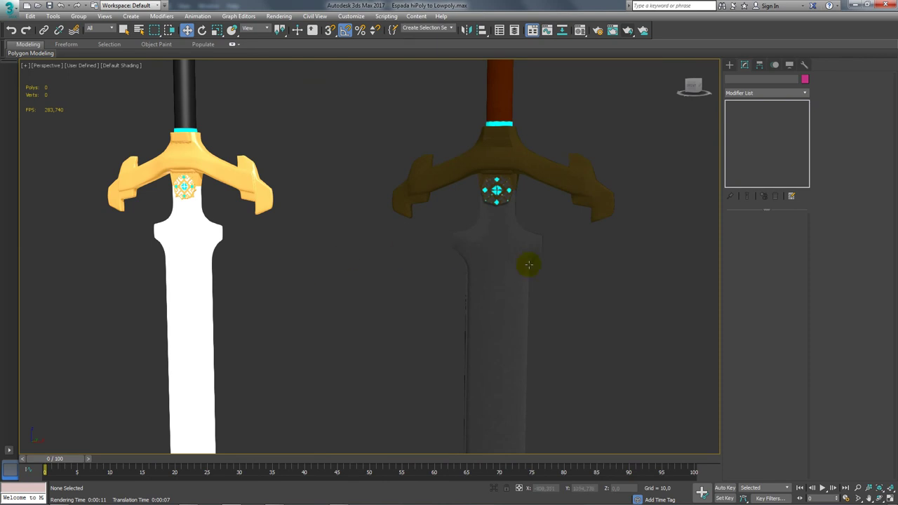
{"action": "scroll", "coordinate": [505, 263], "scroll_direction": "down", "scroll_amount": 1}
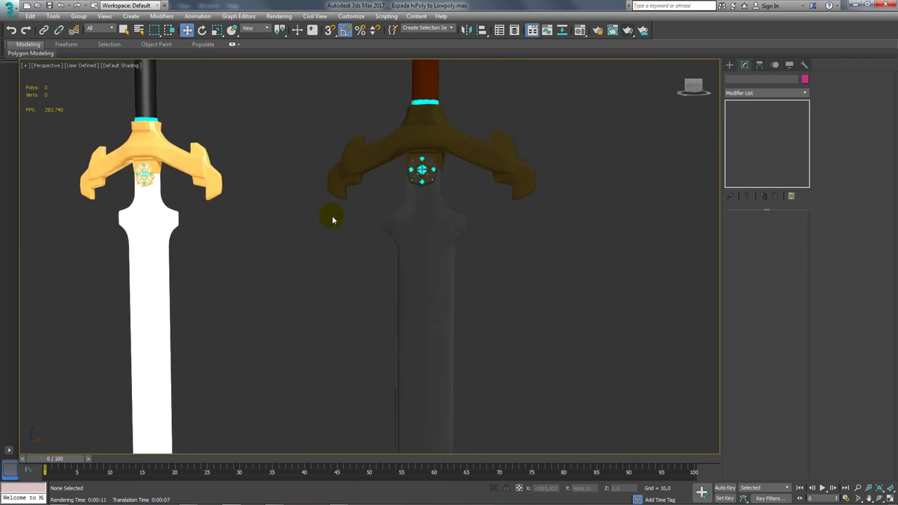
{"action": "key", "text": "alt+Tab"}
{"action": "left_click", "coordinate": [113, 181]}
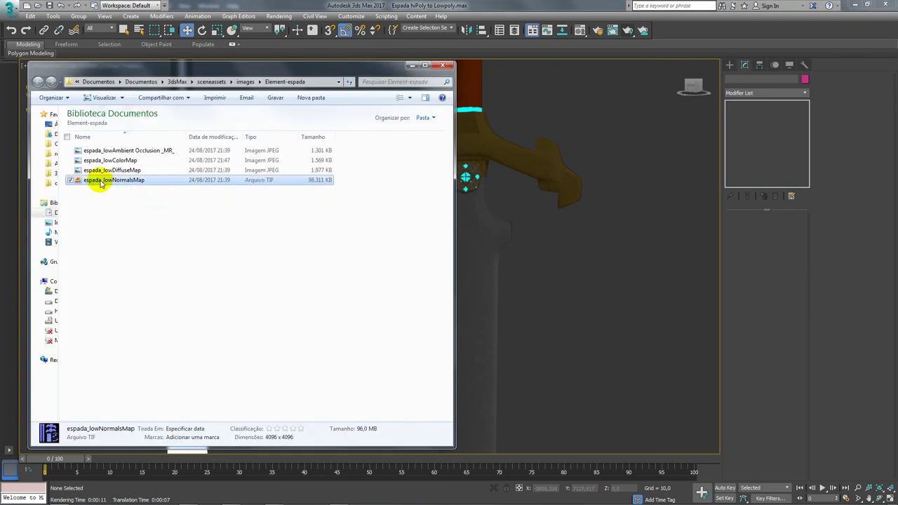
{"action": "left_click_drag", "start_coordinate": [100, 183], "coordinate": [483, 160]}
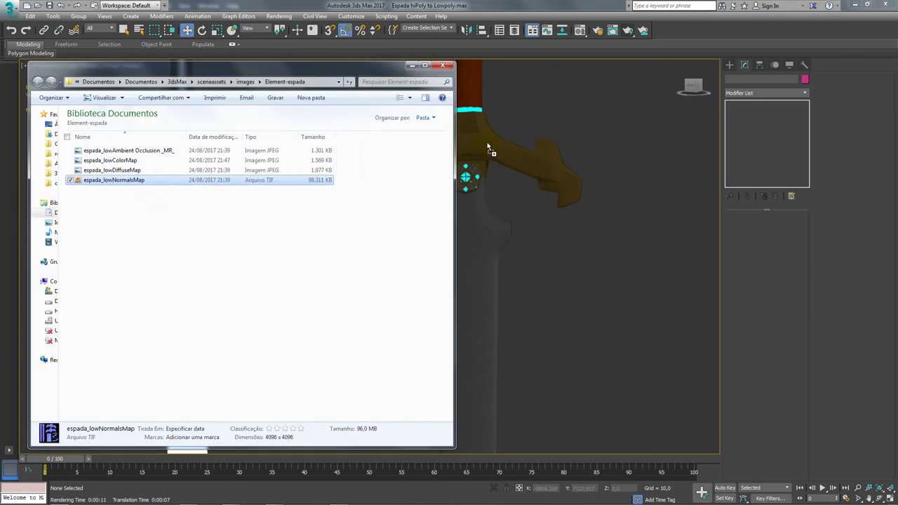
{"action": "left_click_drag", "start_coordinate": [487, 146], "coordinate": [487, 147]}
{"action": "scroll", "coordinate": [531, 189], "scroll_direction": "down", "scroll_amount": 5}
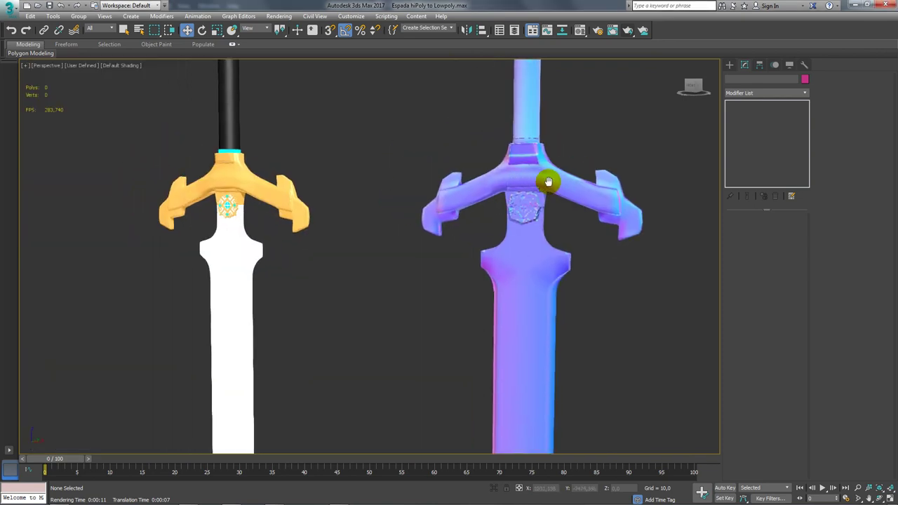
{"action": "scroll", "coordinate": [311, 276], "scroll_direction": "up", "scroll_amount": 5}
{"action": "scroll", "coordinate": [365, 245], "scroll_direction": "up", "scroll_amount": 5}
{"action": "scroll", "coordinate": [375, 236], "scroll_direction": "down", "scroll_amount": 1}
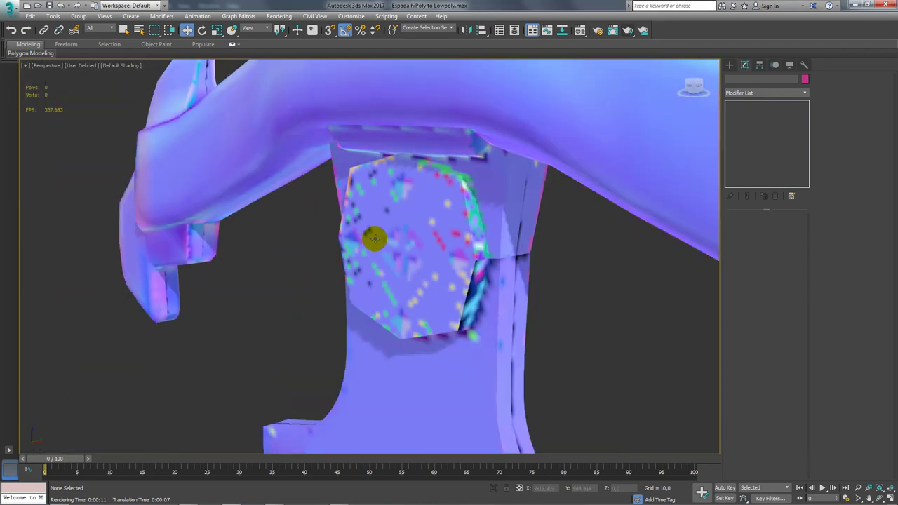
{"action": "middle_click_drag", "start_coordinate": [375, 237], "coordinate": [396, 227]}
{"action": "scroll", "coordinate": [396, 227], "scroll_direction": "down", "scroll_amount": 5}
{"action": "scroll", "coordinate": [351, 161], "scroll_direction": "up", "scroll_amount": 1}
{"action": "scroll", "coordinate": [456, 196], "scroll_direction": "down", "scroll_amount": 3}
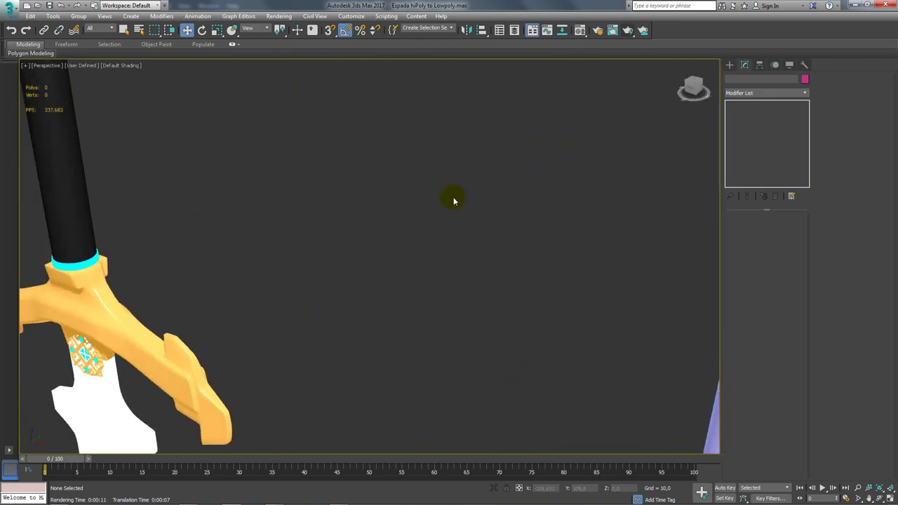
{"action": "scroll", "coordinate": [568, 272], "scroll_direction": "down", "scroll_amount": 2}
{"action": "middle_click_drag", "start_coordinate": [568, 273], "coordinate": [464, 283]}
{"action": "scroll", "coordinate": [426, 196], "scroll_direction": "up", "scroll_amount": 3}
{"action": "scroll", "coordinate": [428, 140], "scroll_direction": "up", "scroll_amount": 2}
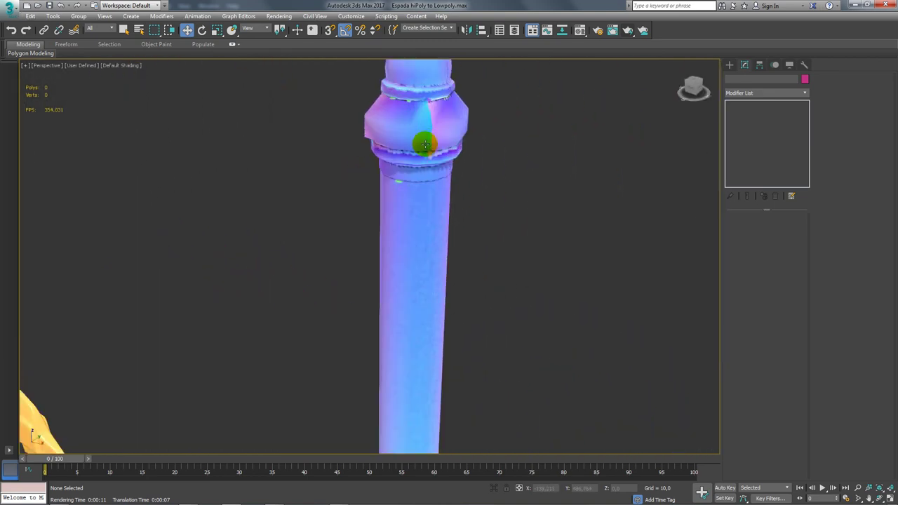
{"action": "scroll", "coordinate": [426, 144], "scroll_direction": "up", "scroll_amount": 2}
{"action": "scroll", "coordinate": [422, 197], "scroll_direction": "down", "scroll_amount": 5}
{"action": "scroll", "coordinate": [414, 244], "scroll_direction": "up", "scroll_amount": 1}
{"action": "scroll", "coordinate": [421, 253], "scroll_direction": "up", "scroll_amount": 2}
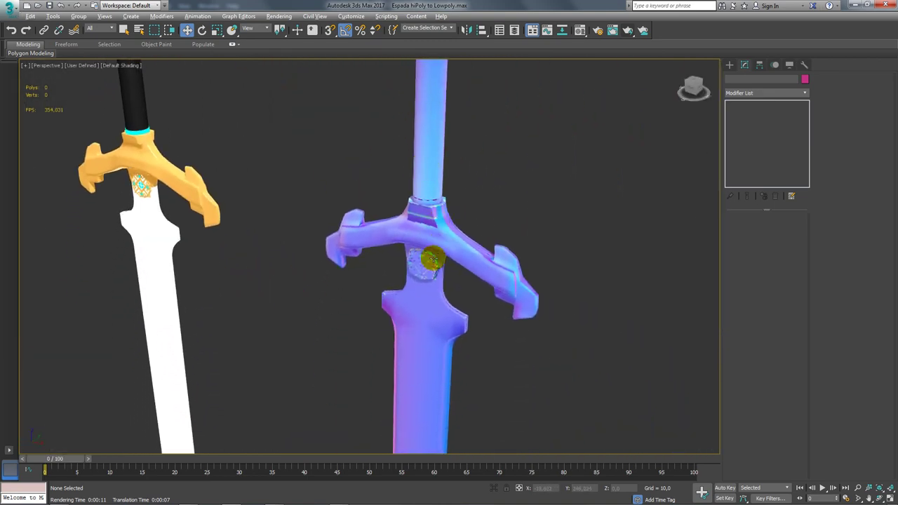
{"action": "mouse_move", "coordinate": [429, 260]}
{"action": "middle_mouse_down", "text": "alt"}
{"action": "mouse_move", "coordinate": [403, 250]}
{"action": "mouse_move", "coordinate": [456, 249]}
{"action": "mouse_move", "coordinate": [374, 252]}
{"action": "mouse_move", "coordinate": [355, 245]}
{"action": "mouse_move", "coordinate": [351, 214]}
{"action": "mouse_move", "coordinate": [311, 297]}
{"action": "mouse_move", "coordinate": [375, 271]}
{"action": "mouse_move", "coordinate": [512, 301]}
{"action": "middle_mouse_up", "text": "alt"}
{"action": "scroll", "coordinate": [306, 267], "scroll_direction": "down", "scroll_amount": 2}
{"action": "scroll", "coordinate": [344, 258], "scroll_direction": "up", "scroll_amount": 3}
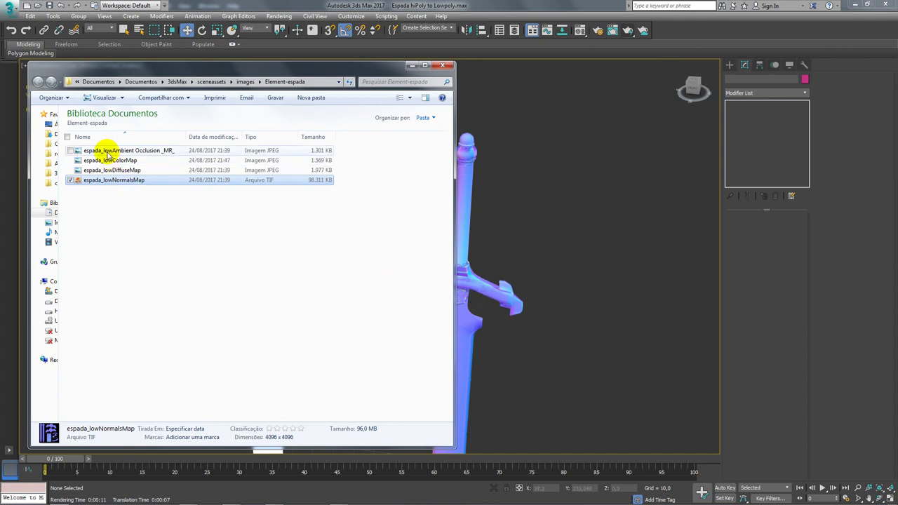
Drop the ambient occlusion map, then espada_lowColorMap, onto the low-poly sword
{"action": "left_click_drag", "start_coordinate": [105, 150], "coordinate": [467, 211]}
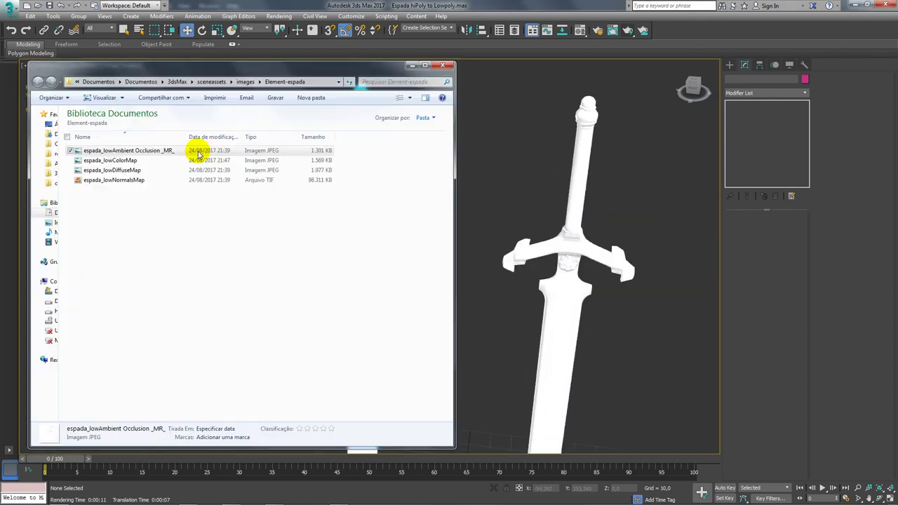
{"action": "left_click_drag", "start_coordinate": [106, 160], "coordinate": [579, 196]}
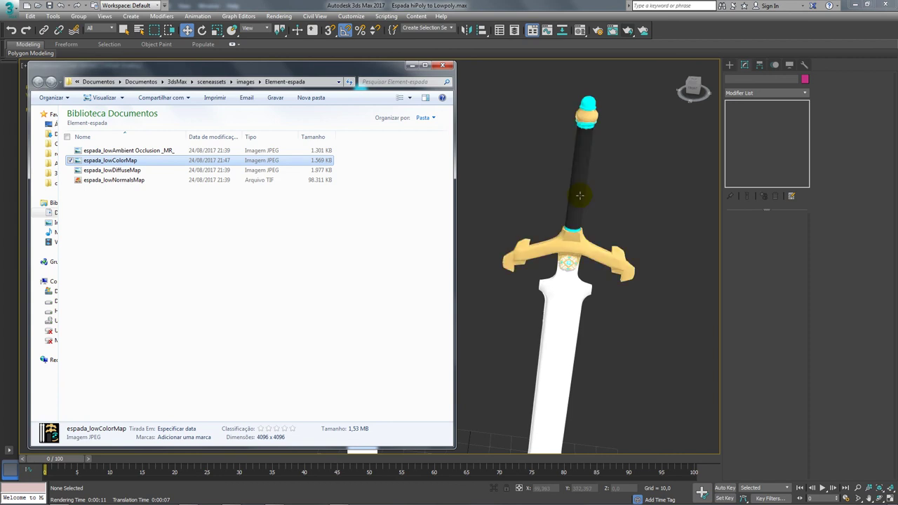
{"action": "left_click", "coordinate": [412, 65]}
{"action": "scroll", "coordinate": [501, 267], "scroll_direction": "up", "scroll_amount": 3}
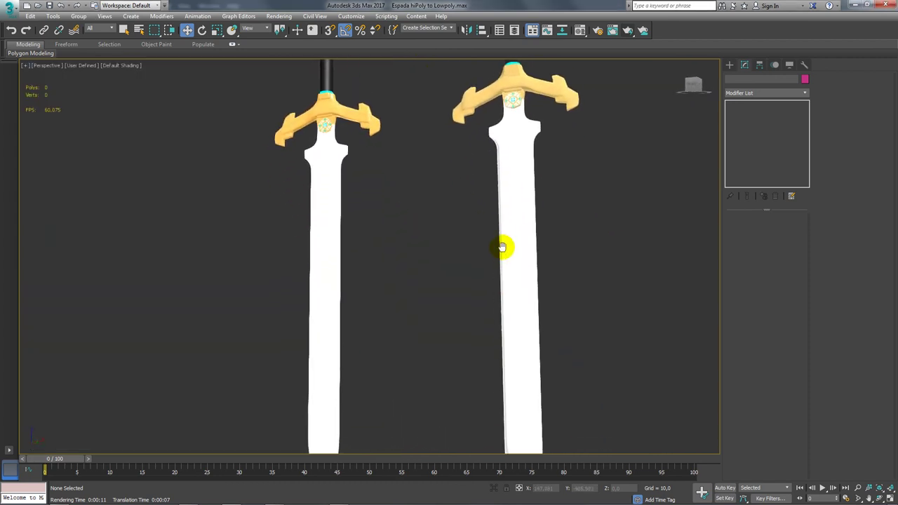
{"action": "scroll", "coordinate": [485, 251], "scroll_direction": "down", "scroll_amount": 5}
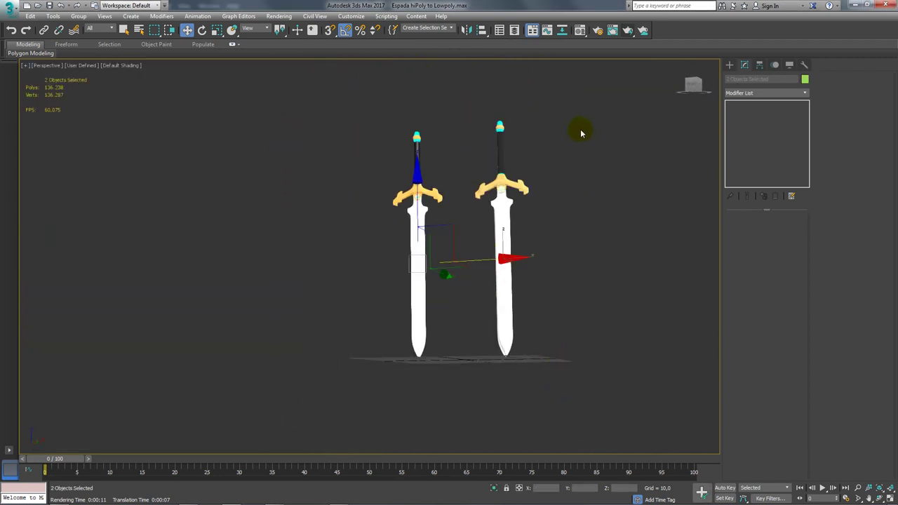
Move espada_low along X closer to the high-poly sword and orbit to check both
{"action": "left_click", "coordinate": [500, 221]}
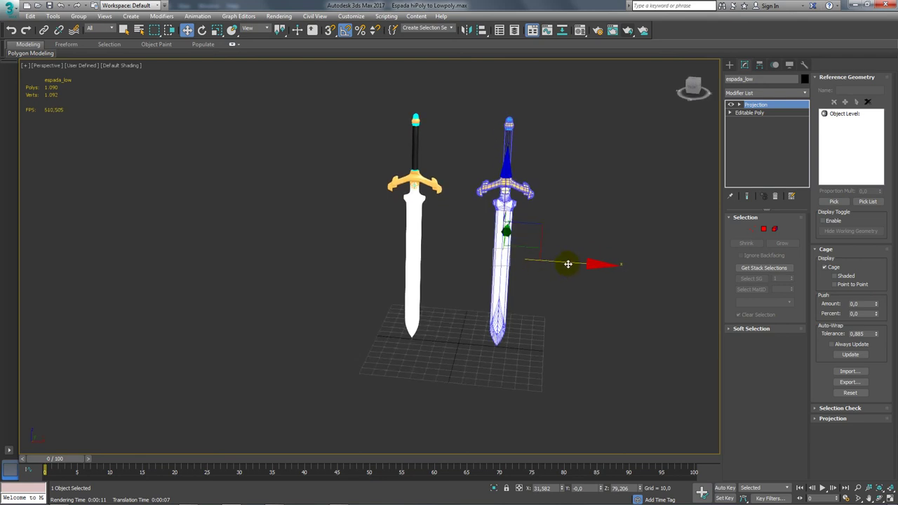
{"action": "left_click_drag", "start_coordinate": [428, 253], "coordinate": [429, 252]}
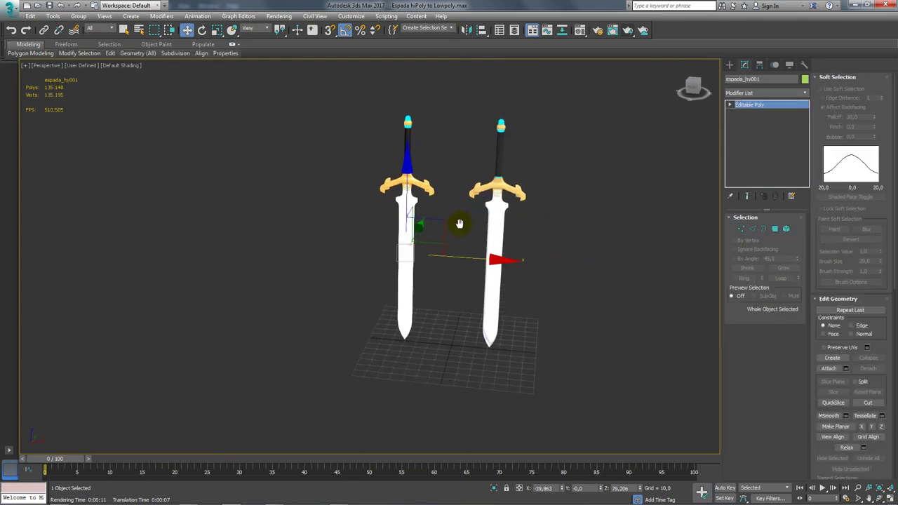
{"action": "middle_click_drag", "start_coordinate": [459, 225], "coordinate": [375, 287]}
{"action": "left_click_drag", "start_coordinate": [375, 287], "coordinate": [386, 295]}
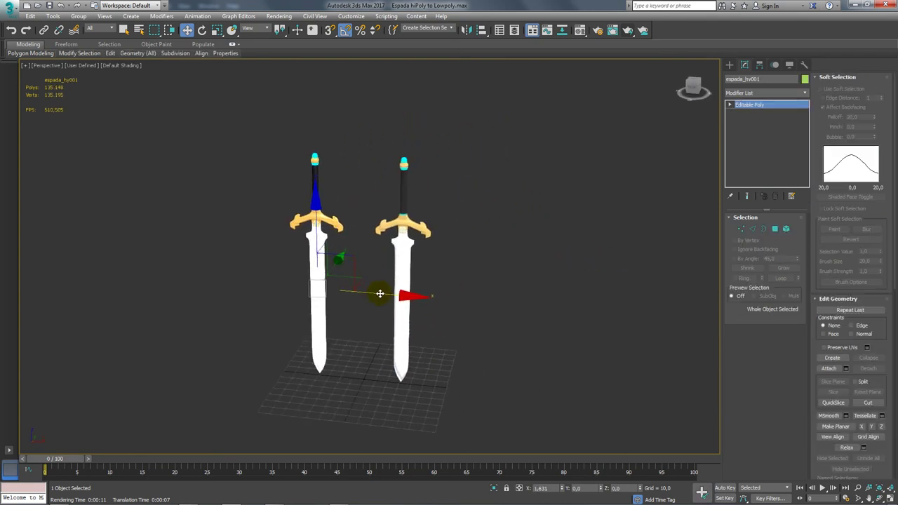
{"action": "left_click", "coordinate": [400, 217]}
{"action": "scroll", "coordinate": [426, 287], "scroll_direction": "up", "scroll_amount": 5}
{"action": "middle_click_drag", "start_coordinate": [428, 305], "coordinate": [512, 384], "text": "alt"}
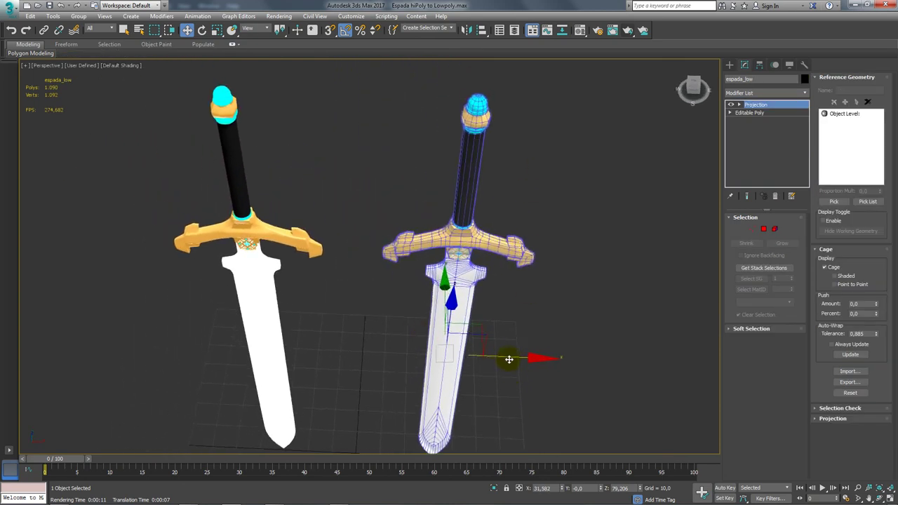
{"action": "left_click_drag", "start_coordinate": [510, 359], "coordinate": [466, 354]}
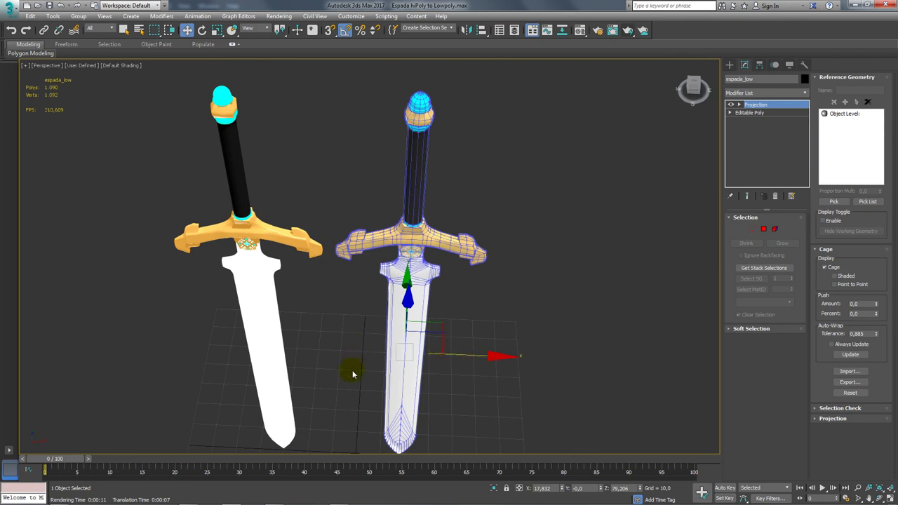
{"action": "left_click", "coordinate": [388, 307], "text": "ctrl"}
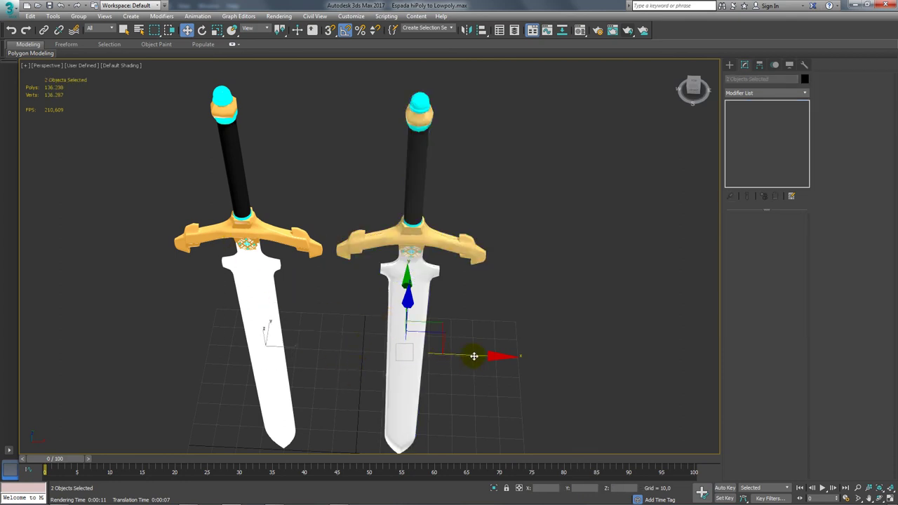
{"action": "mouse_move", "coordinate": [474, 357]}
{"action": "middle_mouse_down", "text": "alt"}
{"action": "mouse_move", "coordinate": [487, 361]}
{"action": "mouse_move", "coordinate": [537, 333]}
{"action": "mouse_move", "coordinate": [522, 292]}
{"action": "mouse_move", "coordinate": [530, 276]}
{"action": "middle_mouse_up", "text": "alt"}
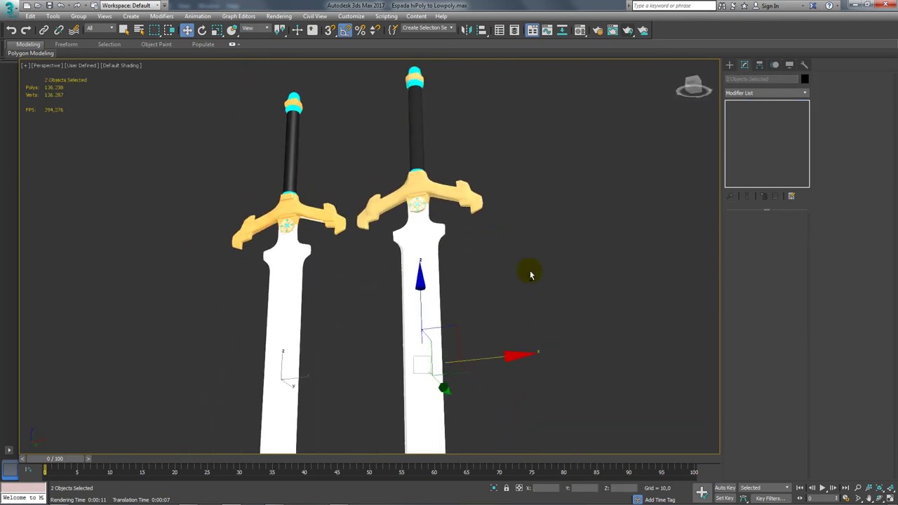
{"action": "mouse_move", "coordinate": [504, 211]}
{"action": "middle_mouse_down", "text": "alt"}
{"action": "mouse_move", "coordinate": [526, 203]}
{"action": "mouse_move", "coordinate": [512, 260]}
{"action": "mouse_move", "coordinate": [469, 248]}
{"action": "mouse_move", "coordinate": [562, 230]}
{"action": "middle_mouse_up", "text": "alt"}
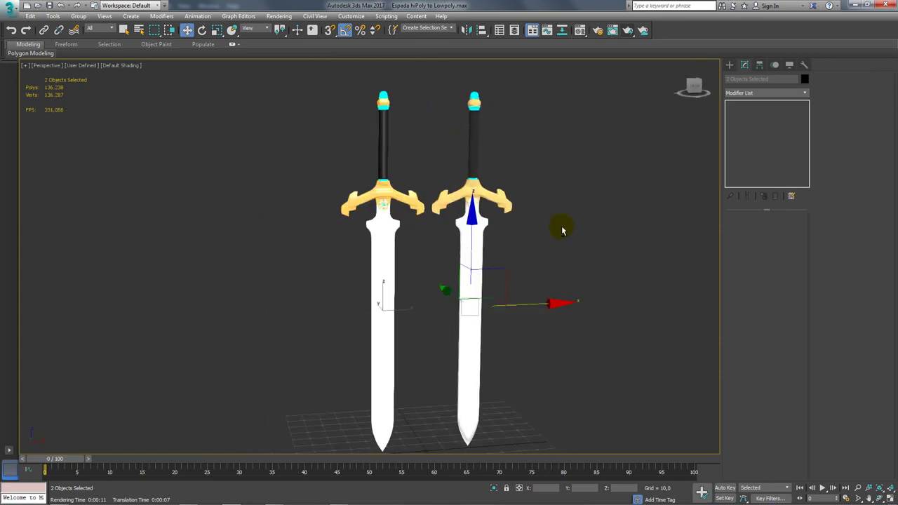
Turn on Edged Faces with F4 and select each sword to view its wireframe
{"action": "left_click", "coordinate": [447, 327]}
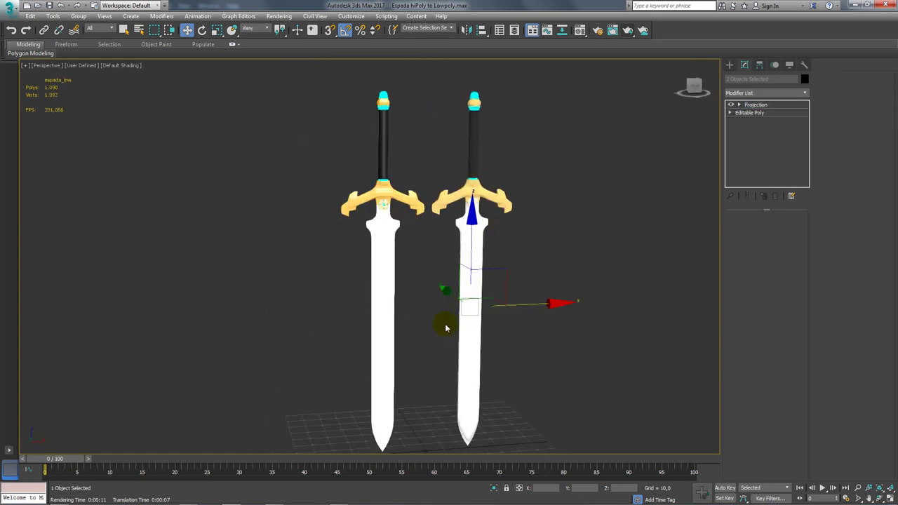
{"action": "key", "text": "F4"}
{"action": "left_click", "coordinate": [578, 200]}
{"action": "left_click", "coordinate": [464, 275]}
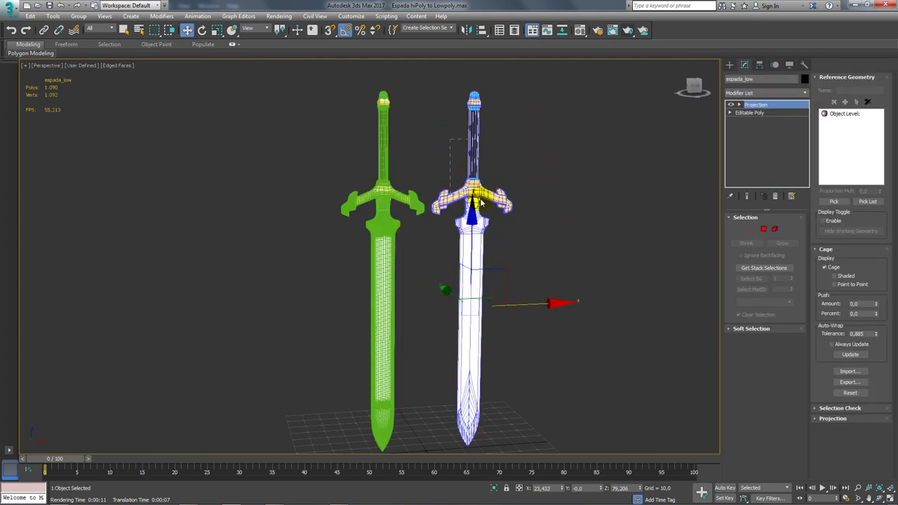
{"action": "left_click", "coordinate": [394, 251]}
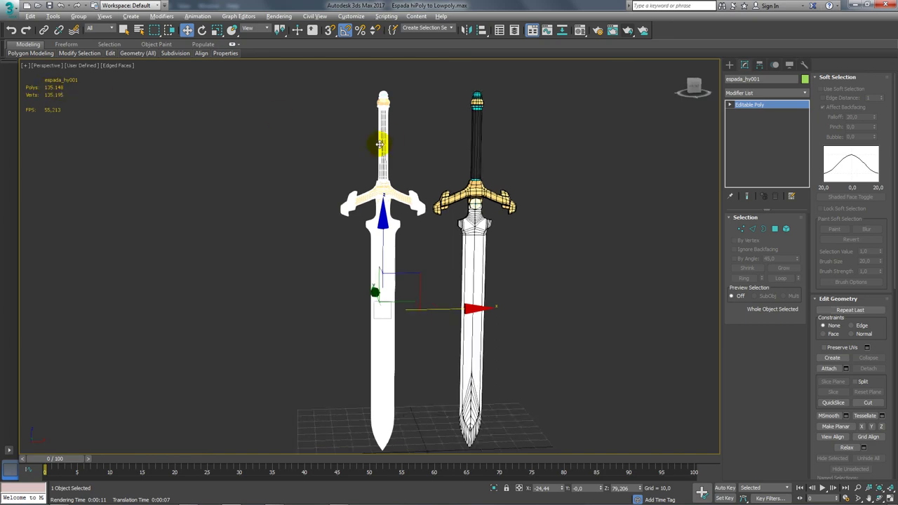
Orbit around both swords, selecting each again to compare their meshes, then deselect
{"action": "middle_click_drag", "start_coordinate": [381, 144], "coordinate": [357, 147], "text": "alt"}
{"action": "scroll", "coordinate": [357, 140], "scroll_direction": "up", "scroll_amount": 5}
{"action": "scroll", "coordinate": [360, 140], "scroll_direction": "up", "scroll_amount": 1}
{"action": "scroll", "coordinate": [371, 150], "scroll_direction": "down", "scroll_amount": 1}
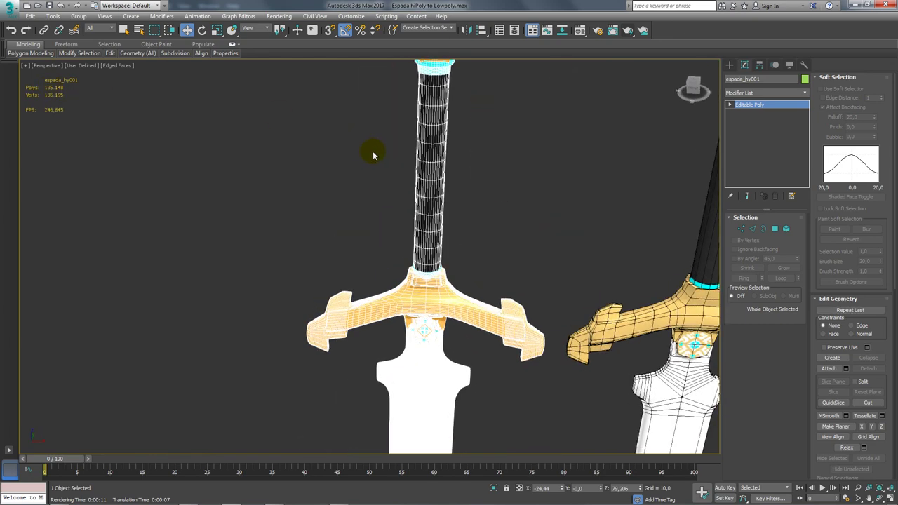
{"action": "scroll", "coordinate": [327, 71], "scroll_direction": "down", "scroll_amount": 5}
{"action": "mouse_move", "coordinate": [426, 286]}
{"action": "middle_mouse_down", "text": "alt"}
{"action": "mouse_move", "coordinate": [381, 241]}
{"action": "mouse_move", "coordinate": [217, 194]}
{"action": "mouse_move", "coordinate": [382, 211]}
{"action": "mouse_move", "coordinate": [419, 243]}
{"action": "mouse_move", "coordinate": [445, 231]}
{"action": "mouse_move", "coordinate": [407, 225]}
{"action": "middle_mouse_up", "text": "alt"}
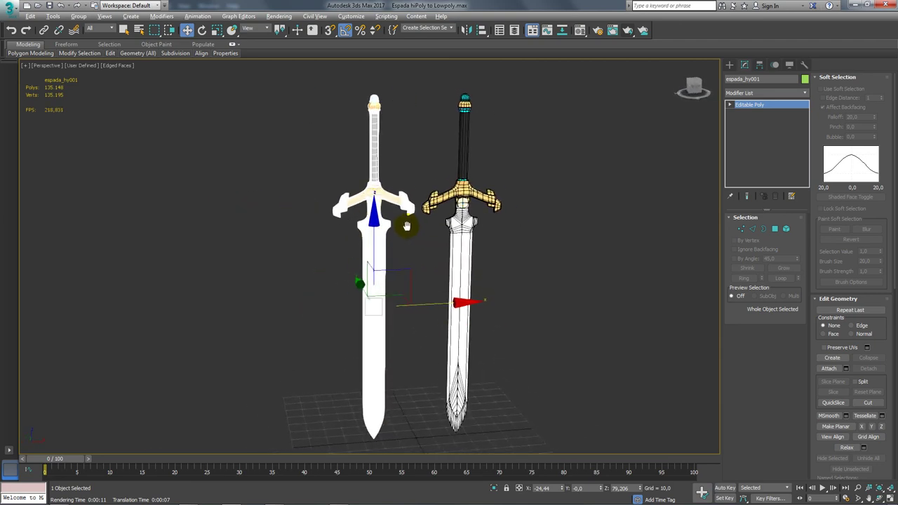
{"action": "middle_click_drag", "start_coordinate": [517, 220], "coordinate": [528, 213], "text": "alt"}
{"action": "left_click", "coordinate": [459, 274]}
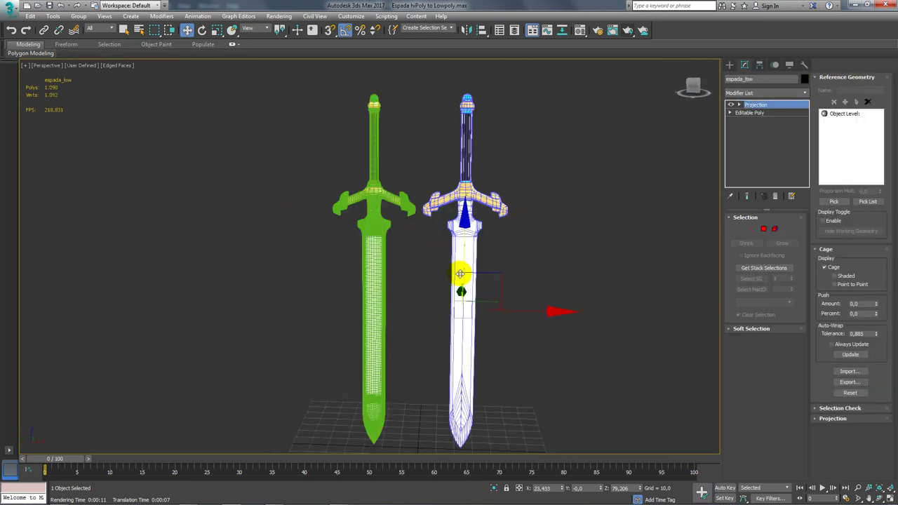
{"action": "left_click", "coordinate": [373, 243]}
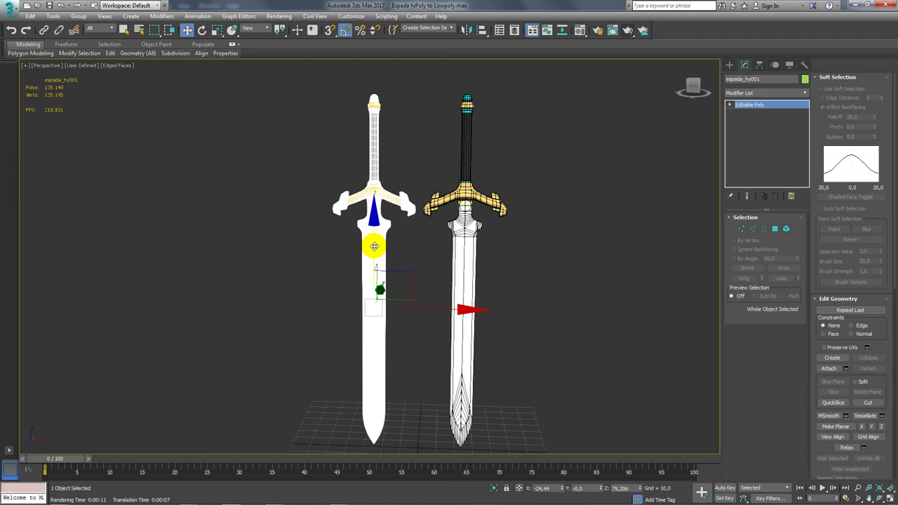
{"action": "left_click", "coordinate": [345, 270]}
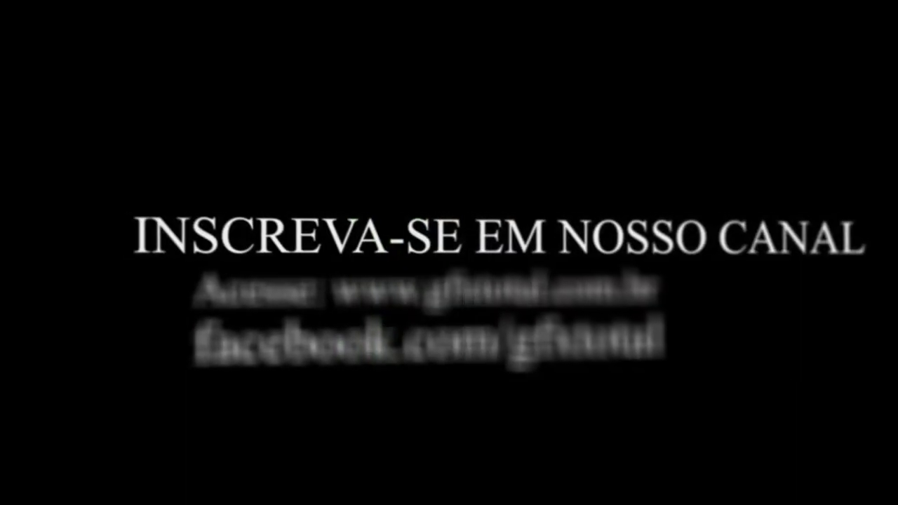